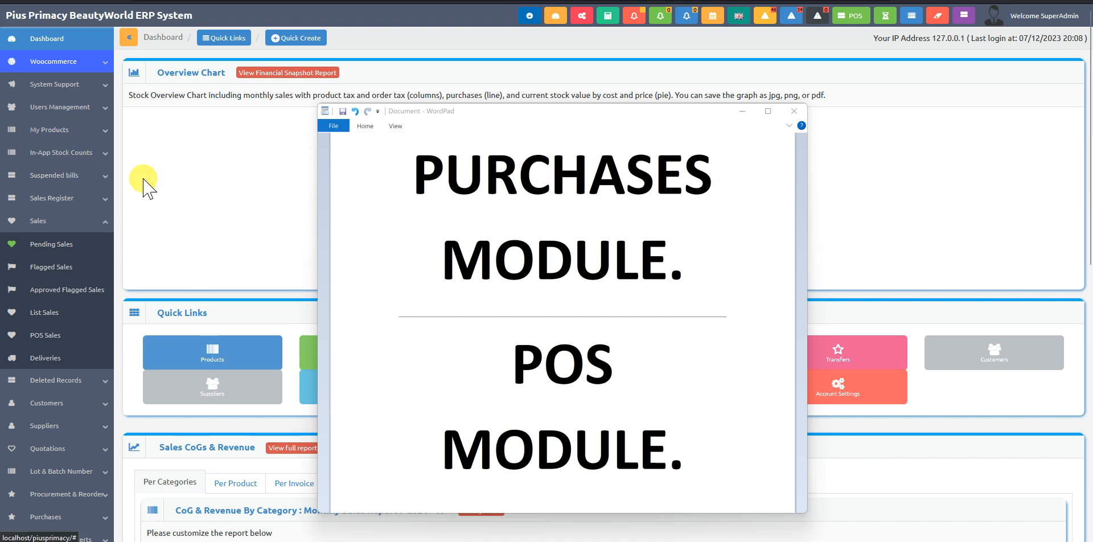
Step: Bring the ERP dashboard in front of the WordPad document and open the Add Opening Stock form
click(189, 266)
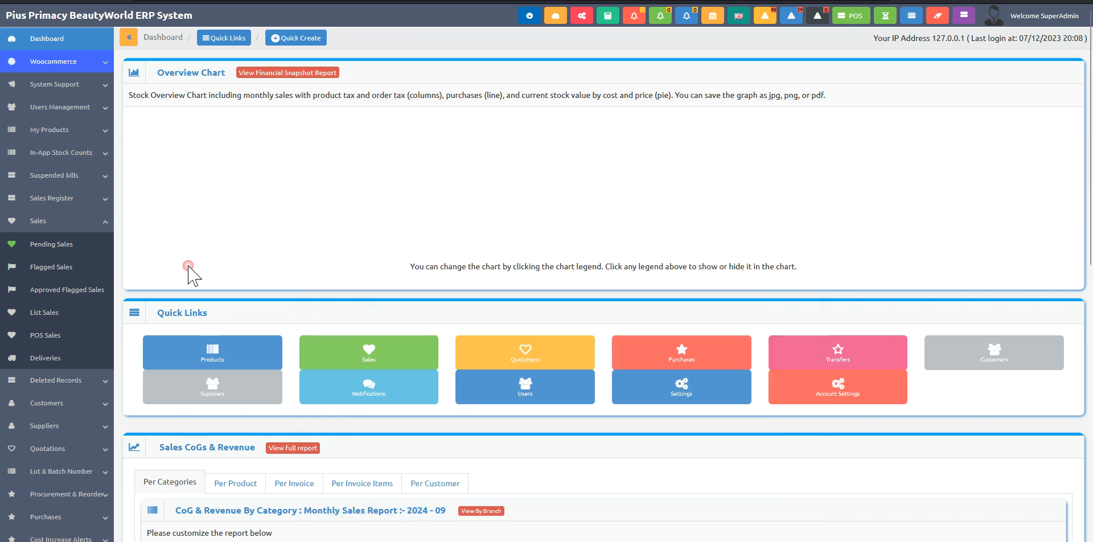
click(82, 131)
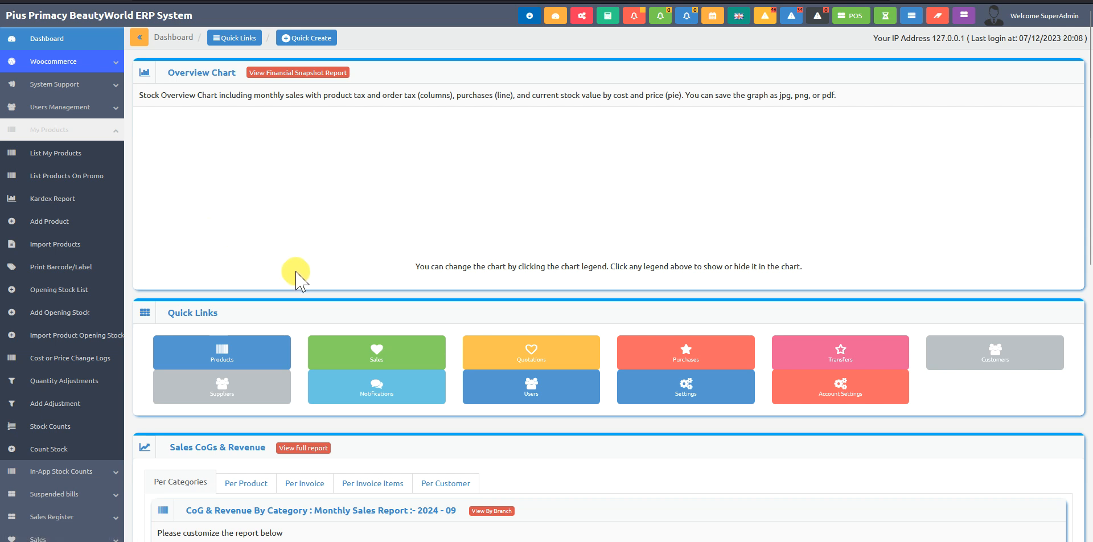
click(45, 316)
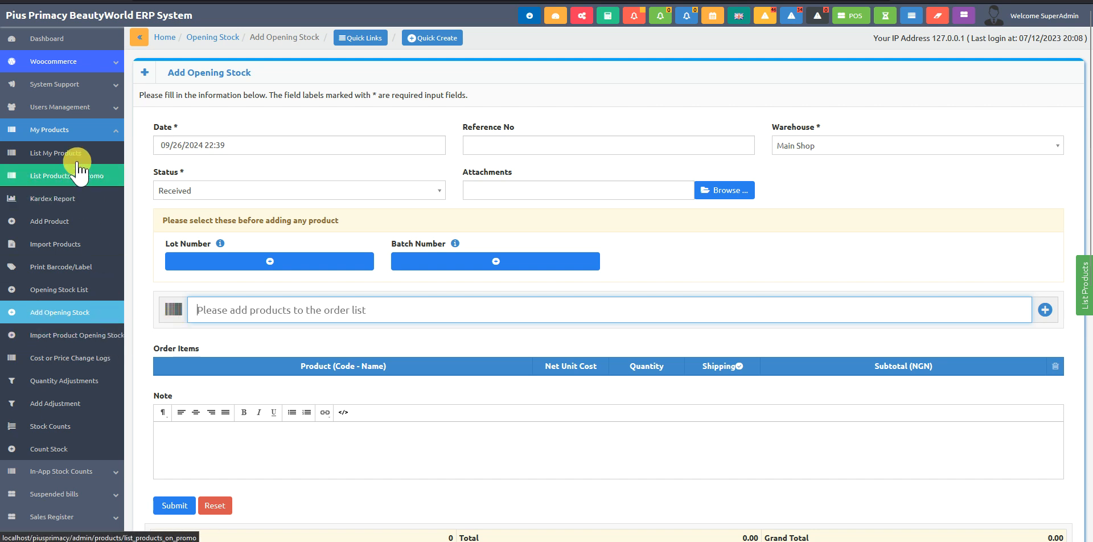
Step: Look through the purchases options and the quick links, and open the Add Purchase form through quick create
click(80, 133)
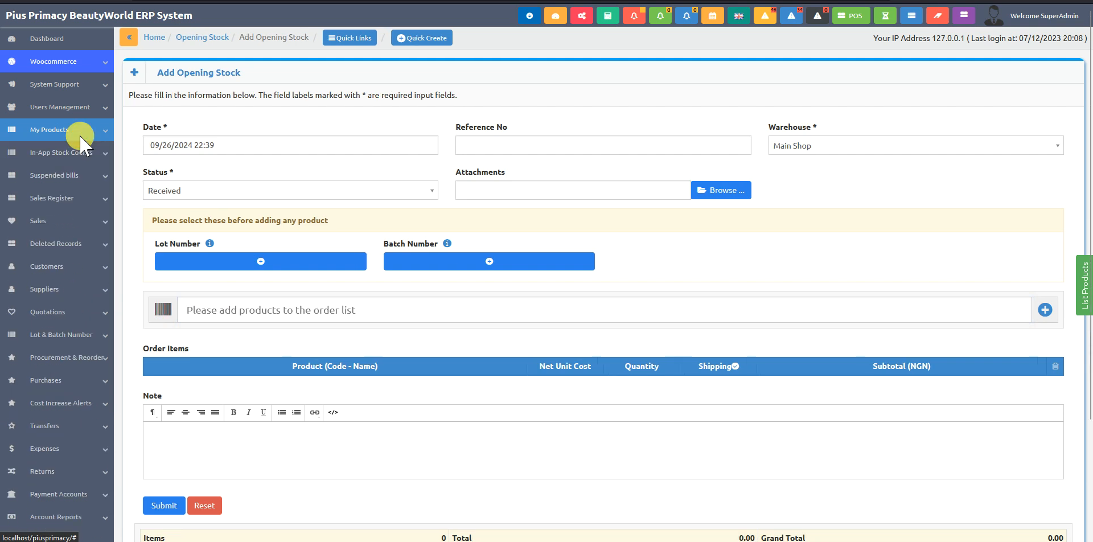
click(72, 380)
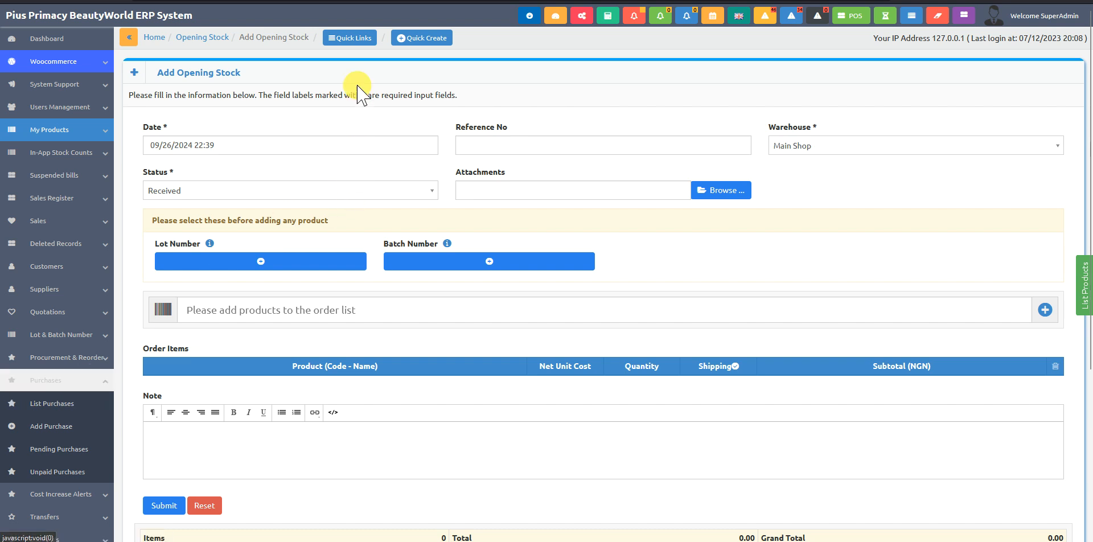
click(345, 41)
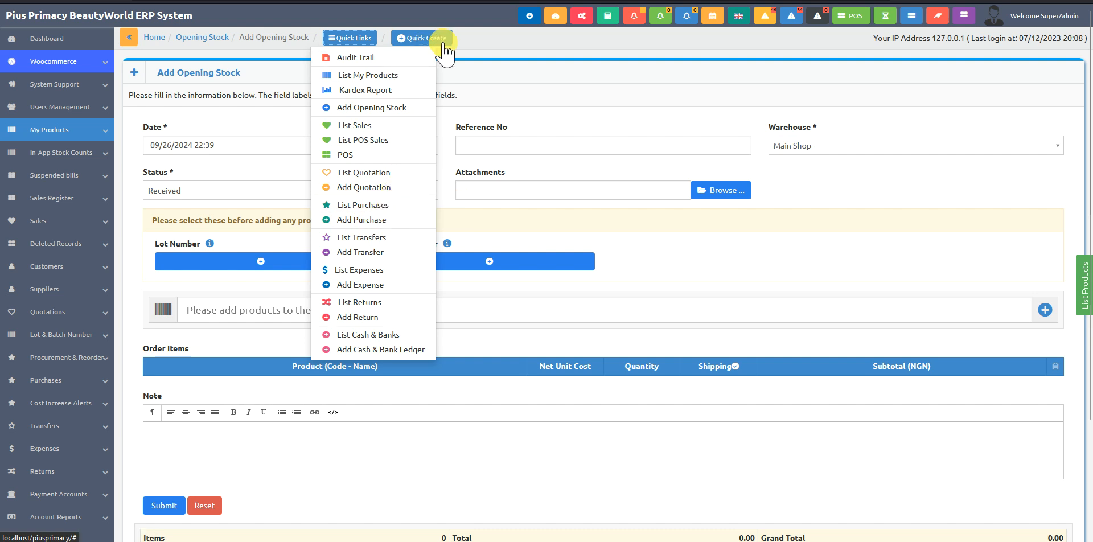
click(484, 39)
click(433, 38)
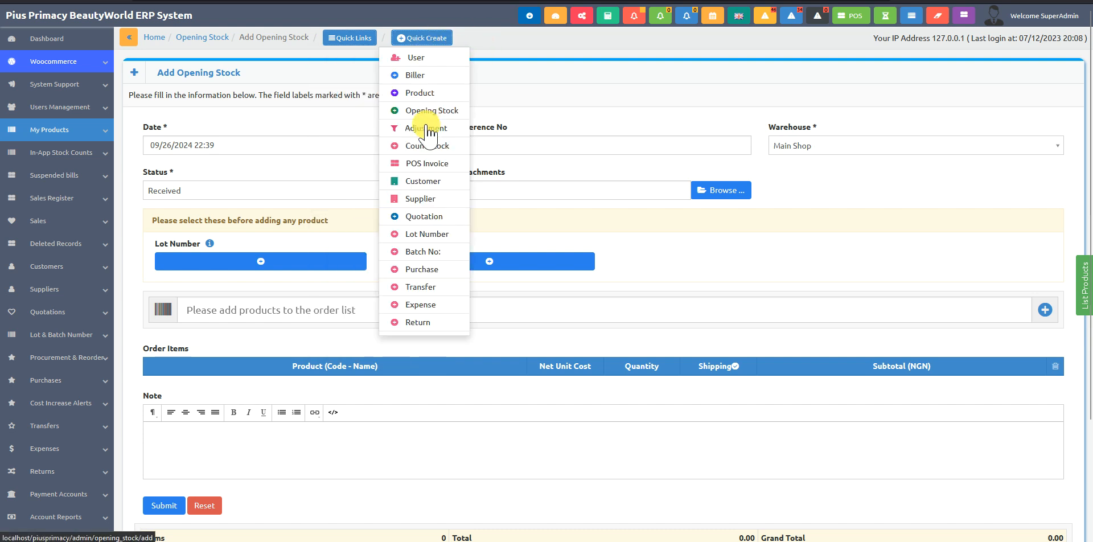
click(424, 270)
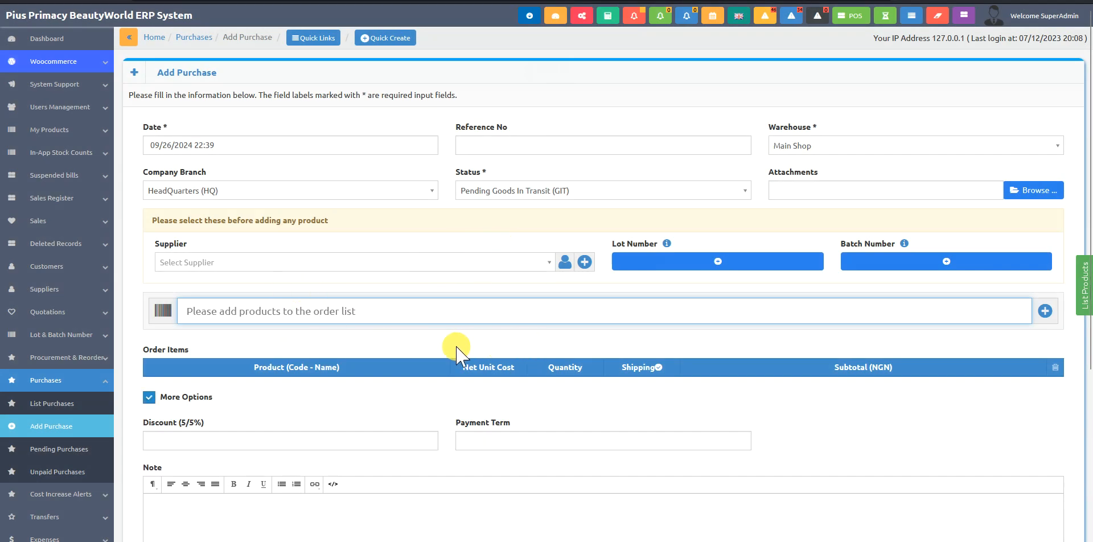
Step: View the list of purchases, revisit the Add Purchase form, and view the list of products
click(50, 405)
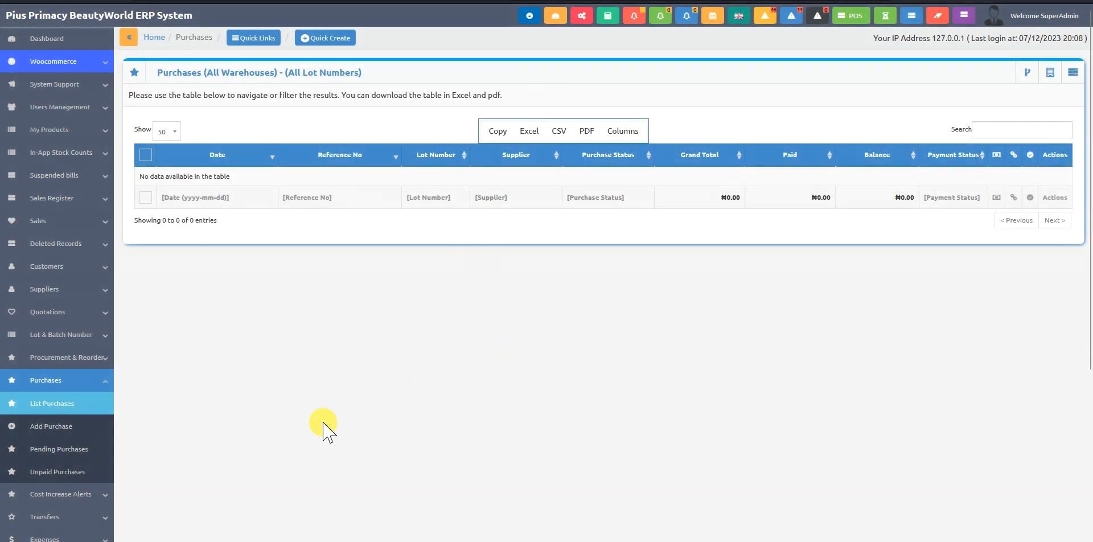
click(72, 426)
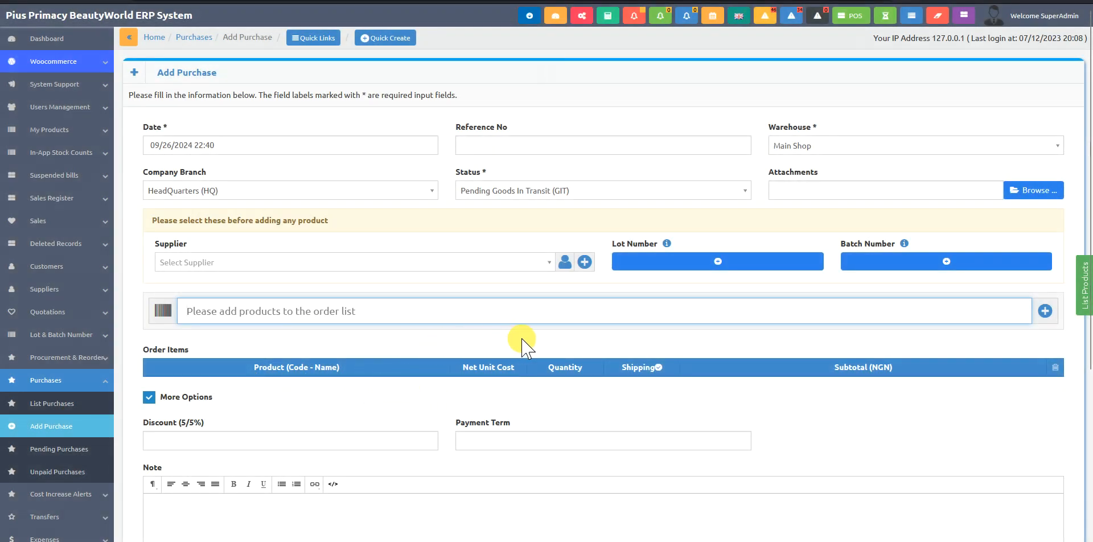
click(80, 133)
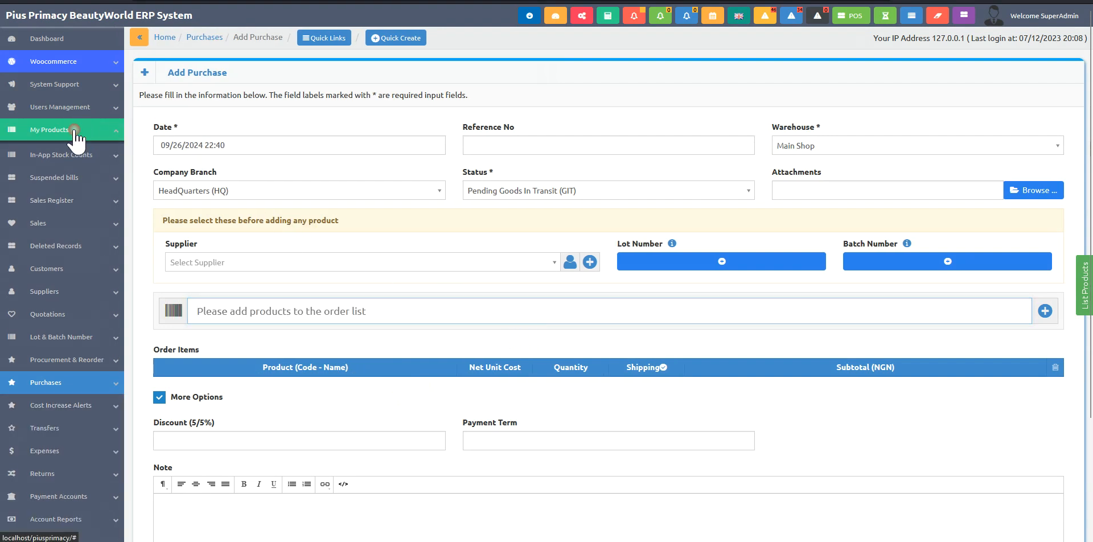
click(73, 157)
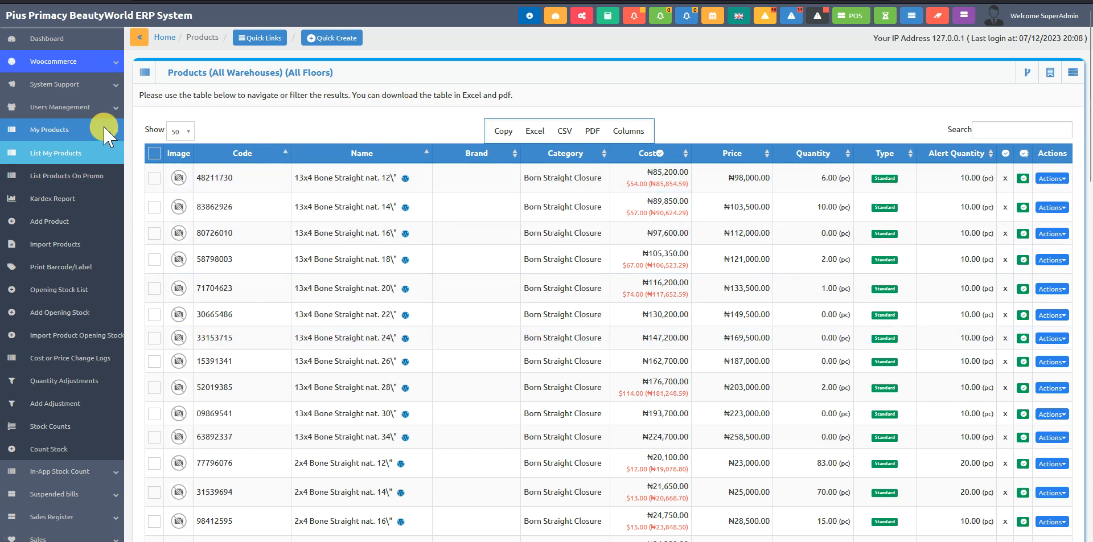
Step: Open a new Add Purchase form and check its supplier selection without choosing a supplier
click(87, 131)
click(51, 380)
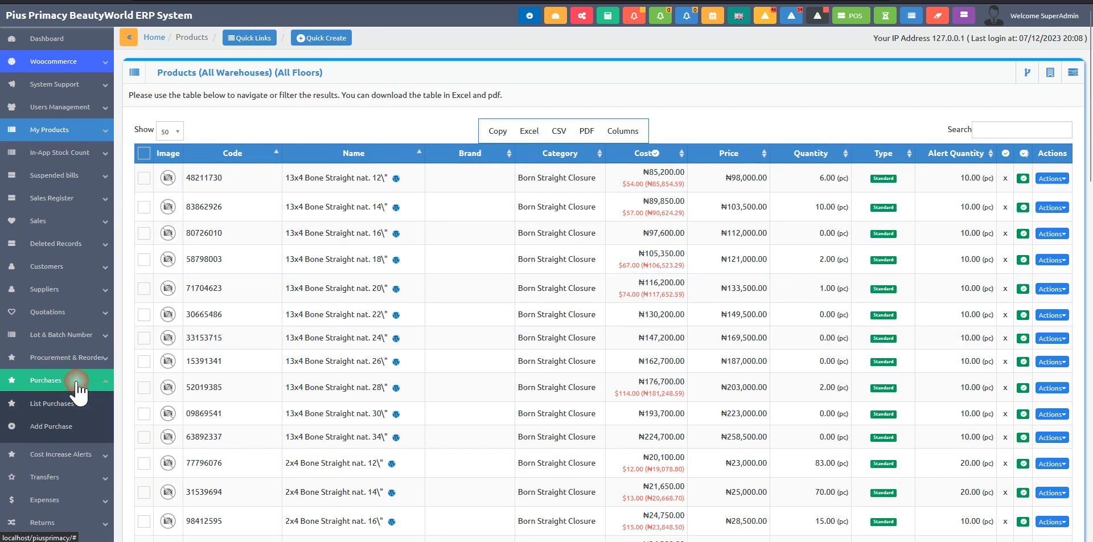
click(64, 427)
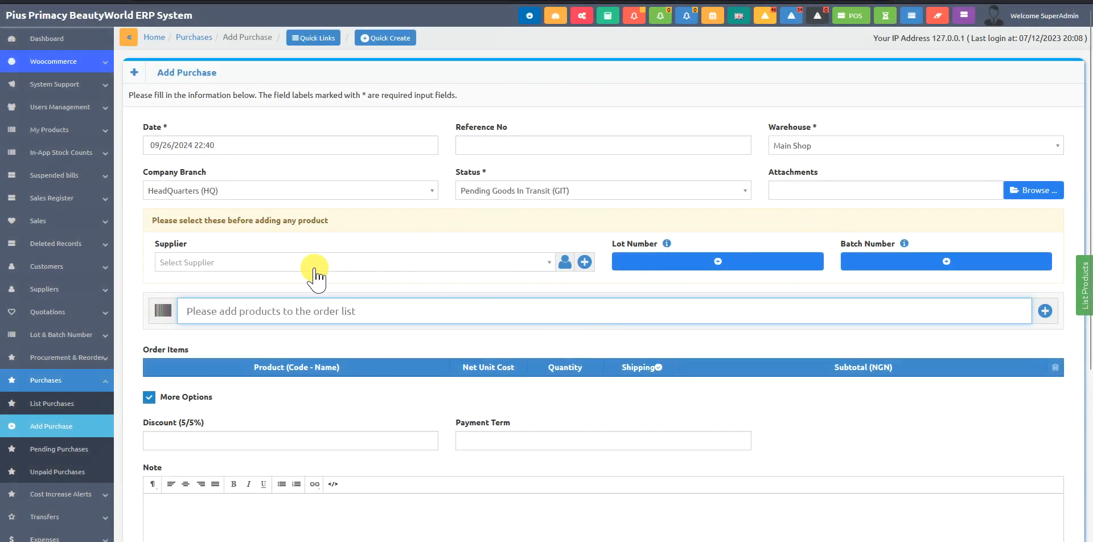
click(262, 263)
click(262, 269)
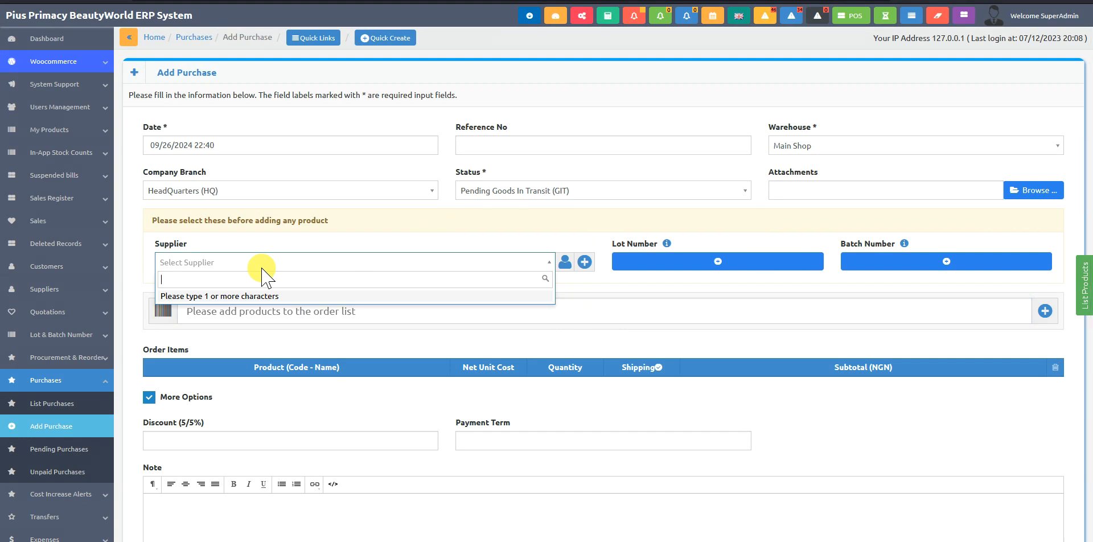
click(428, 225)
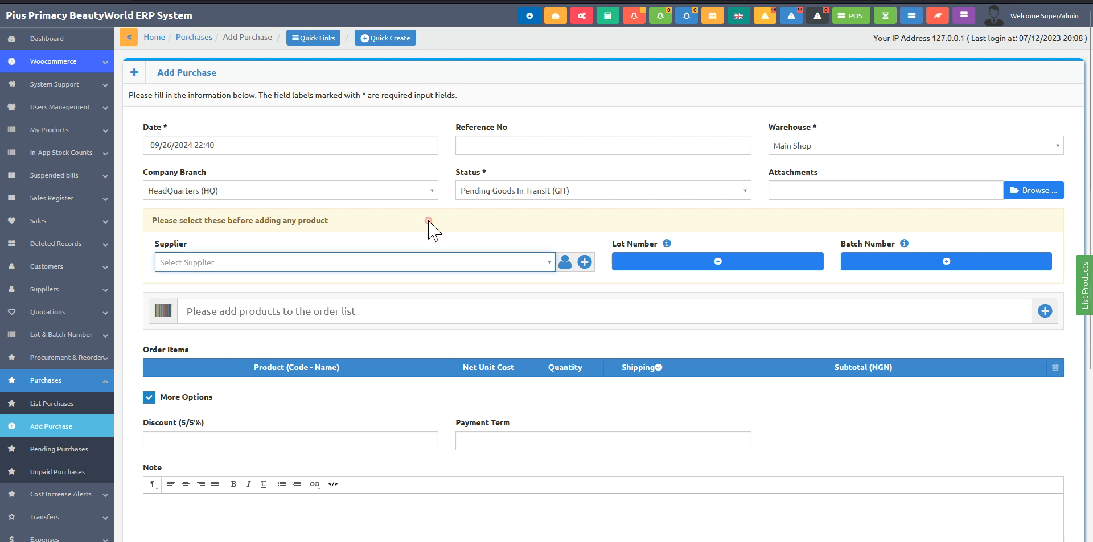
Step: Try to search for an order product with "g" before a supplier is selected, and dismiss the message
click(440, 313)
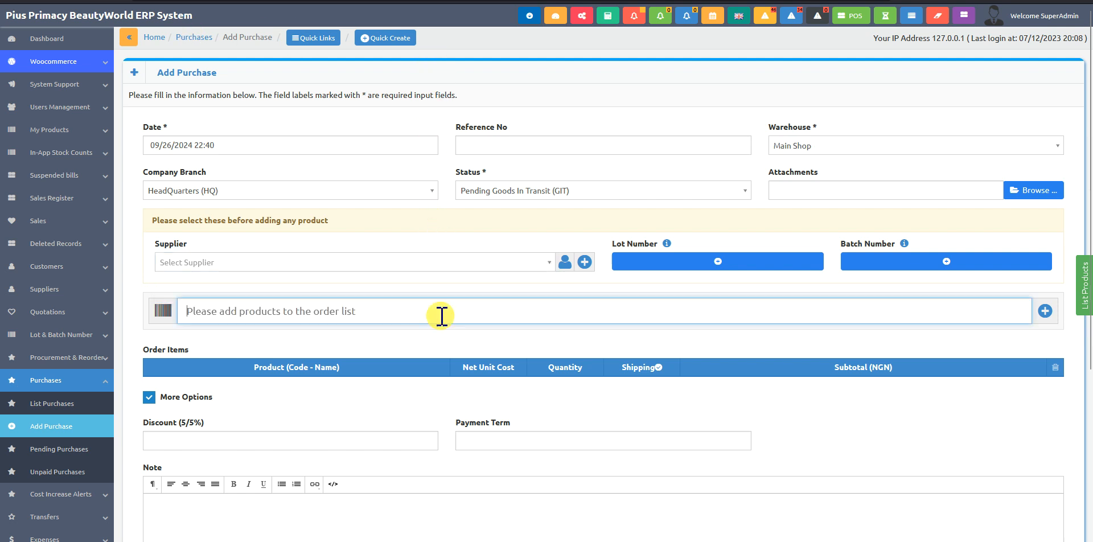
text(g)
click(311, 364)
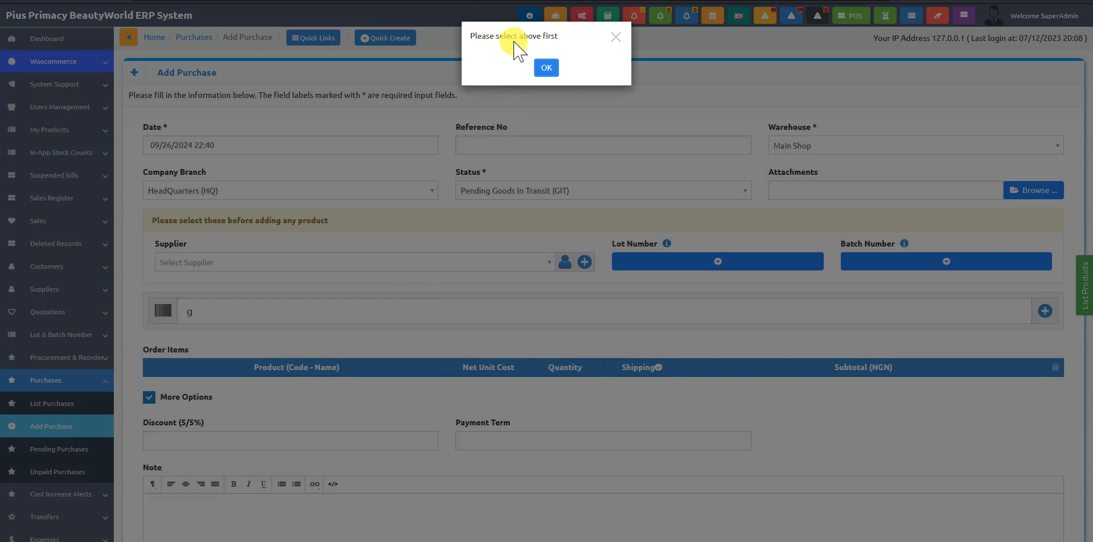
click(547, 68)
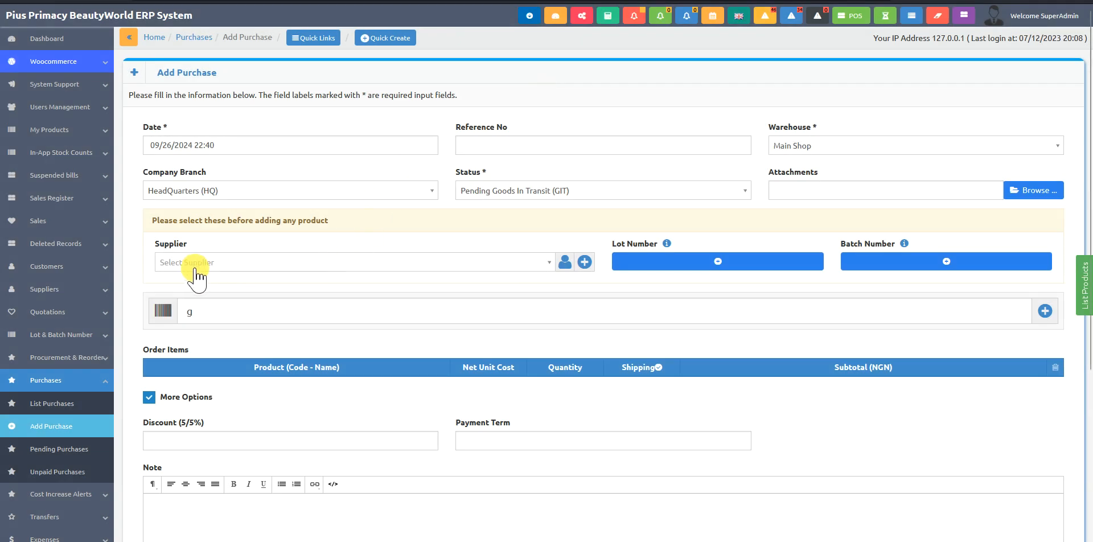
Step: Search the suppliers for "t" and select Enhance Test Supplier (Supplier) for the purchase
click(188, 265)
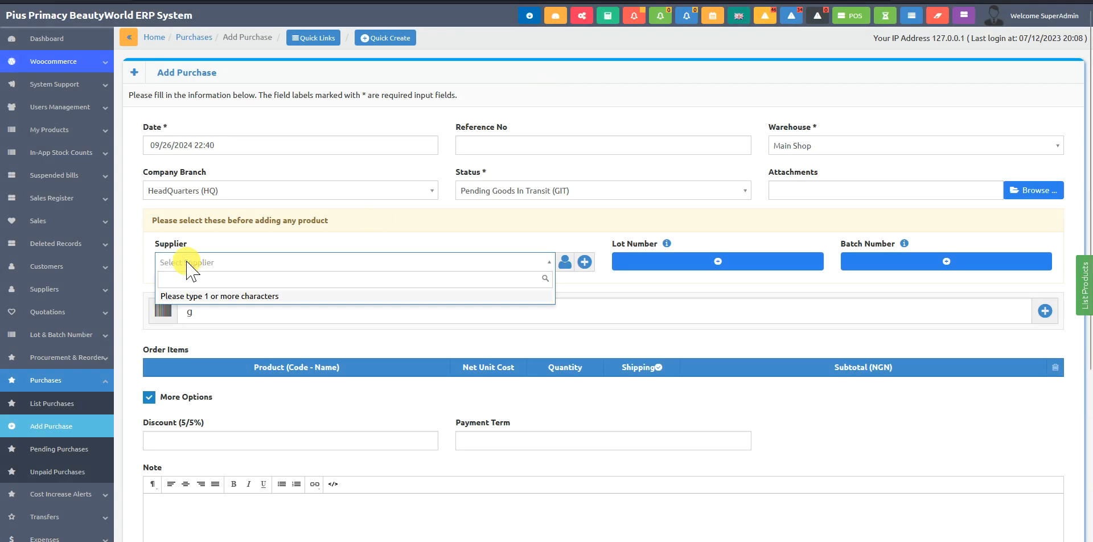
text(t)
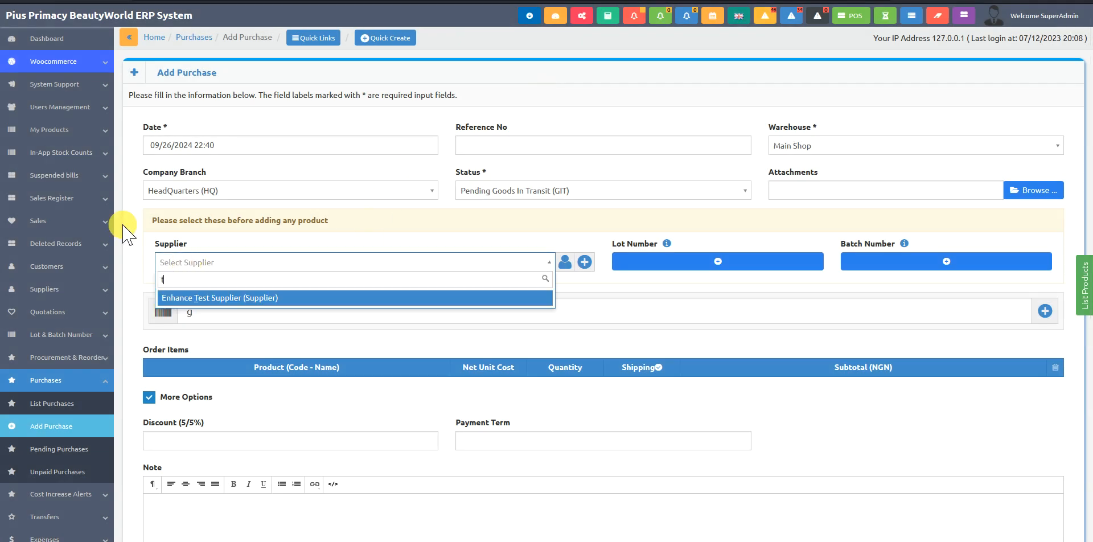
click(212, 297)
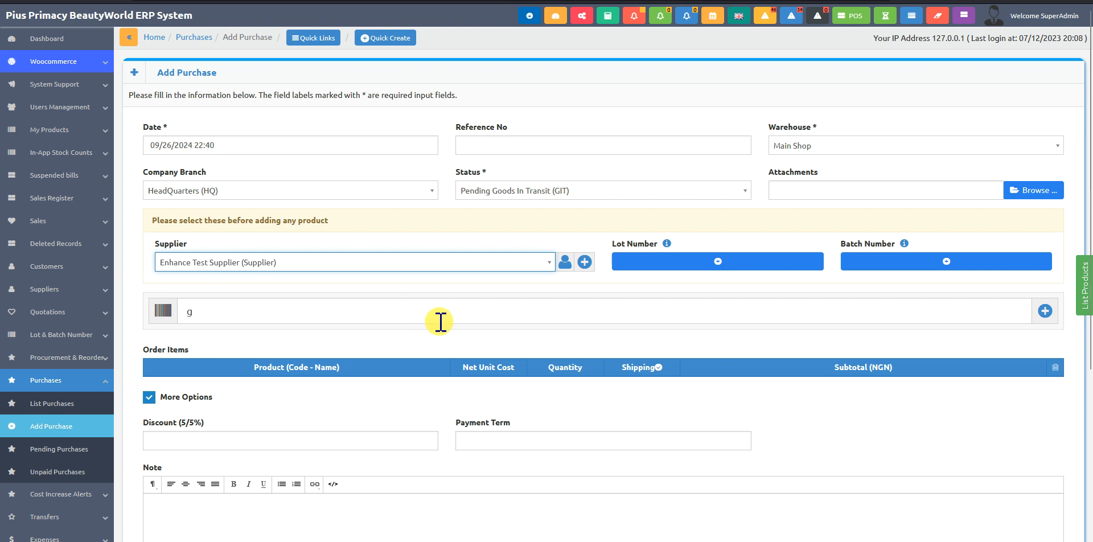
click(638, 215)
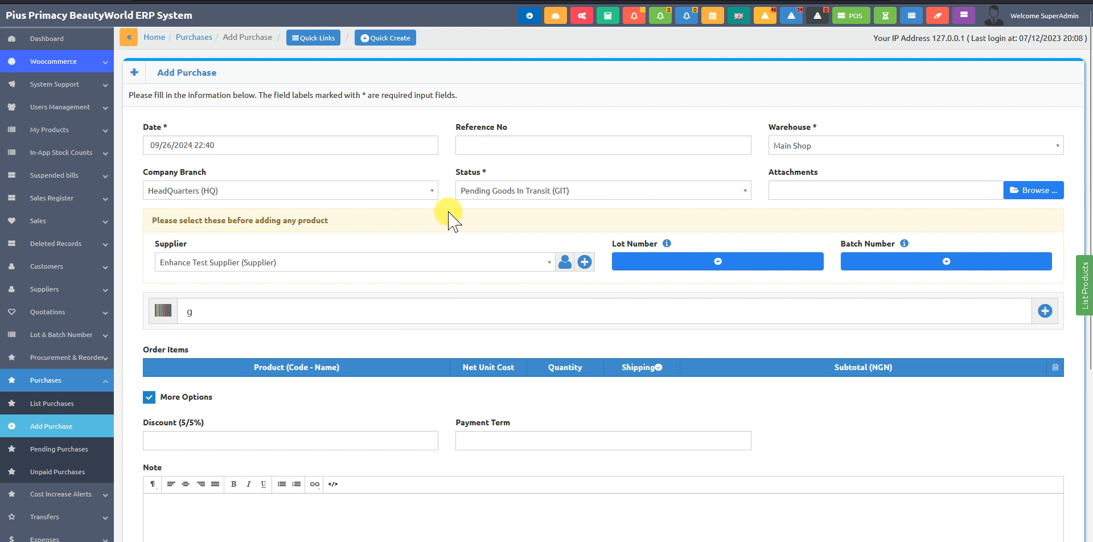
Step: Review the purchase status options and choose Pending Goods In Transit (GIT)
click(484, 190)
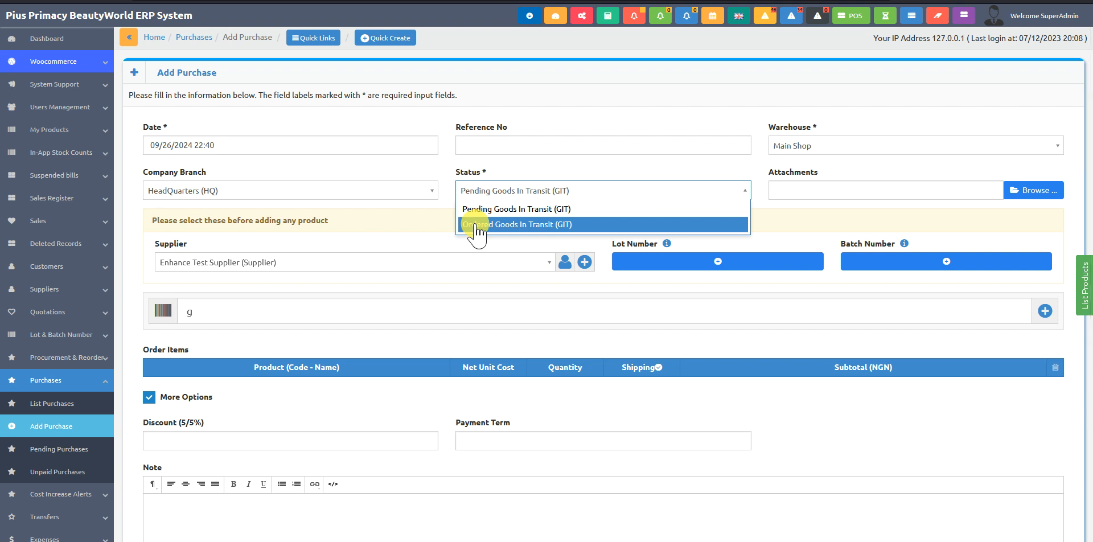
click(411, 216)
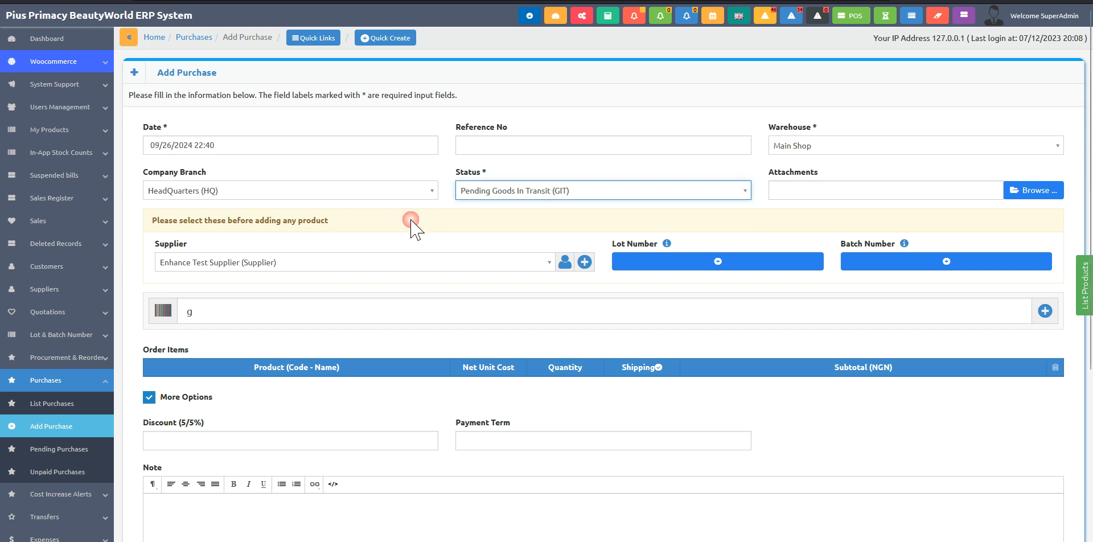
click(499, 193)
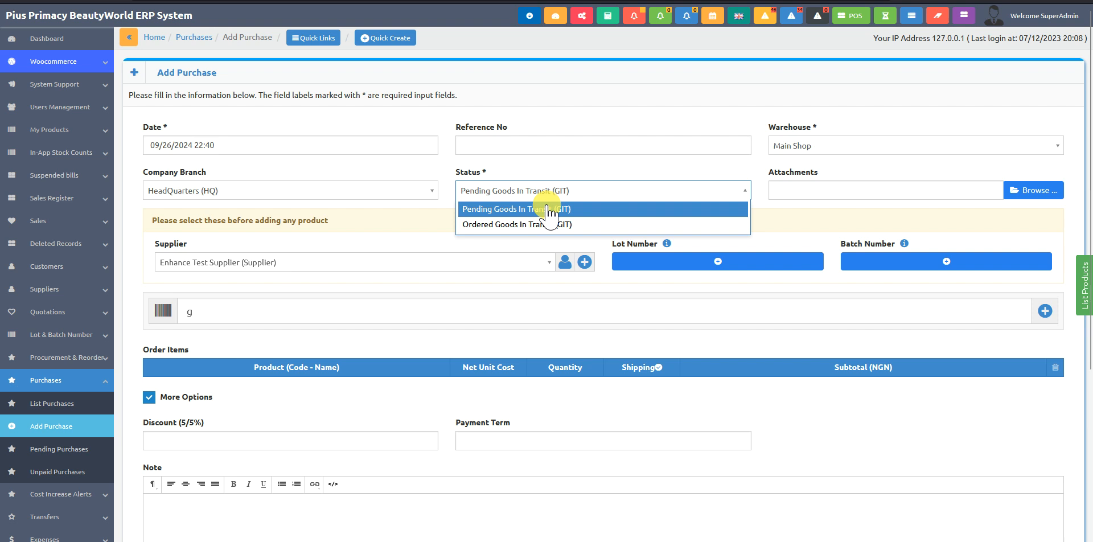
click(484, 209)
click(676, 225)
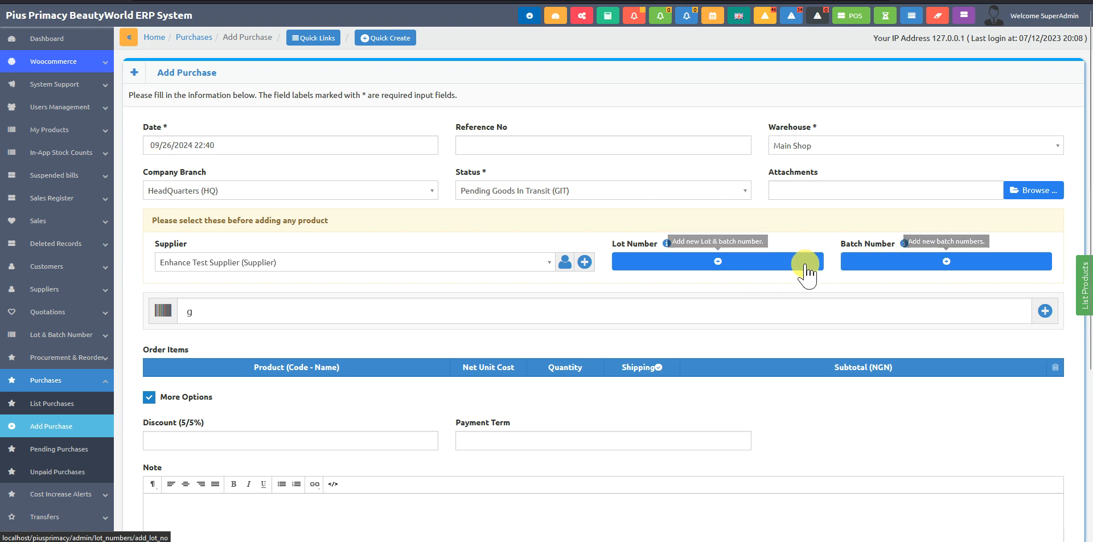
Step: Open the Add Batch Number form, search the lot numbers for "l", and close the form without adding anything
click(877, 262)
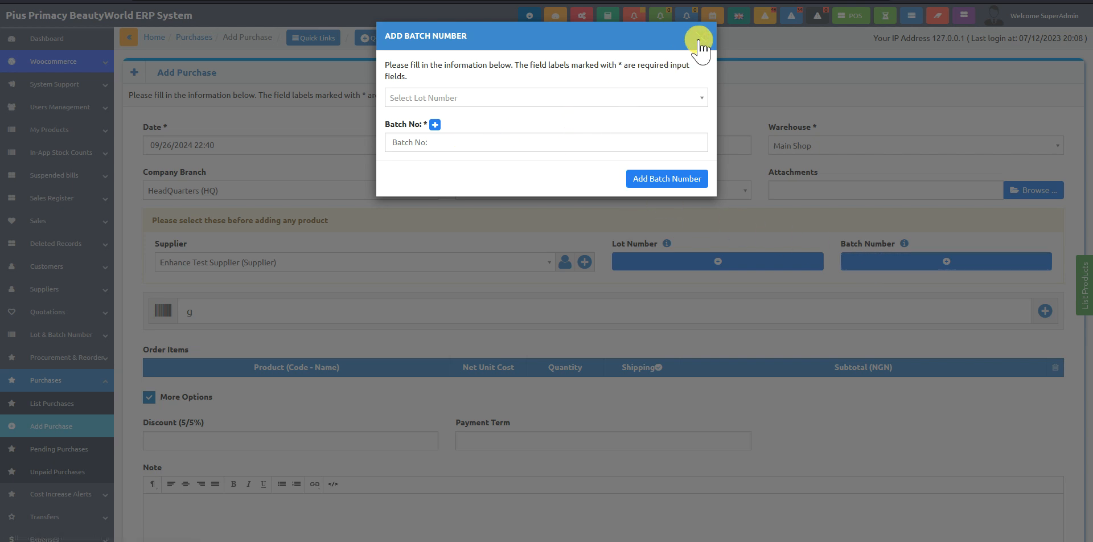
click(686, 97)
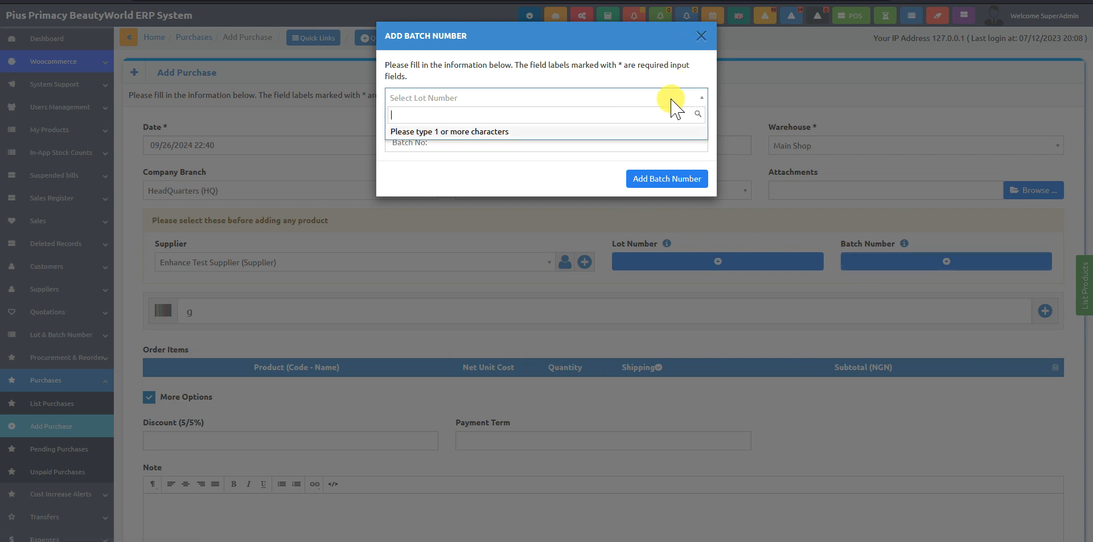
text(l)
click(701, 37)
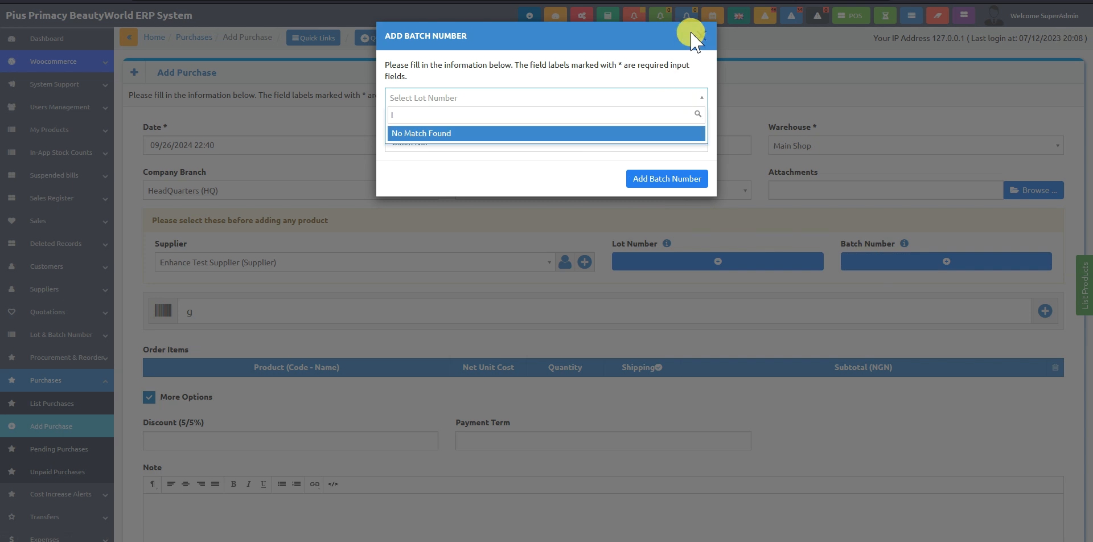
click(701, 37)
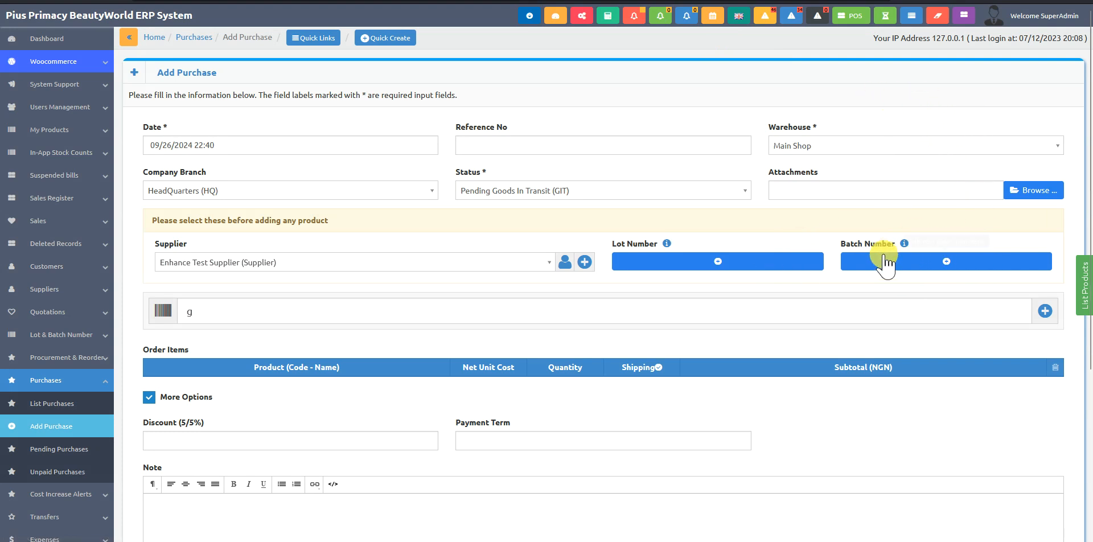
Step: Replace the product search text with "h" and add 2x4 Bone Straight nat. 18\" (00767268) to the order items
click(219, 316)
key(BackSpace)
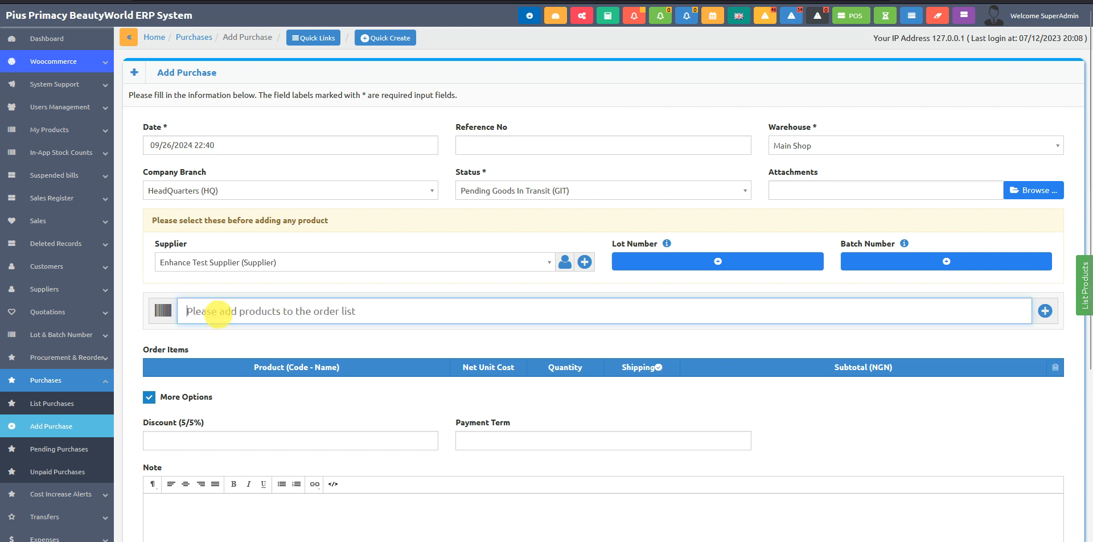
text(h)
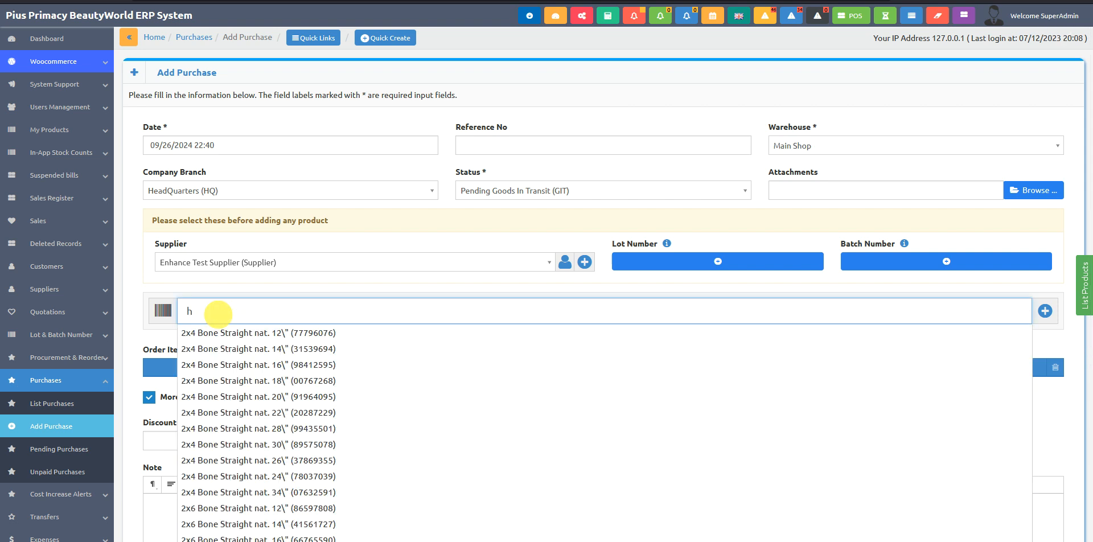
click(210, 383)
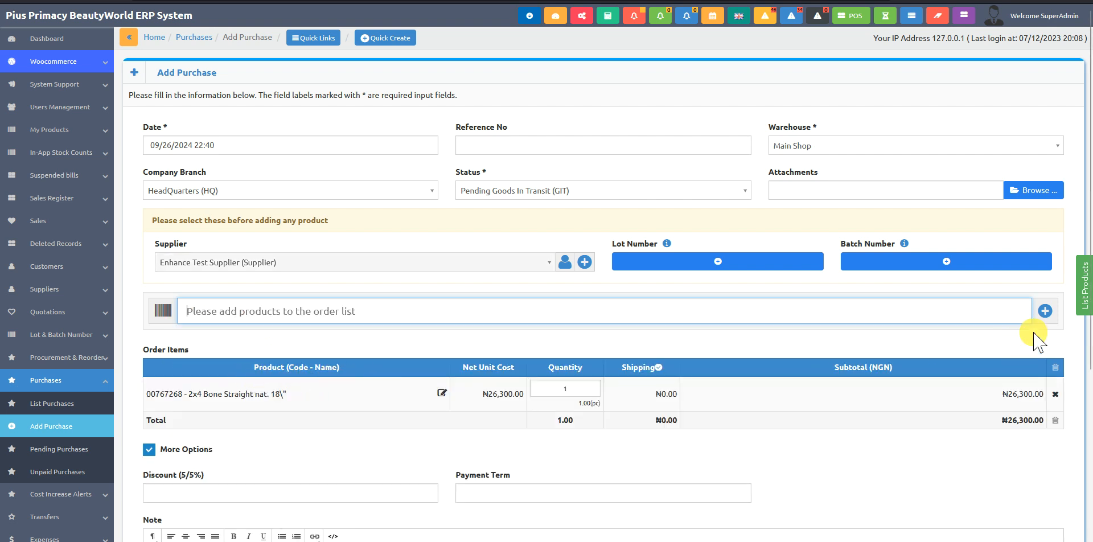
Step: Open the product list and remove 2x4 Bone Straight nat. 18\" (00767268) from the order items
click(1080, 296)
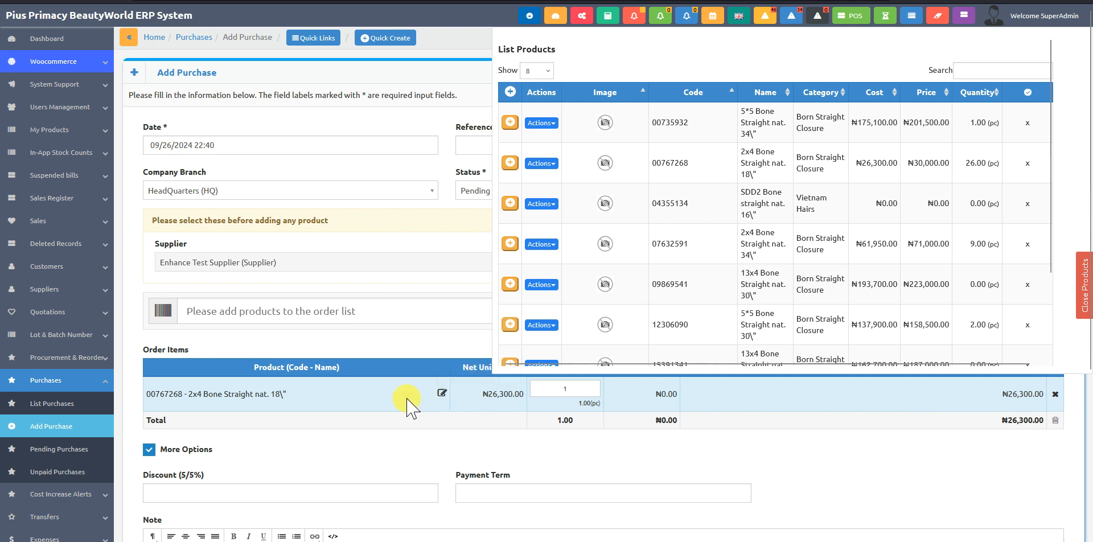
click(1054, 394)
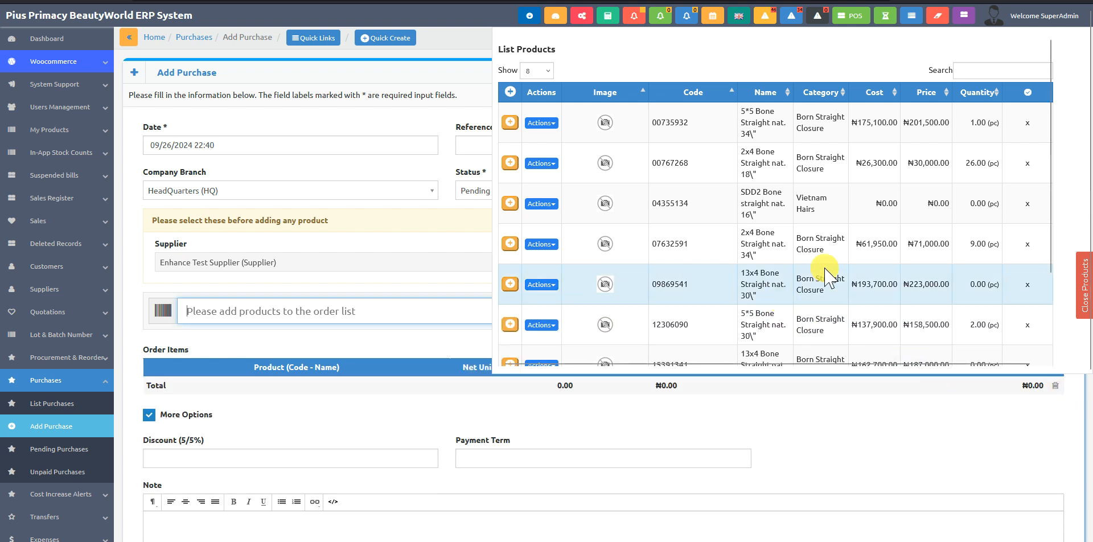
Step: Sort the product list by ascending quantity and add all eight products on its first page to the order items
click(976, 92)
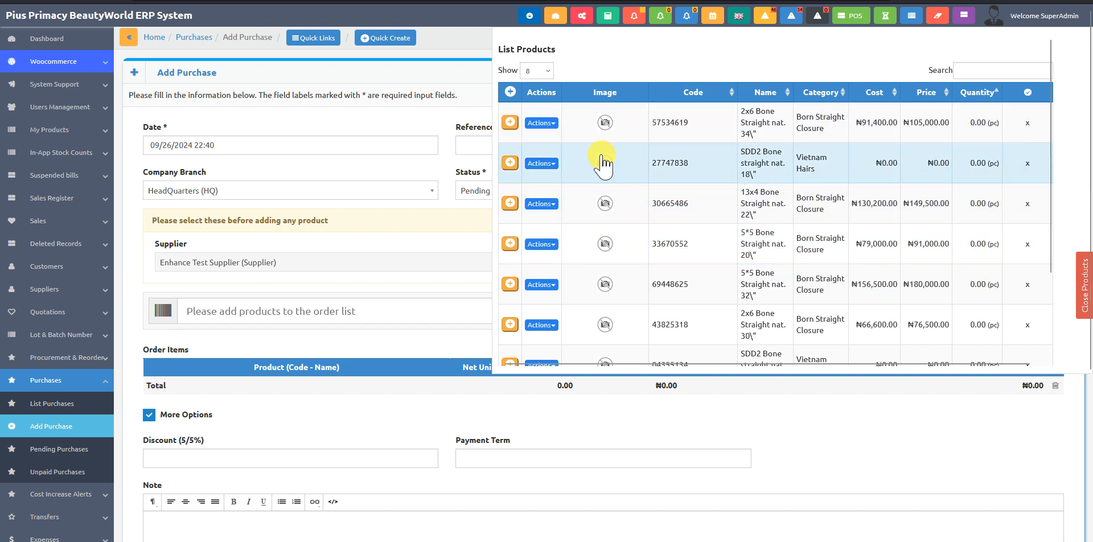
click(511, 123)
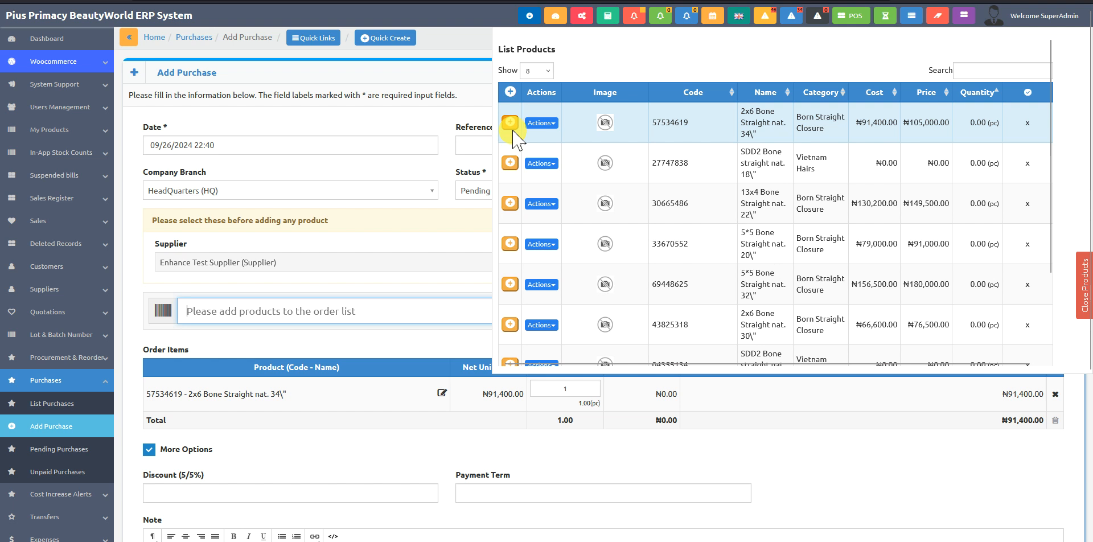
click(510, 163)
click(510, 203)
click(510, 243)
click(510, 283)
click(510, 324)
scroll(562, 276, down, 3)
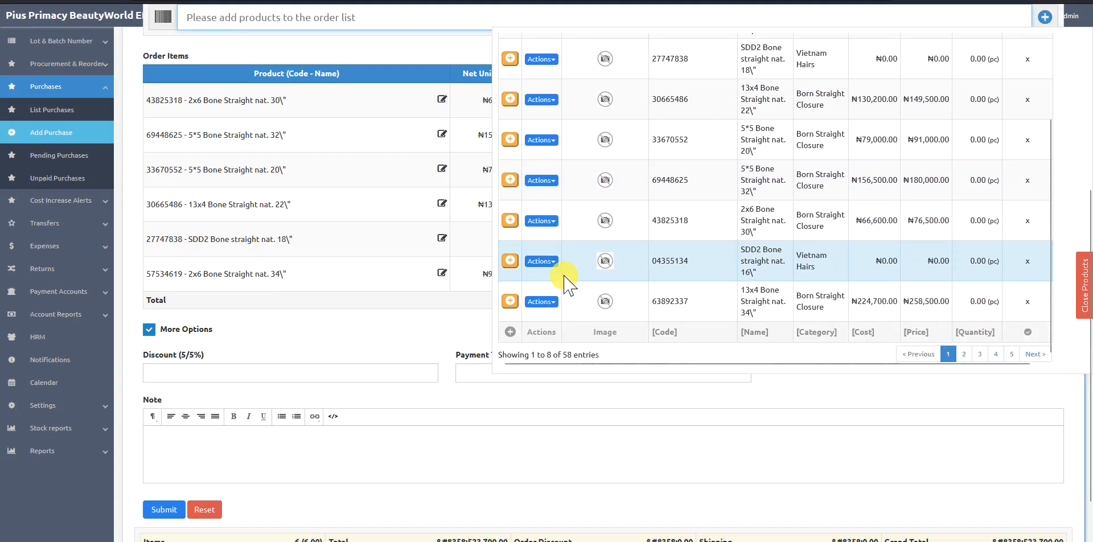
click(510, 260)
click(510, 300)
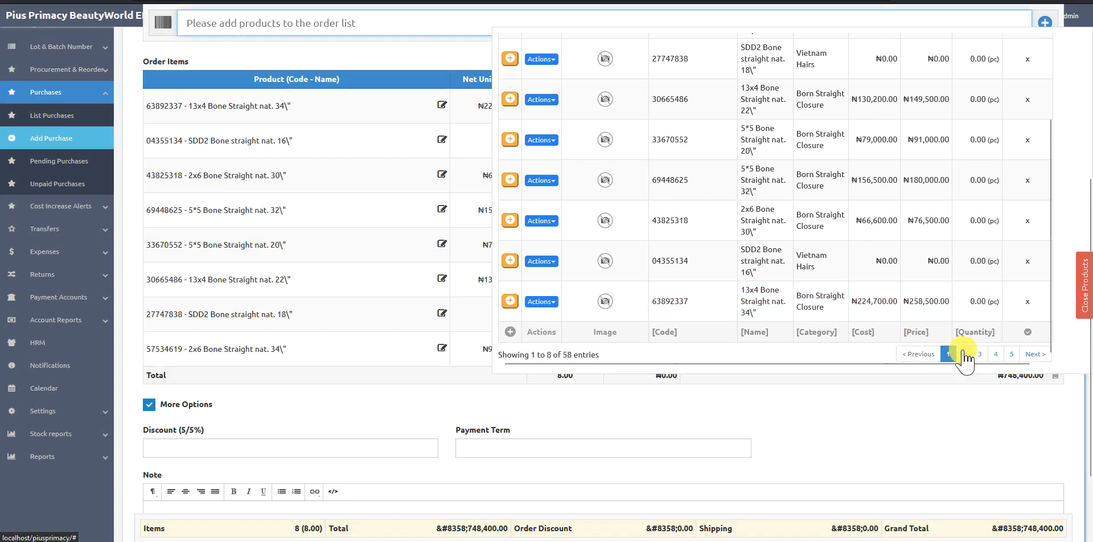
Step: Add the last seven products on page 2, from 95527755 up to 96668183, to the order items and close the product list
click(962, 354)
click(510, 301)
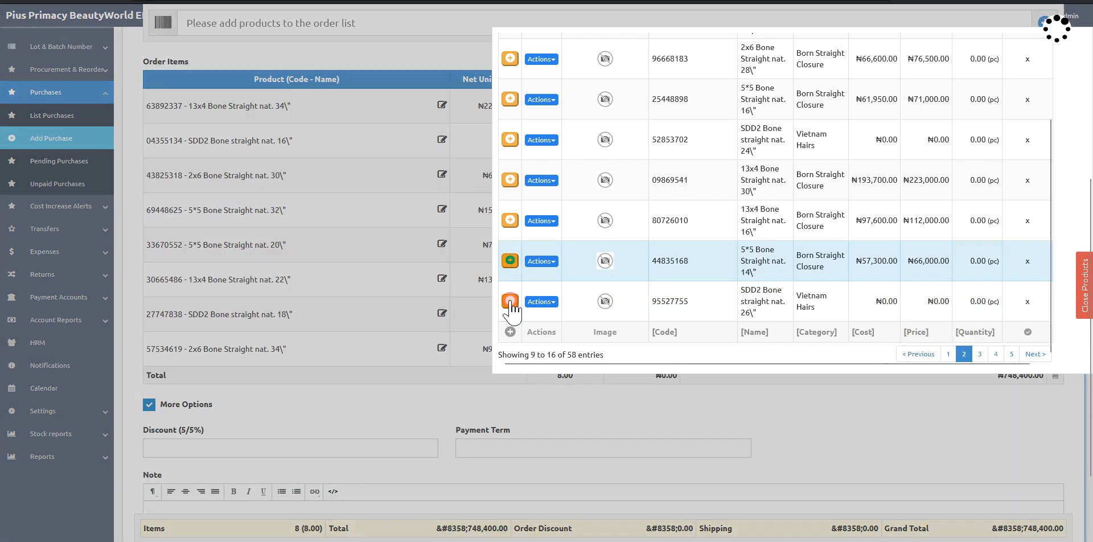
click(510, 260)
click(510, 220)
click(510, 179)
click(509, 140)
click(510, 98)
click(510, 58)
click(417, 65)
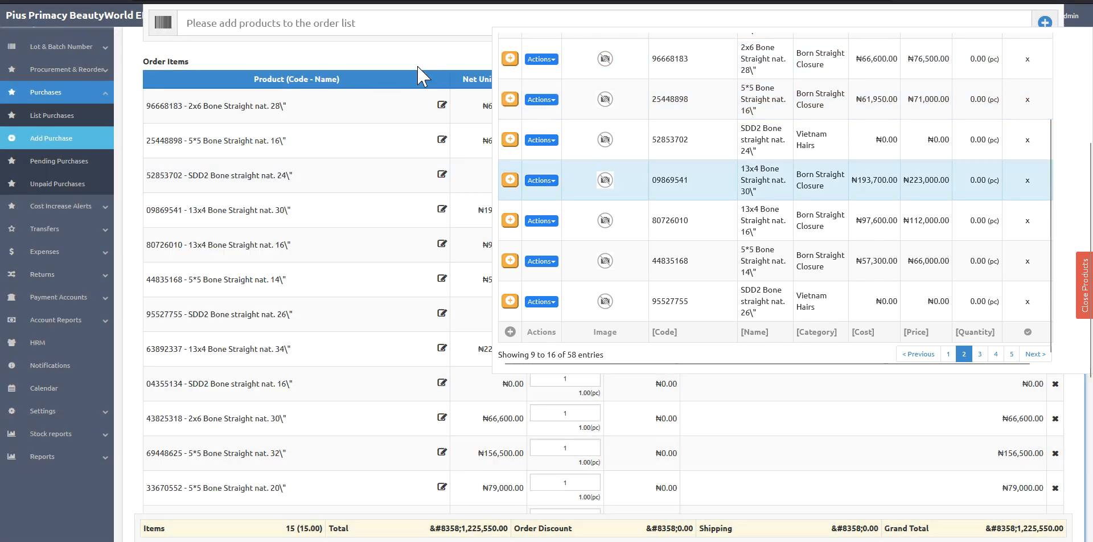
click(1076, 293)
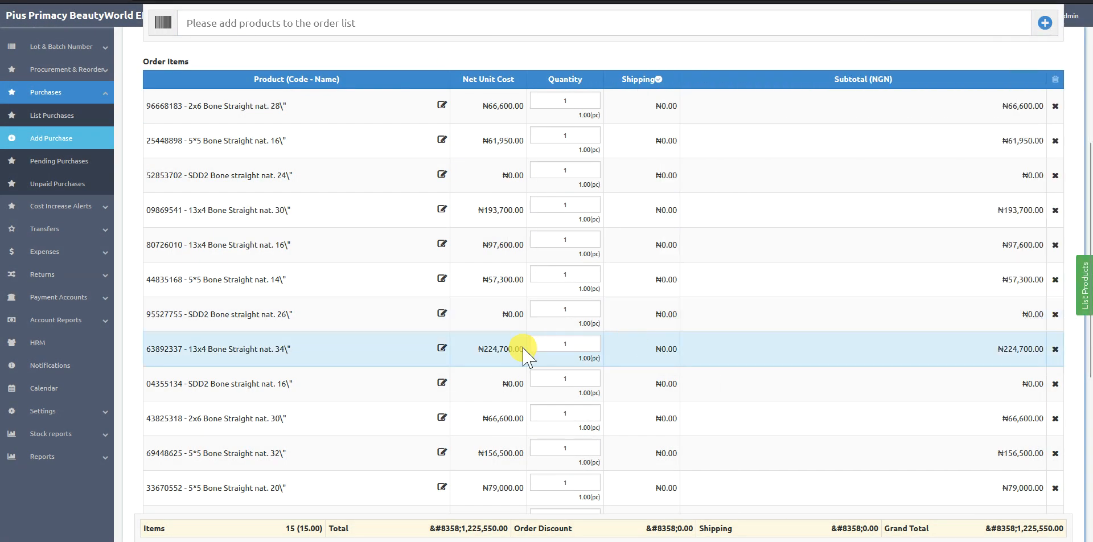
Step: Remove products 27747838, 30665486, 33670552, 57534619 and 69448625 from the order items
scroll(524, 344, down, 6)
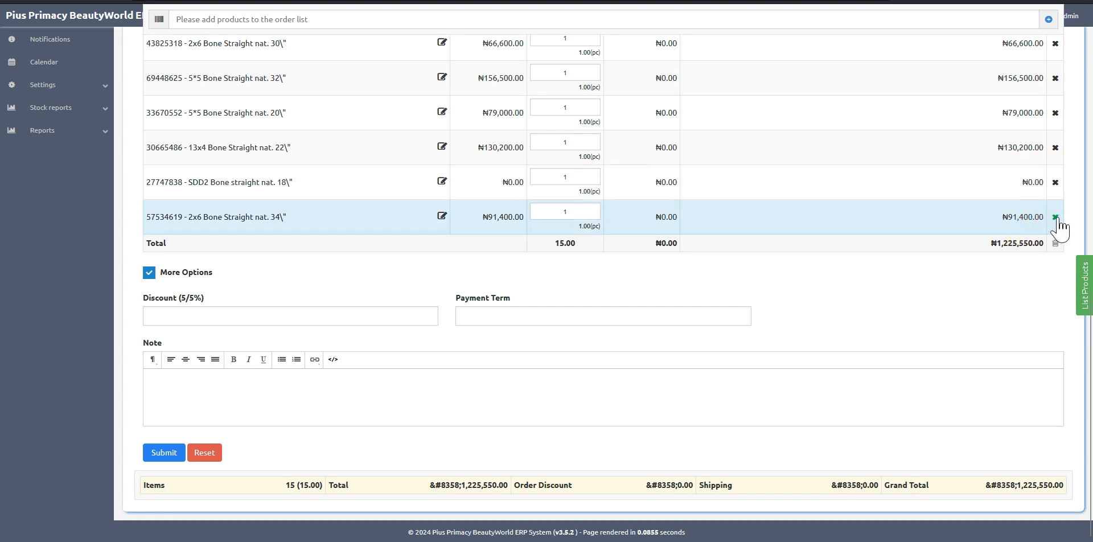
scroll(1057, 213, up, 1)
mouse_move(1056, 210)
mouse_down()
mouse_move(1060, 227)
mouse_move(1058, 215)
mouse_up()
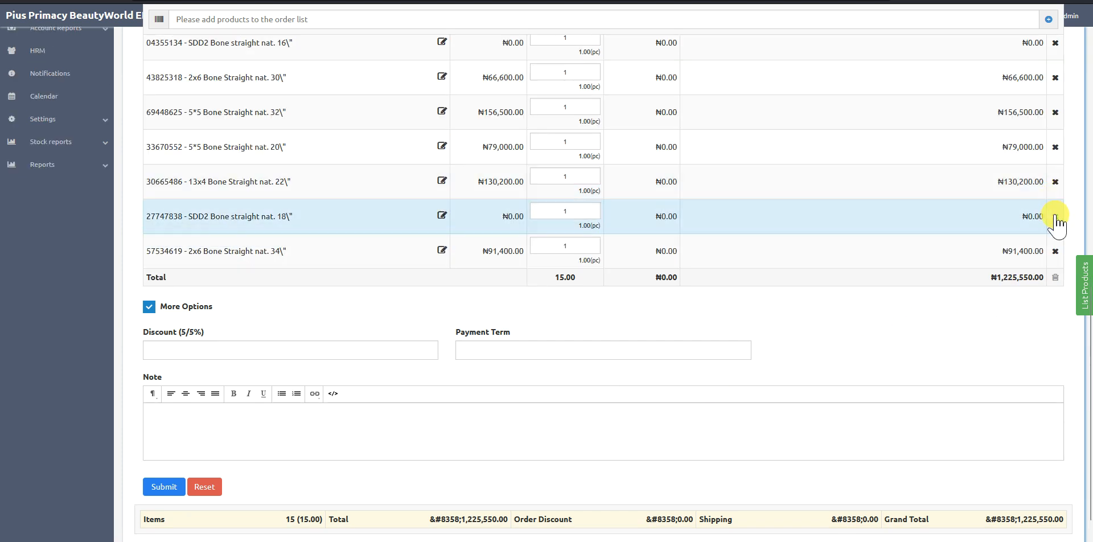
click(1055, 215)
click(1055, 183)
scroll(1057, 212, up, 1)
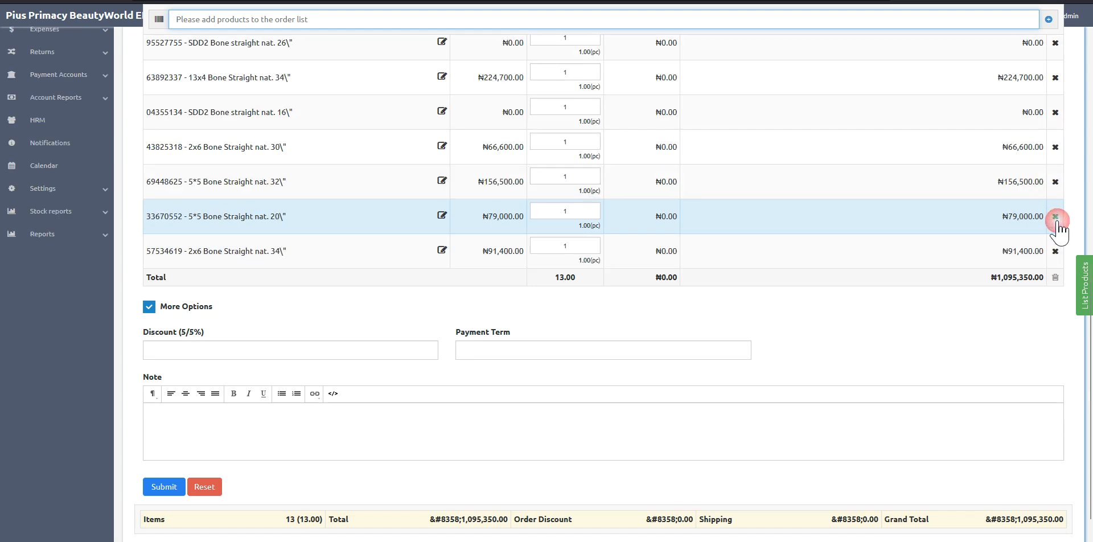
click(1056, 217)
click(1055, 218)
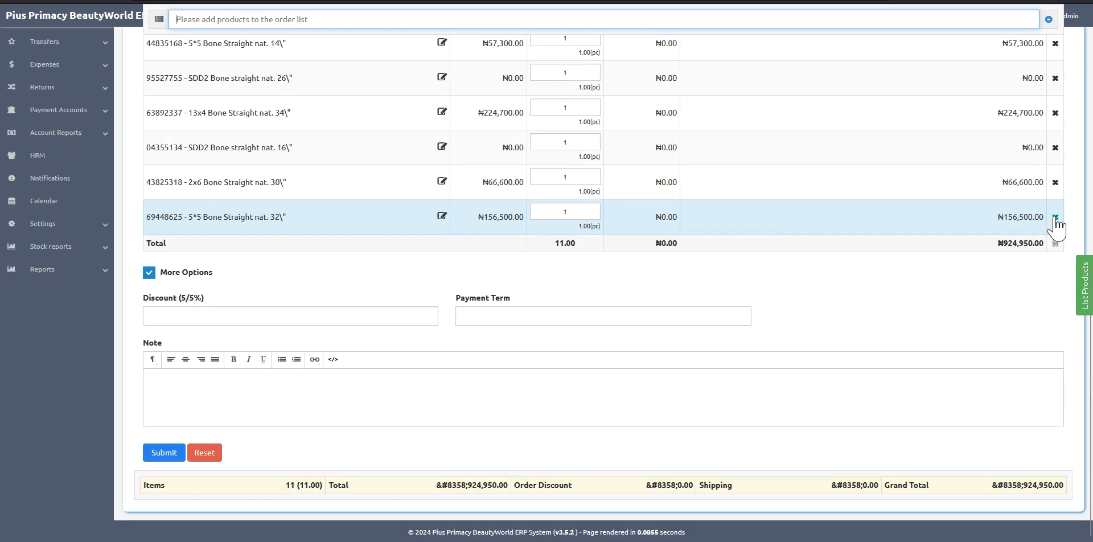
drag(1055, 218, 1056, 193)
click(1055, 217)
Step: Remove products 96668183, 52853702, 44835168, 80726010 and 09869541 from the order items
scroll(1022, 197, up, 4)
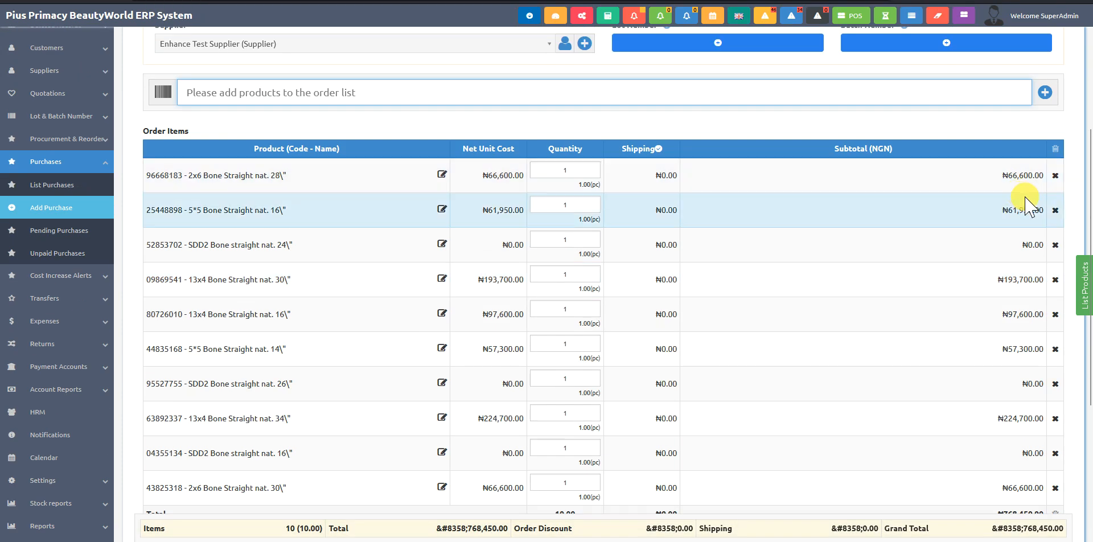
click(1055, 175)
scroll(1056, 171, down, 1)
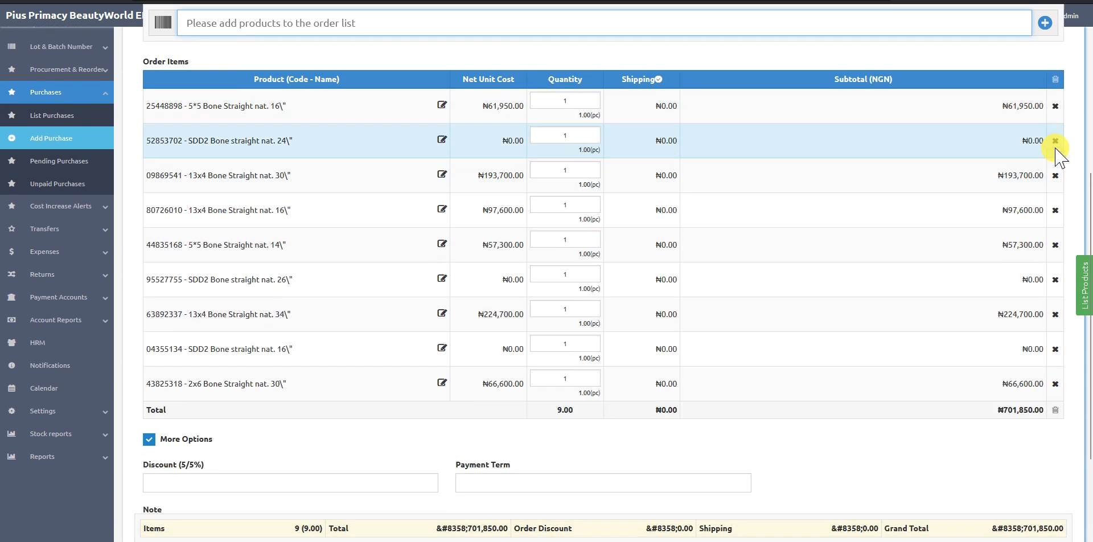
click(1057, 141)
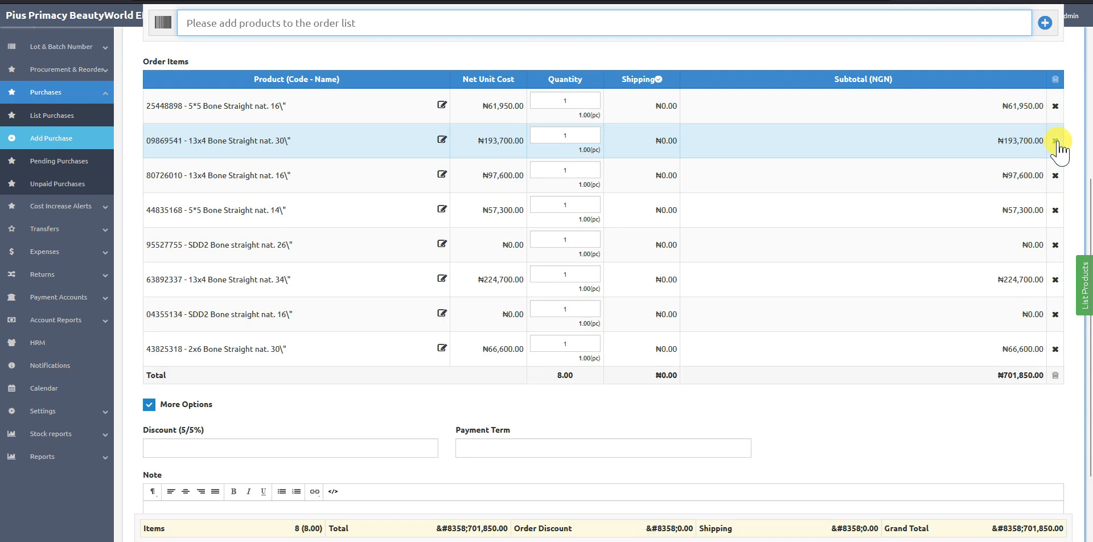
click(1056, 211)
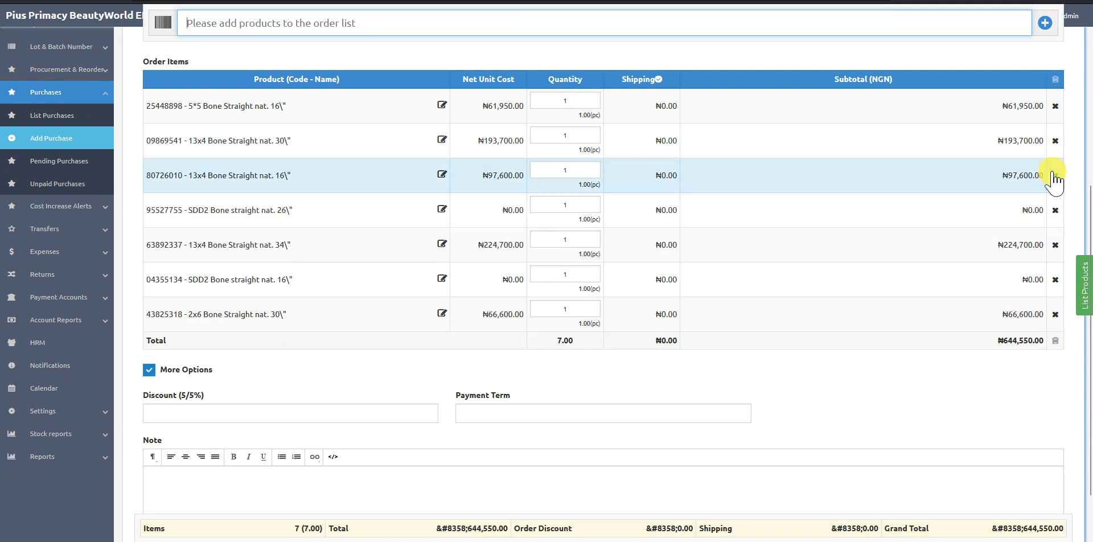
click(1055, 176)
click(1055, 140)
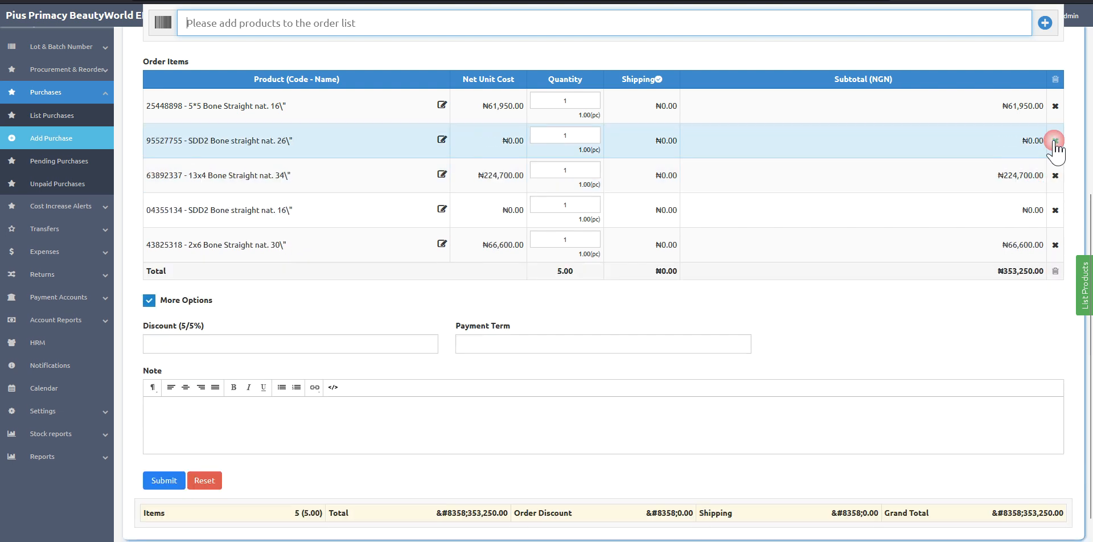
Step: Remove products 25448898, 63892337 and 43825318 from the order items
click(1057, 112)
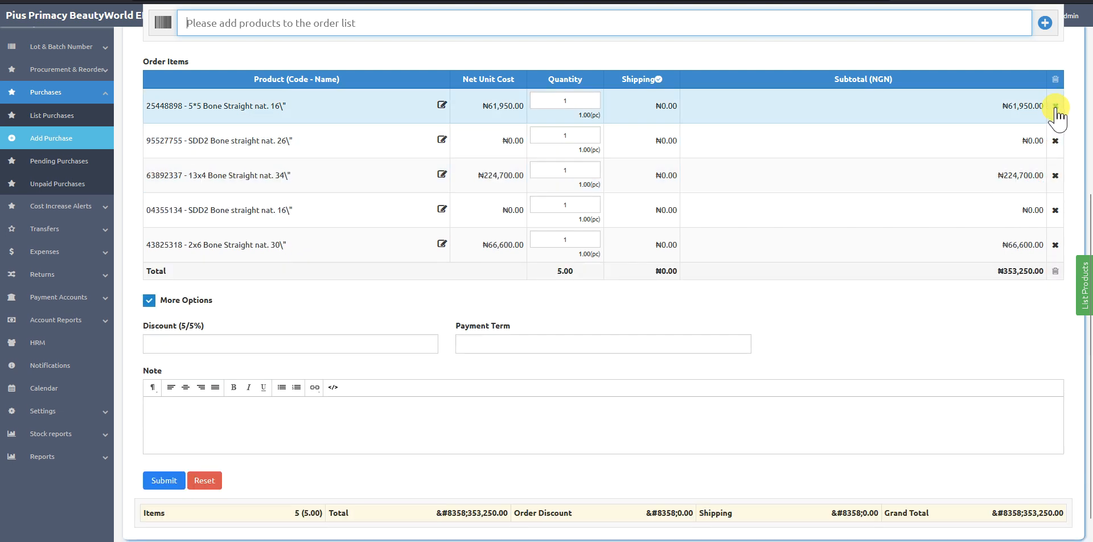
click(1057, 148)
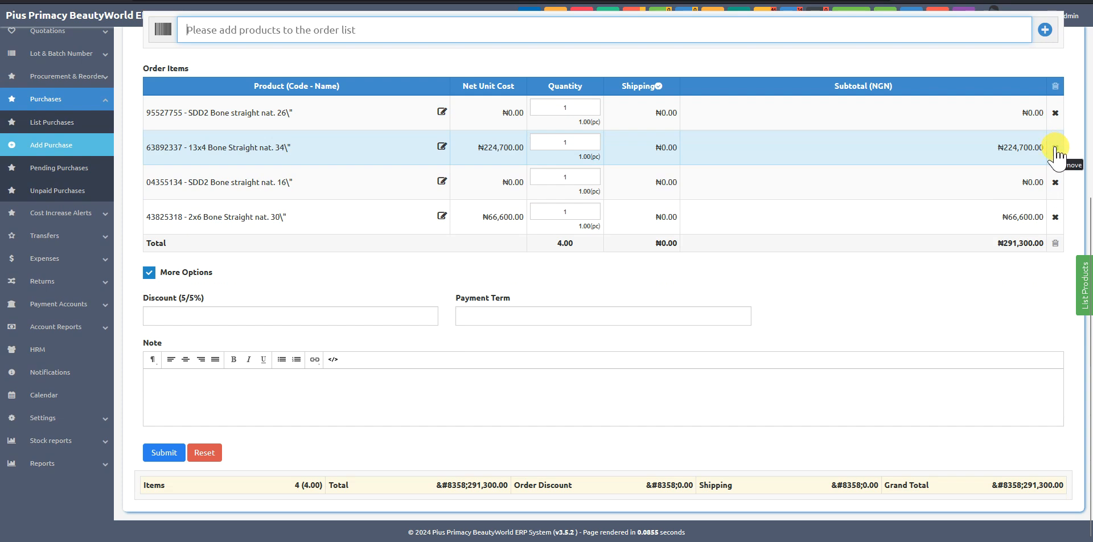
click(1059, 217)
click(1057, 218)
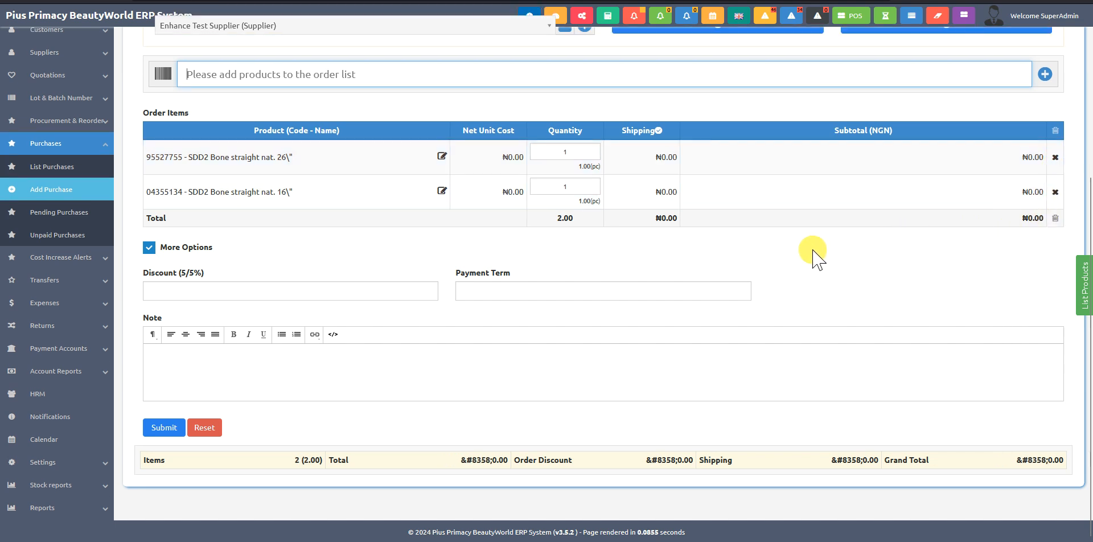
Step: Open order item SDD2 Bone straight nat. 26\" (95527755) for editing and set its current FX rate to 1600
scroll(814, 254, up, 3)
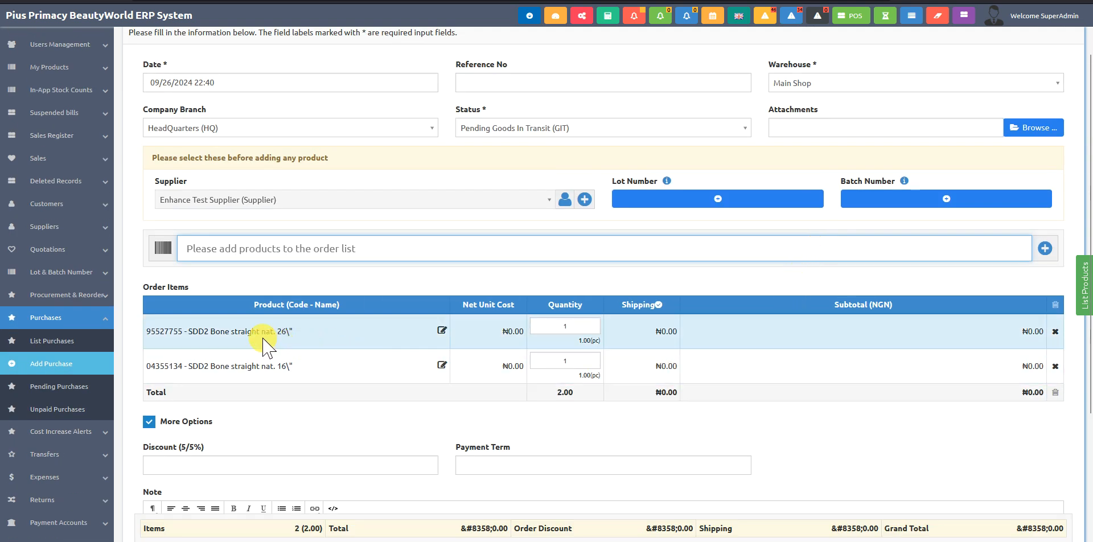
click(441, 331)
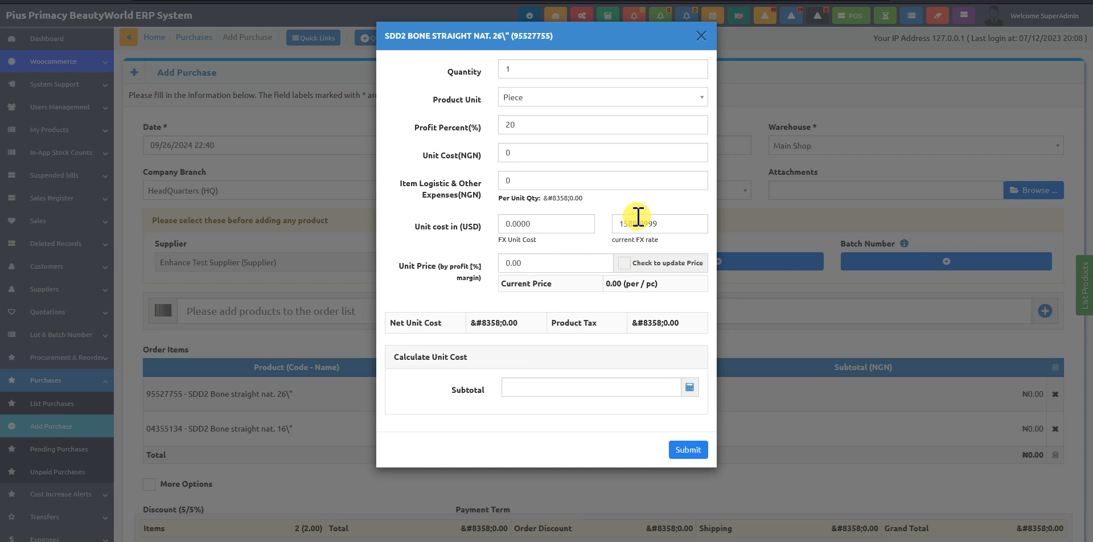
drag(618, 223, 679, 223)
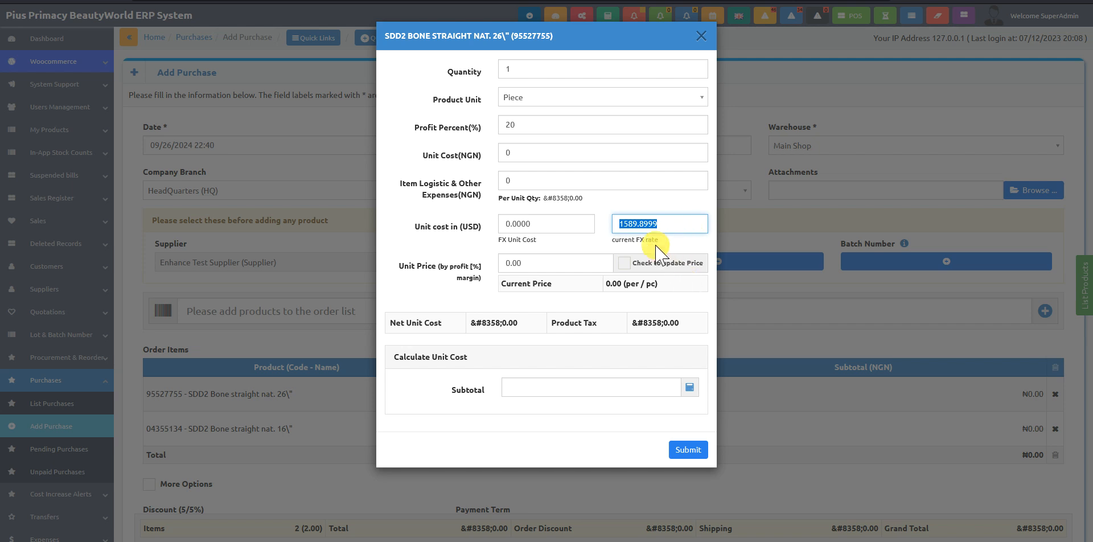
click(646, 223)
drag(542, 226, 519, 228)
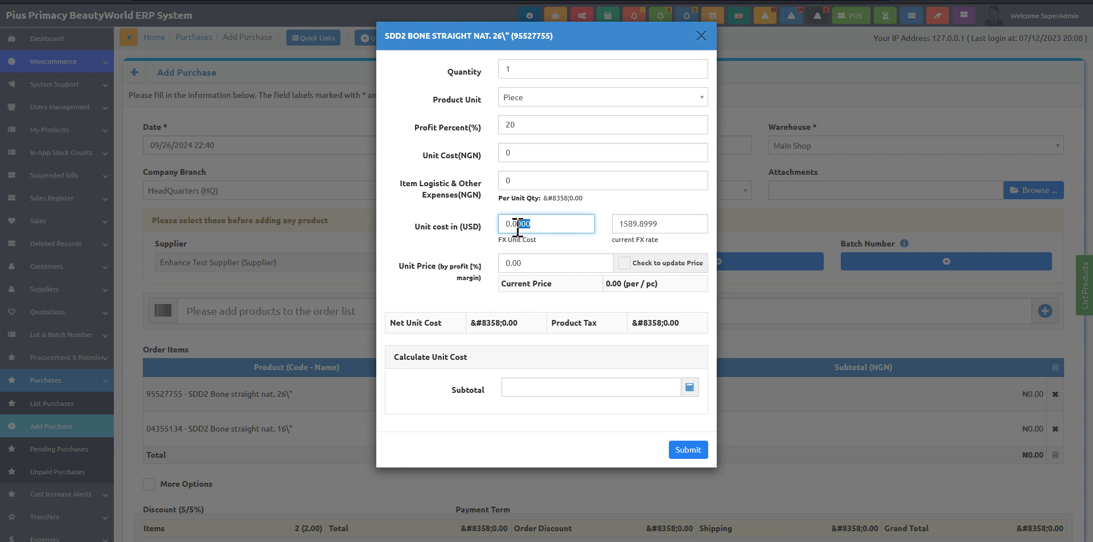
click(532, 220)
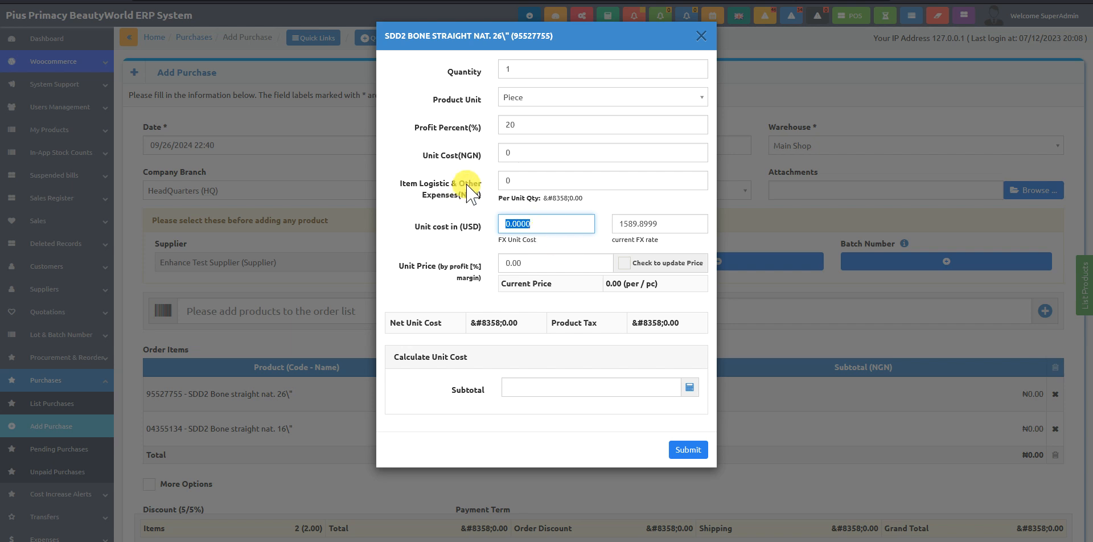
click(525, 182)
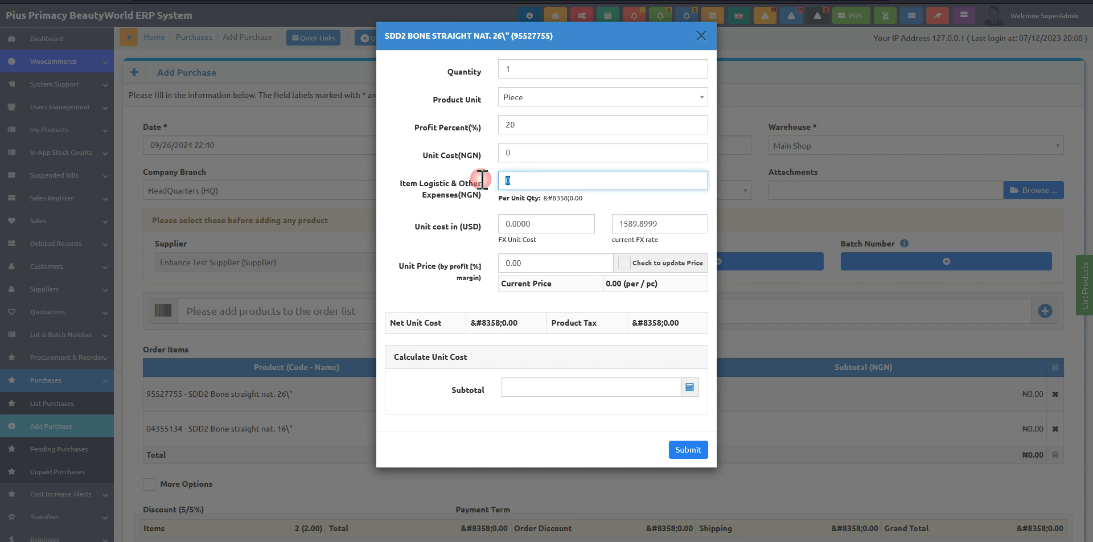
click(683, 228)
text(1600)
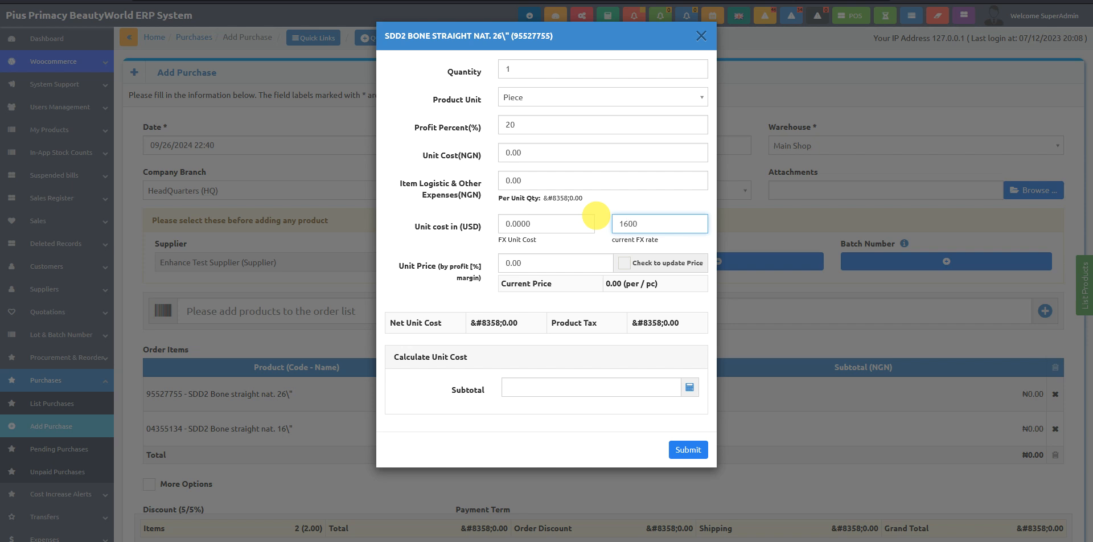
Step: Set the item's FX unit cost to 16 USD and review its profit percent and unit cost in NGN
drag(541, 223, 483, 224)
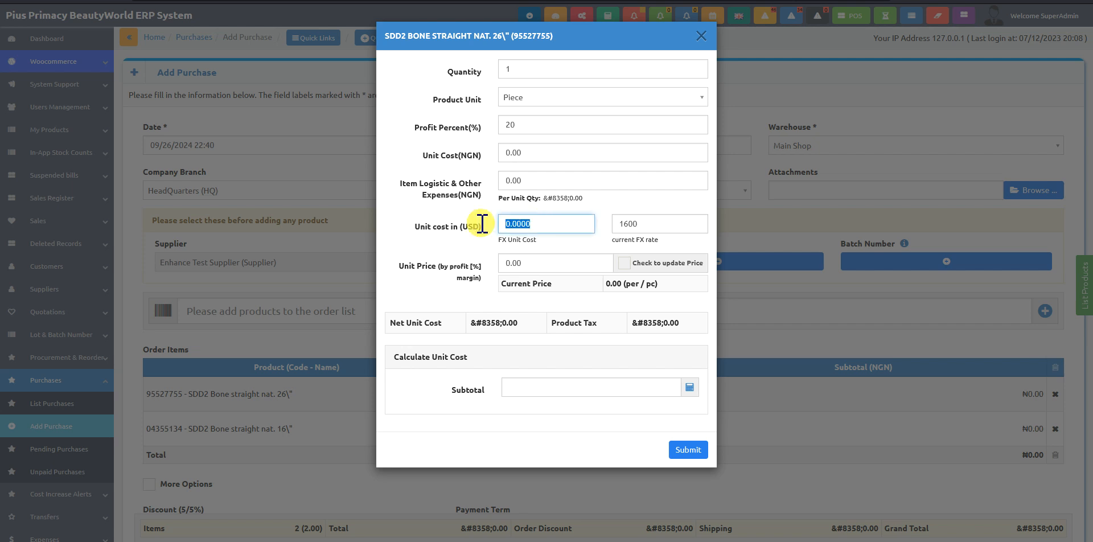
text(16)
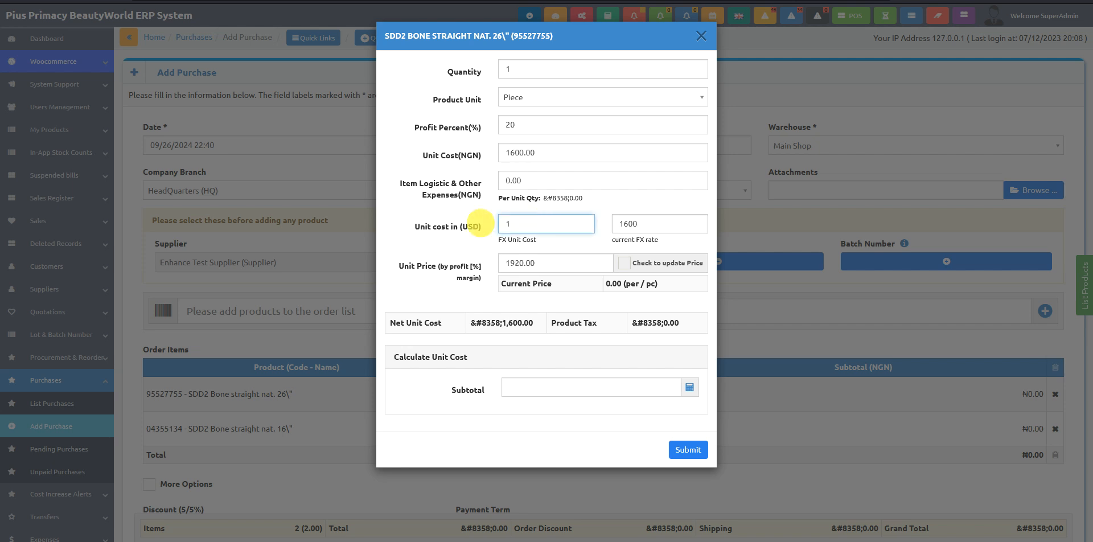
click(442, 238)
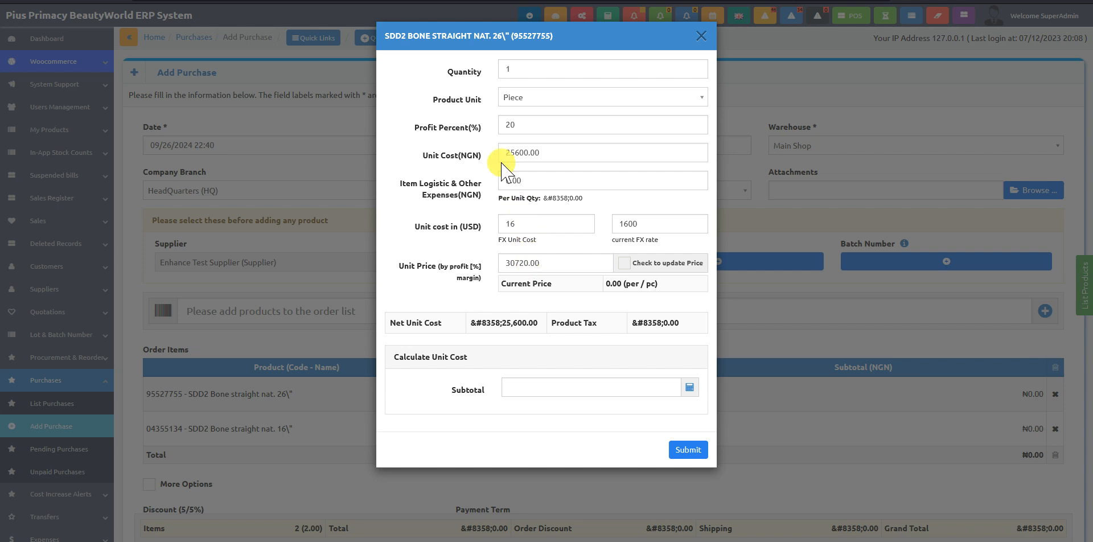
drag(419, 128, 470, 127)
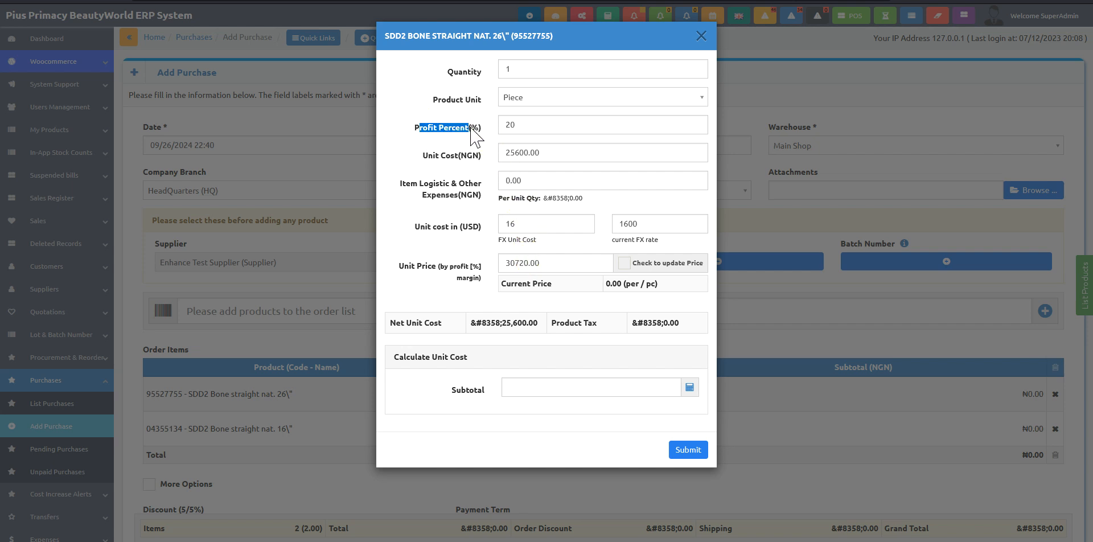
click(506, 152)
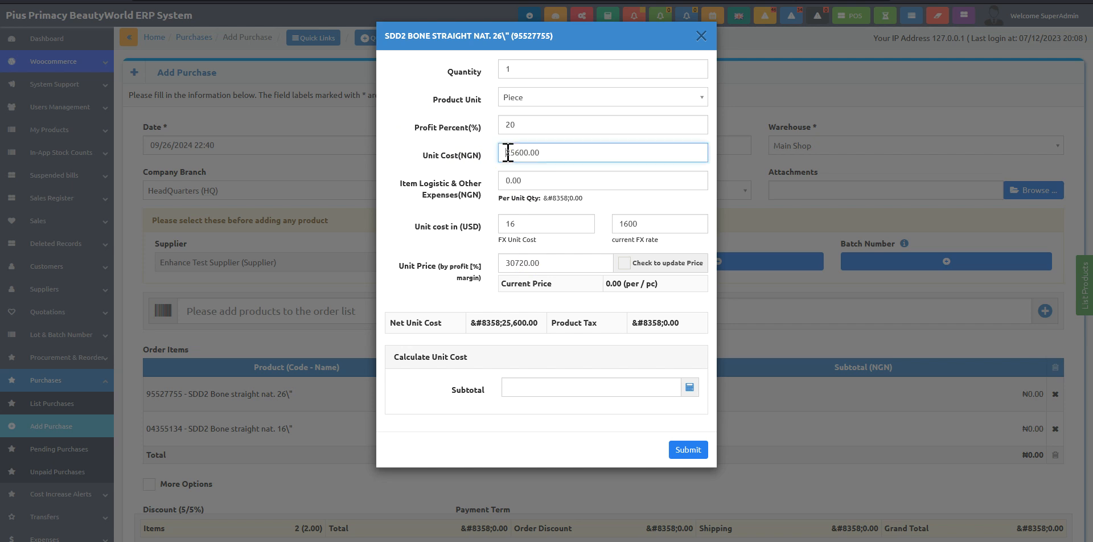
drag(516, 153, 531, 153)
drag(530, 153, 540, 152)
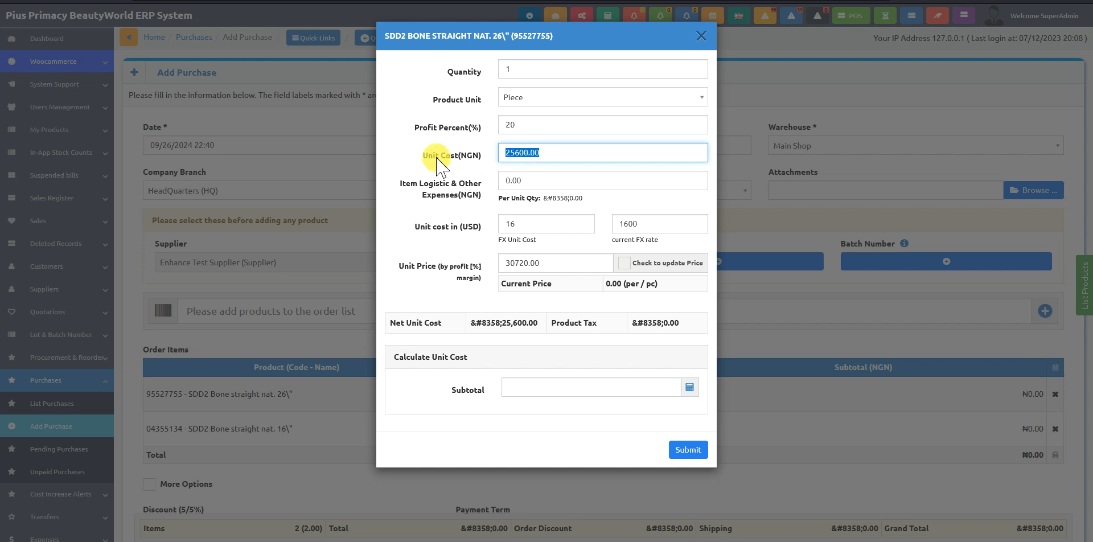
double_click(517, 225)
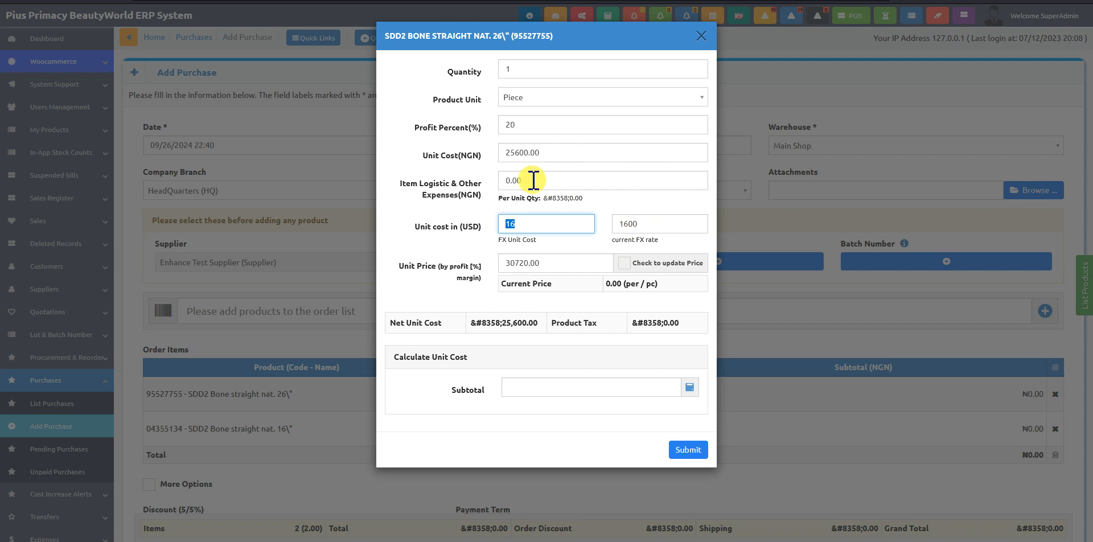
Step: Set the item's logistic and other expenses to 5000 NGN and check the per-unit quantity amount
double_click(502, 180)
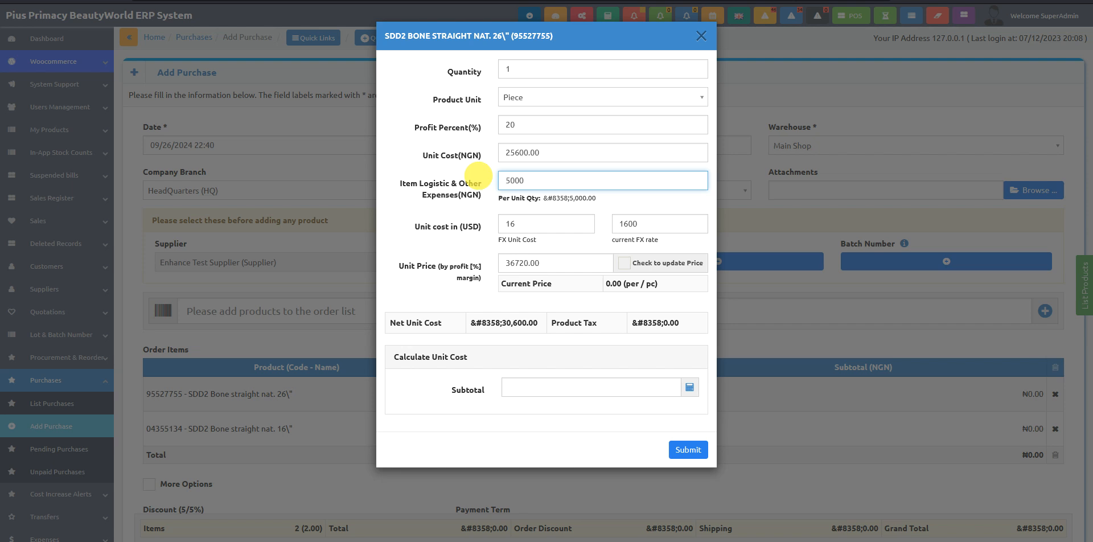
click(455, 210)
drag(544, 197, 563, 196)
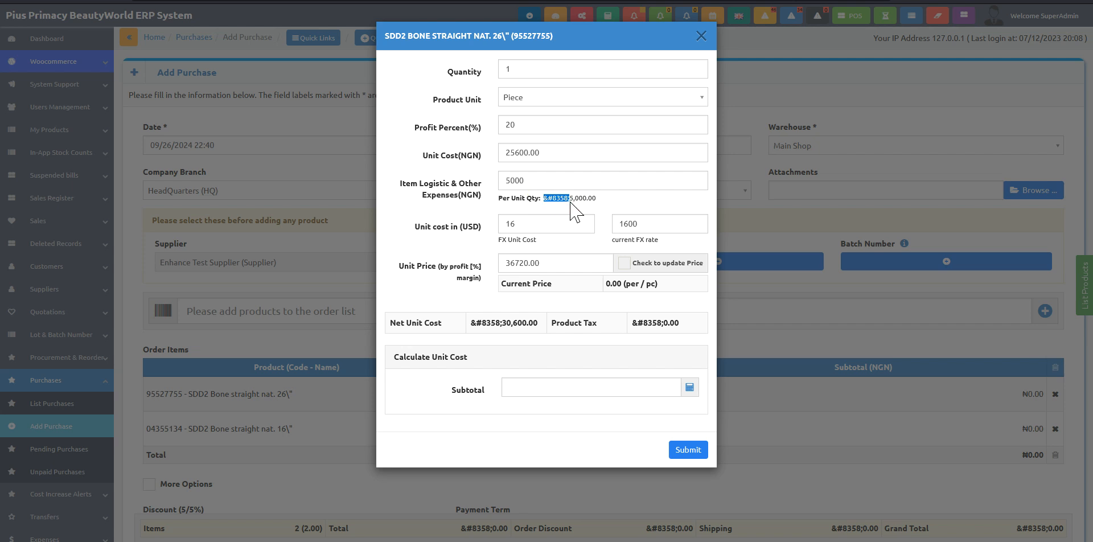
drag(567, 201, 550, 197)
click(547, 197)
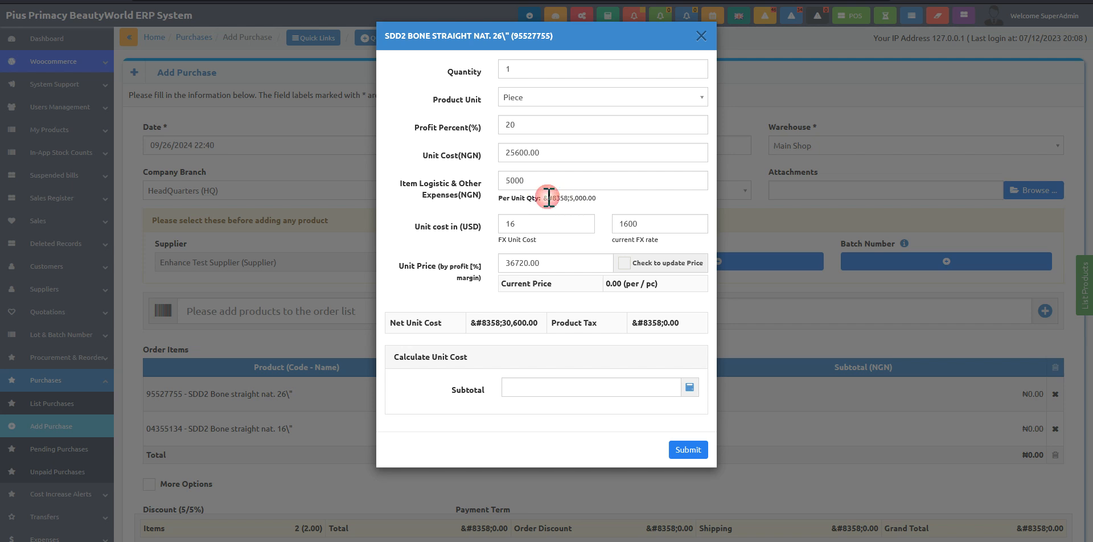
drag(572, 200, 544, 199)
double_click(570, 199)
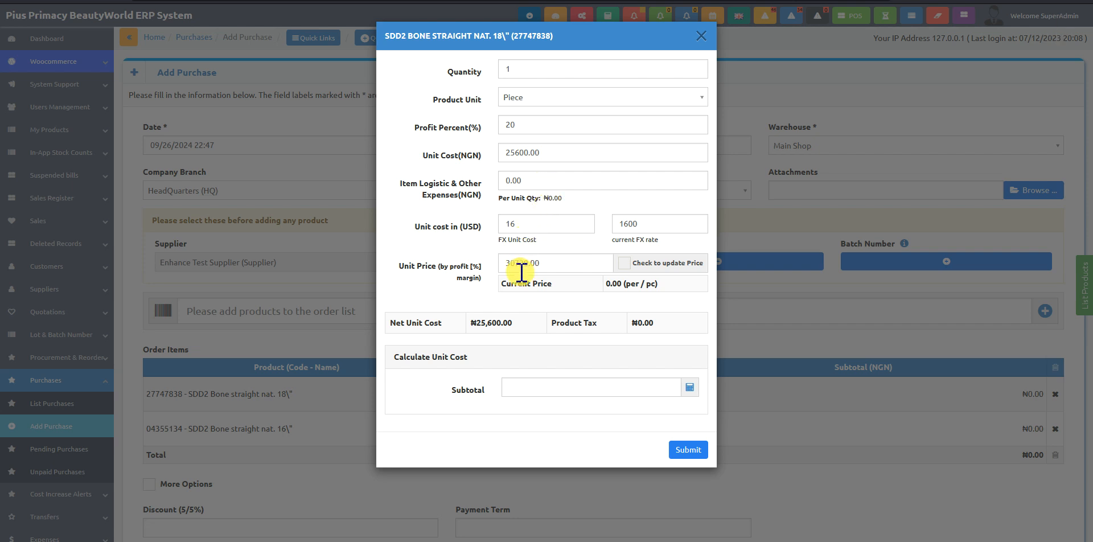
Step: Review the 18\" item's FX unit cost, NGN unit cost and unit price, and set its logistic and other expenses to 5000 NGN
drag(520, 226, 490, 226)
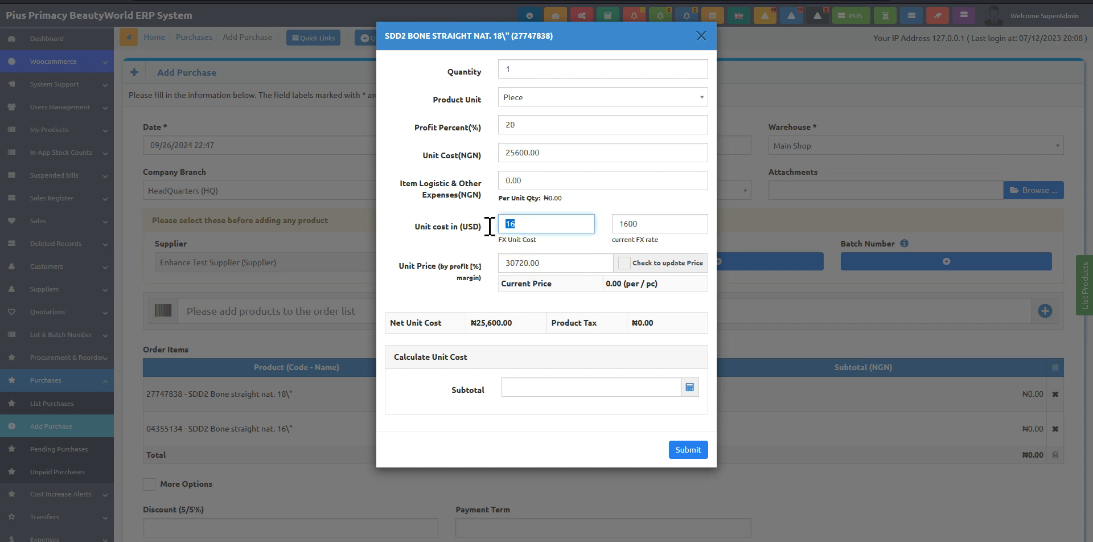
drag(541, 152, 491, 152)
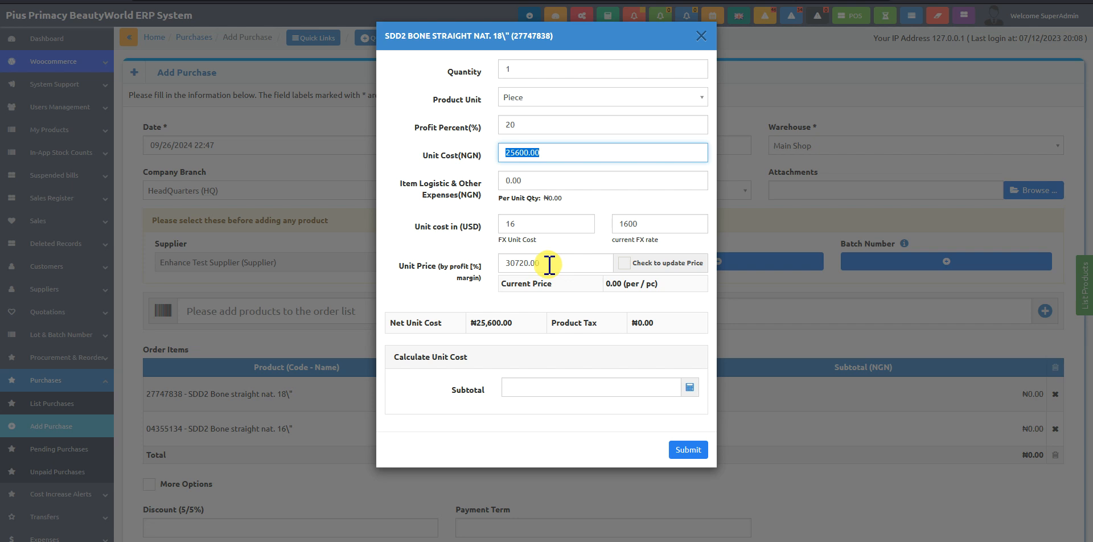
drag(552, 263, 484, 260)
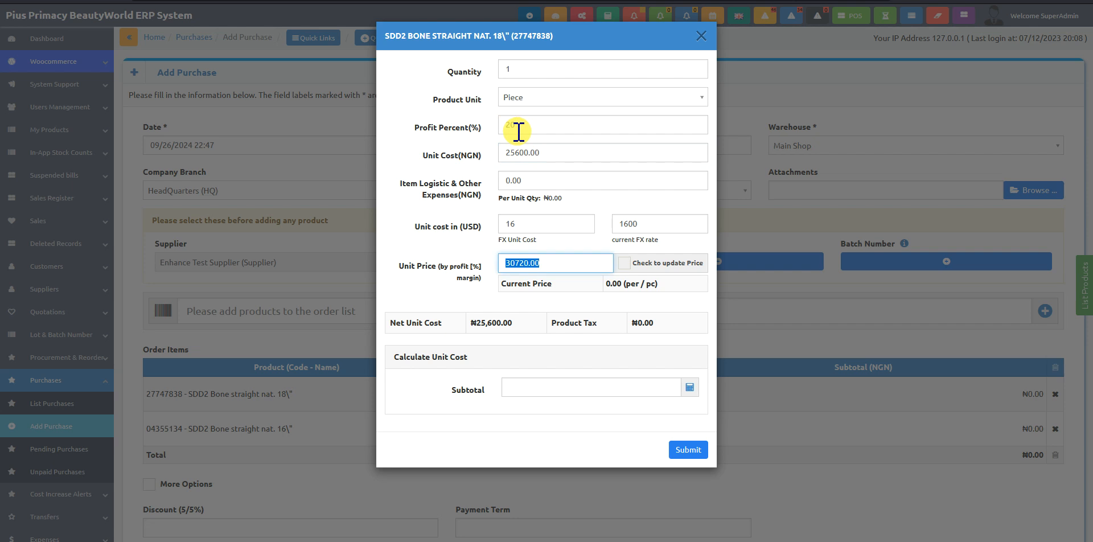
drag(530, 183, 480, 180)
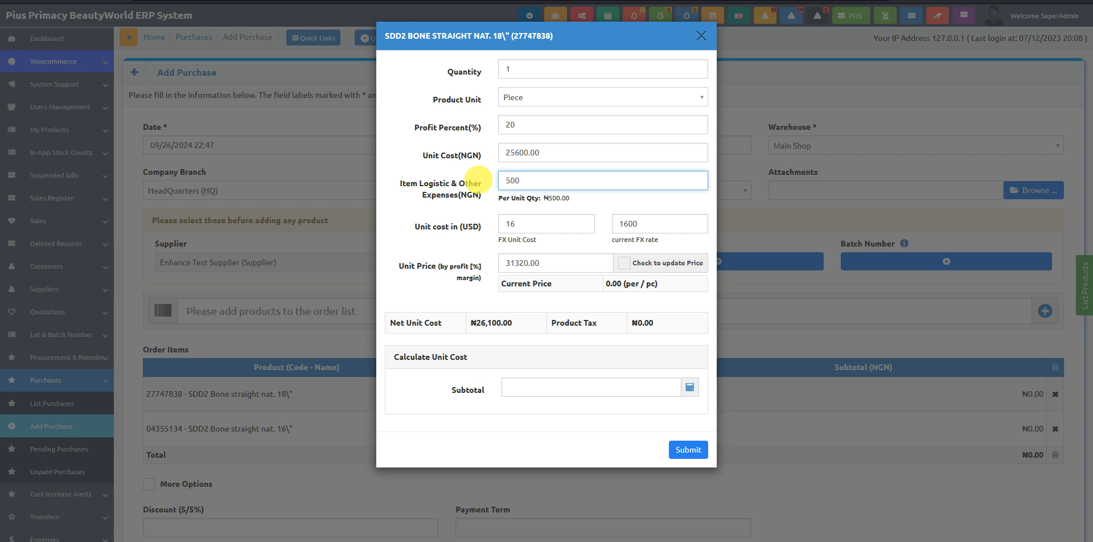
click(480, 213)
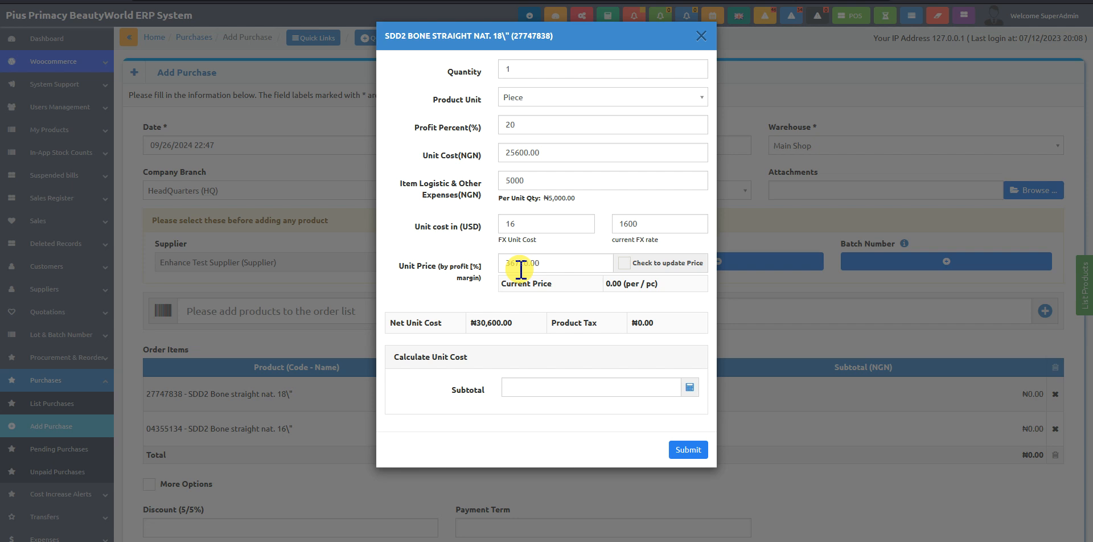
Step: Enable the price update for SDD2 Bone straight nat. 18\" (27747838) and submit the item's changes
drag(511, 284, 618, 287)
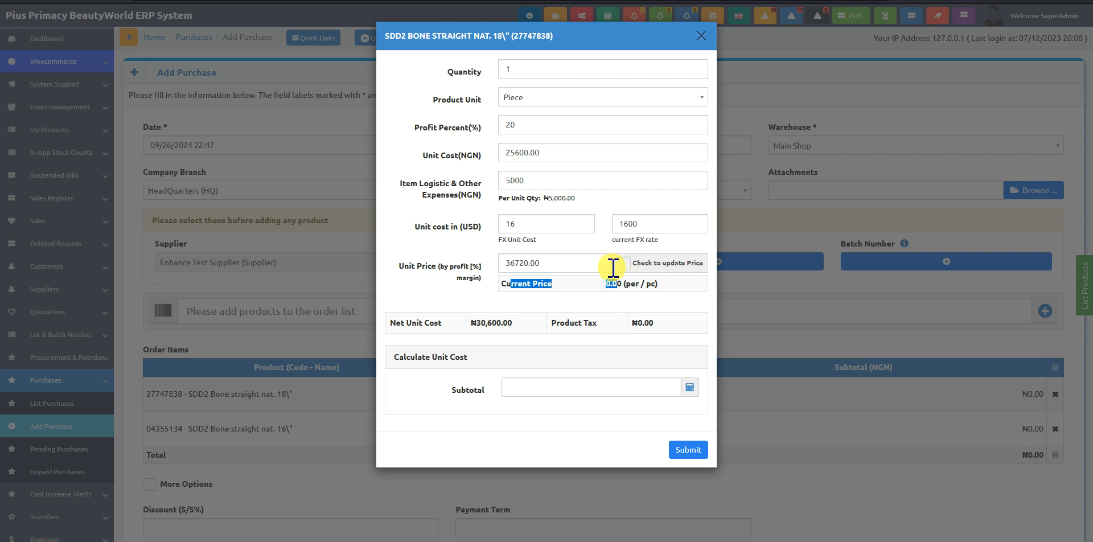
click(624, 262)
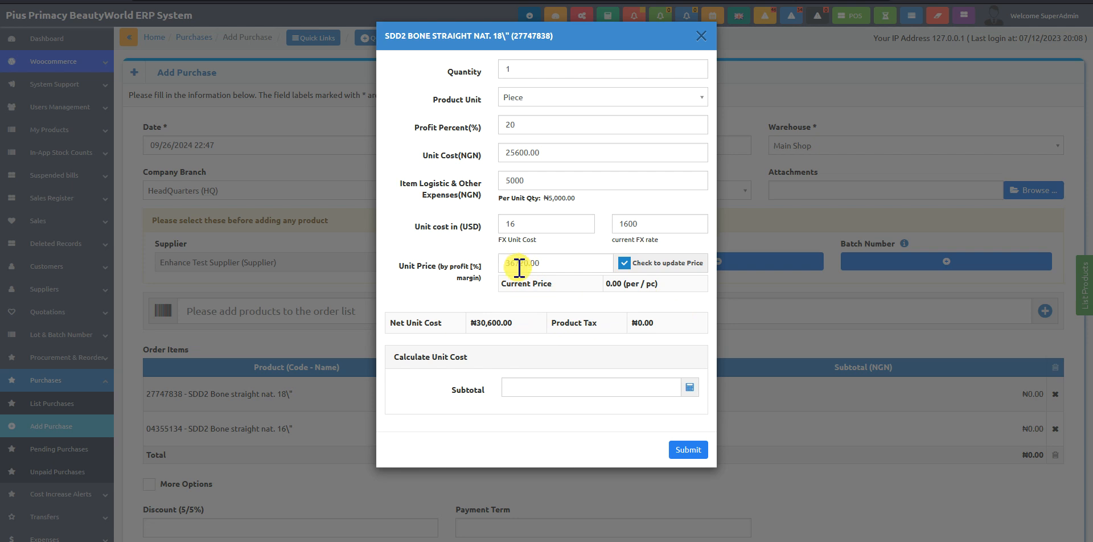
click(675, 450)
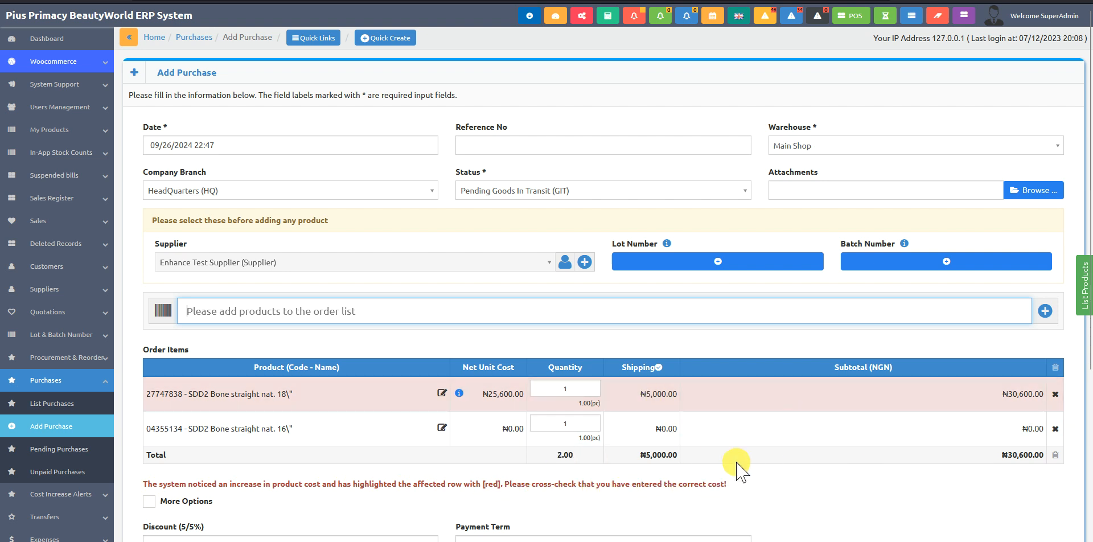
Step: Open order item SDD2 Bone straight nat. 16\" (04355134) for editing and set its FX rate to 1500 and FX unit cost to 20 USD
click(442, 427)
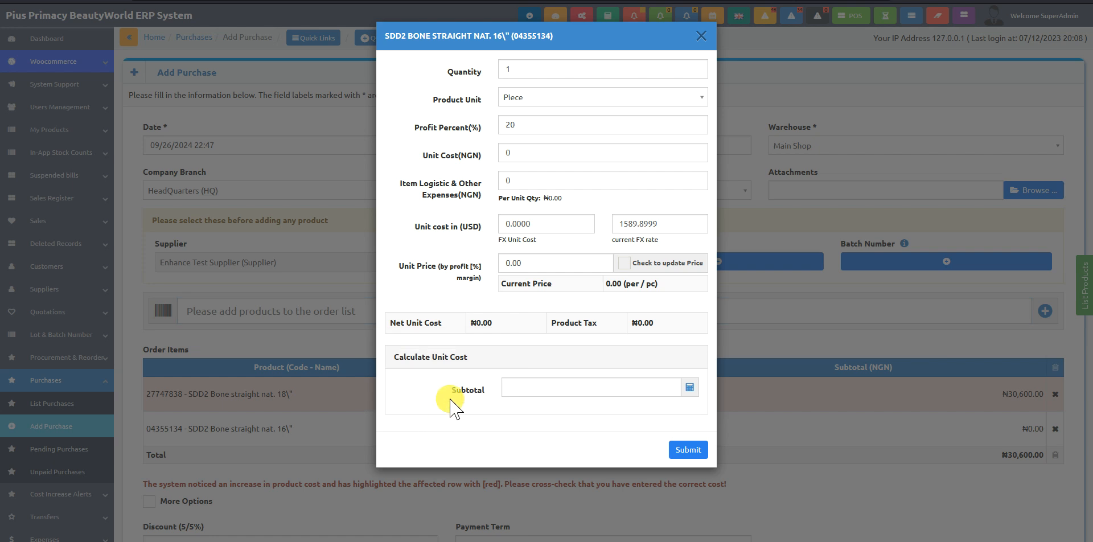
click(663, 224)
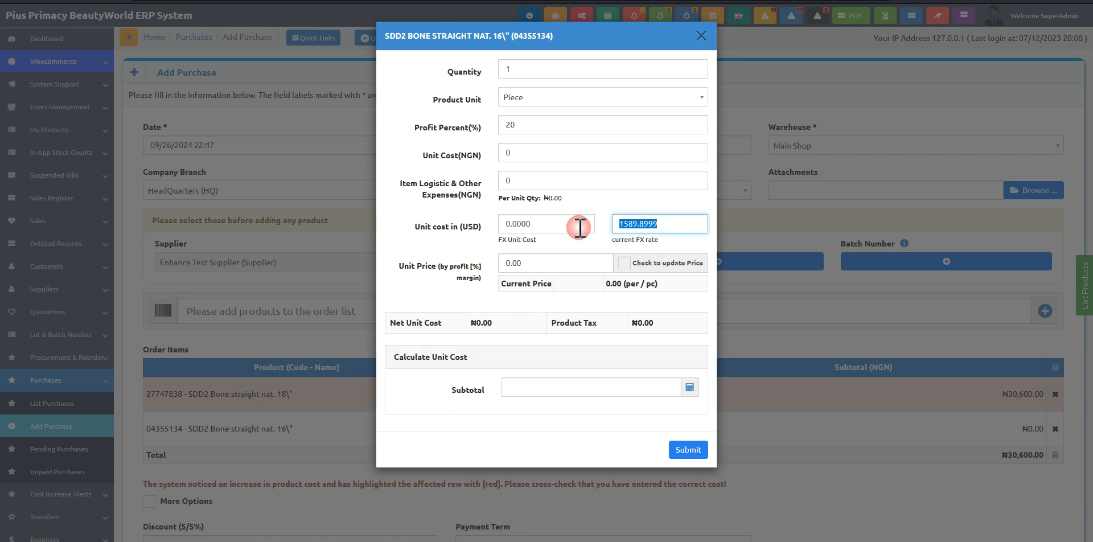
text(1500)
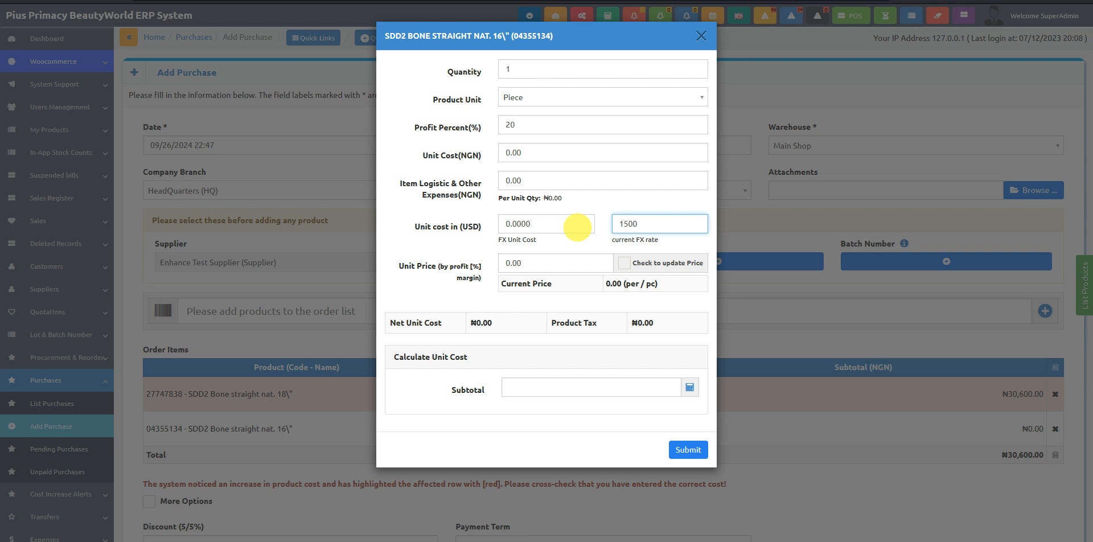
drag(529, 226, 485, 221)
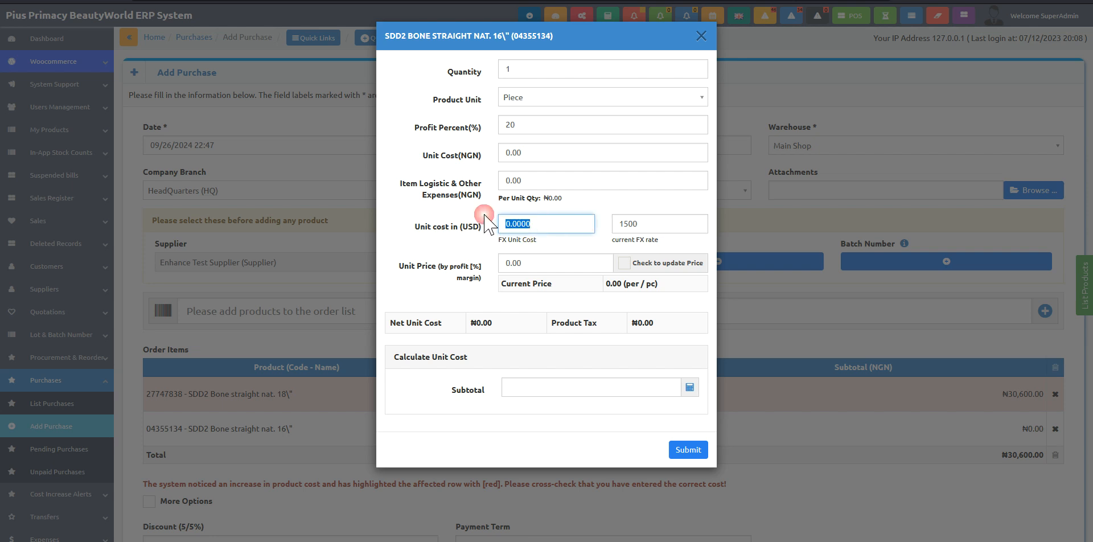
text(20)
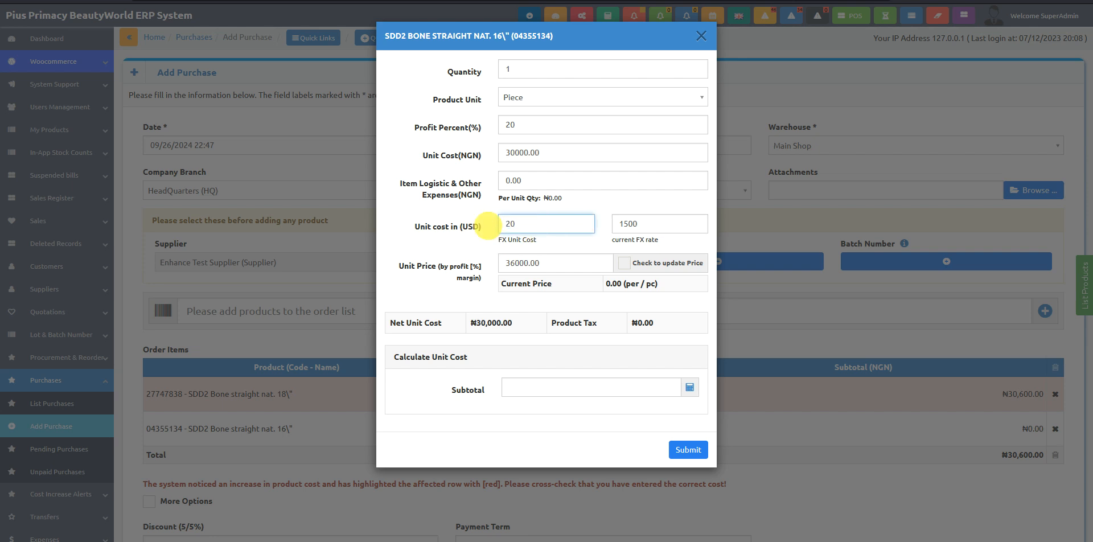
Step: Set the 16\" item's logistic and other expenses to 5000 NGN and enable its price update
drag(545, 181, 488, 179)
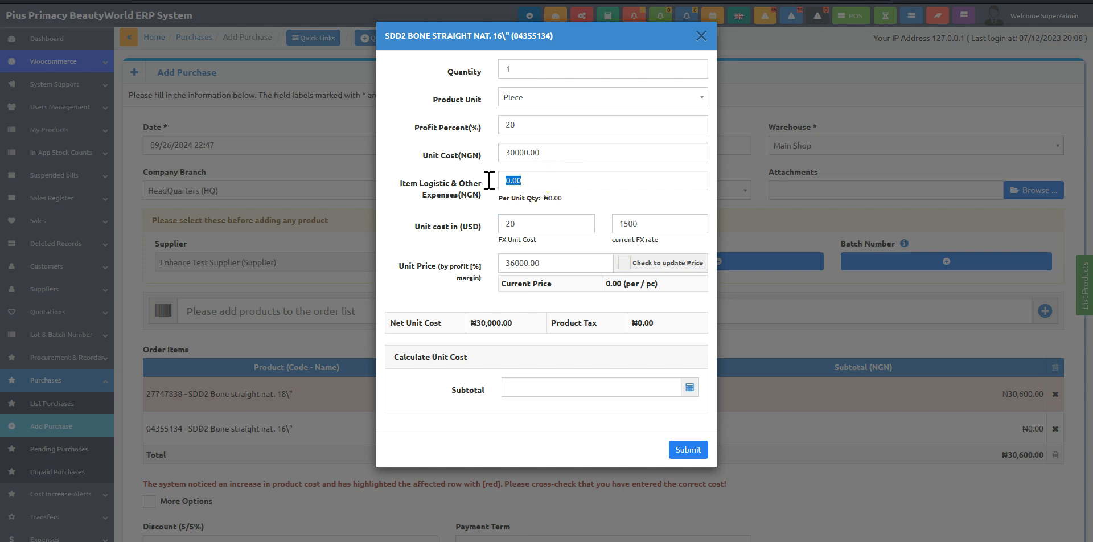
text(5000)
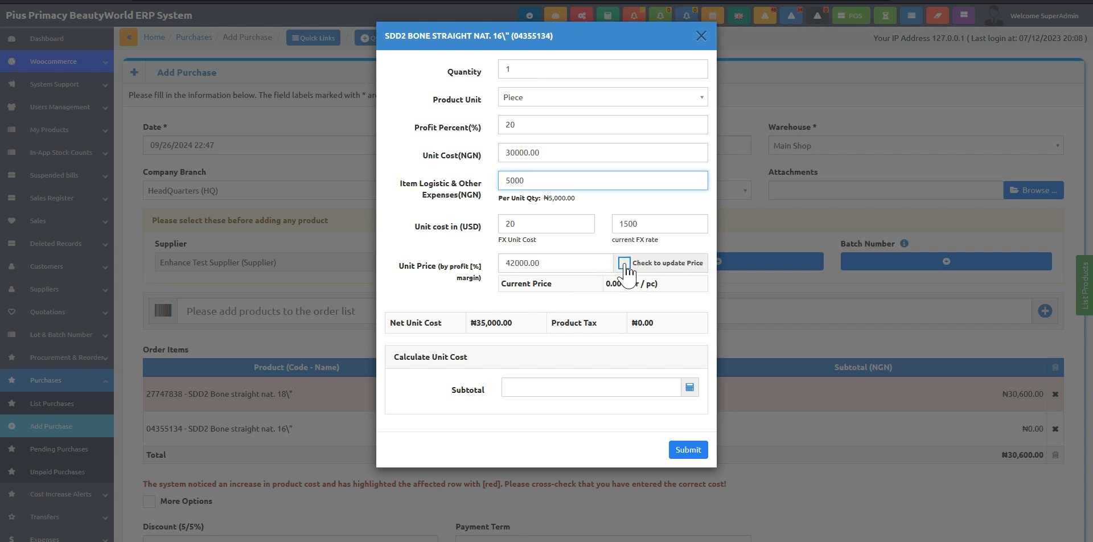
click(605, 301)
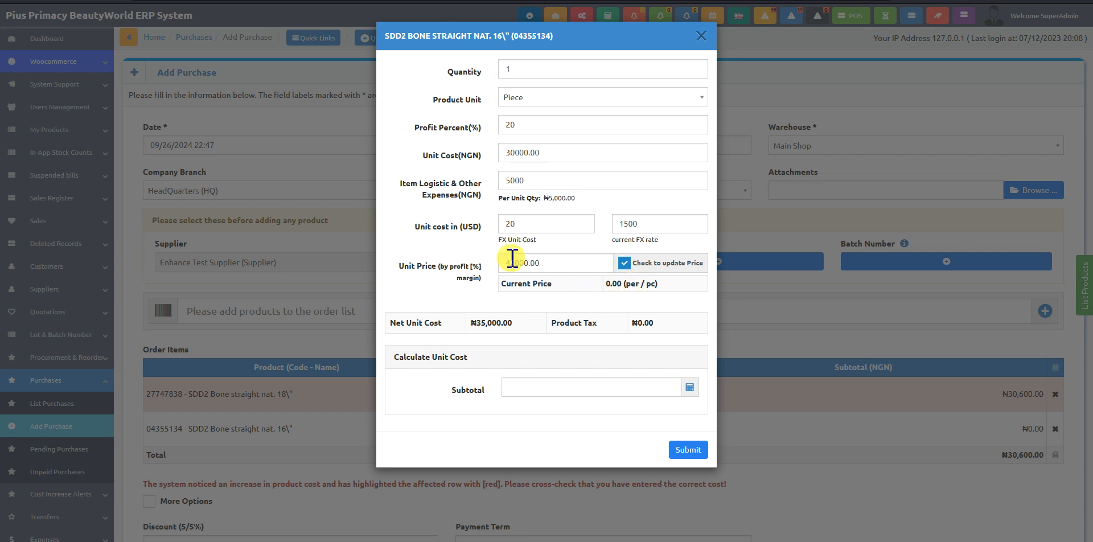
Step: Set the 16\" item's quantity to 100 and submit it, and set the 18\" item's quantity to 100 in the order items
double_click(534, 70)
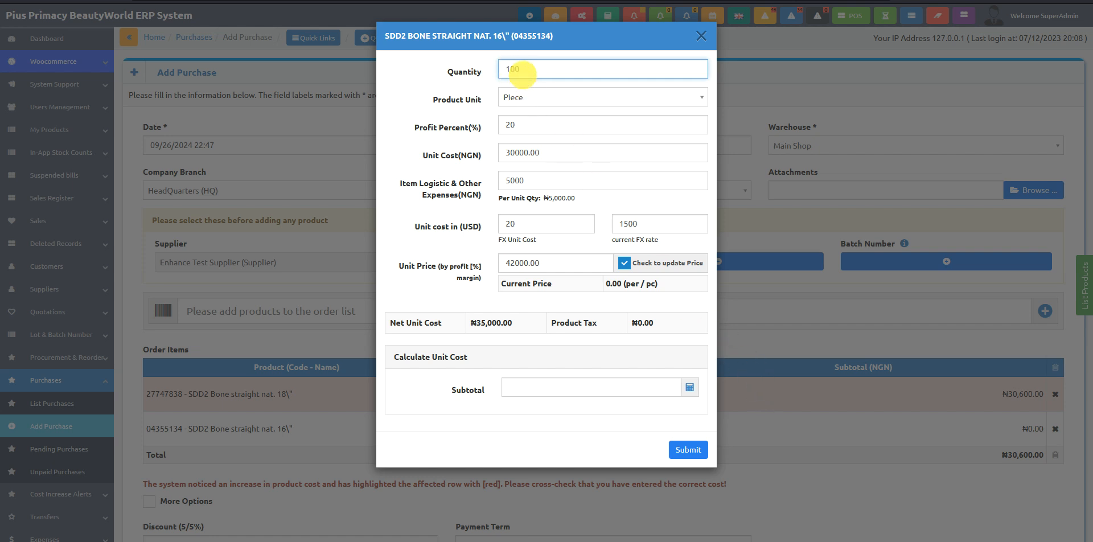
click(457, 266)
click(681, 449)
click(575, 394)
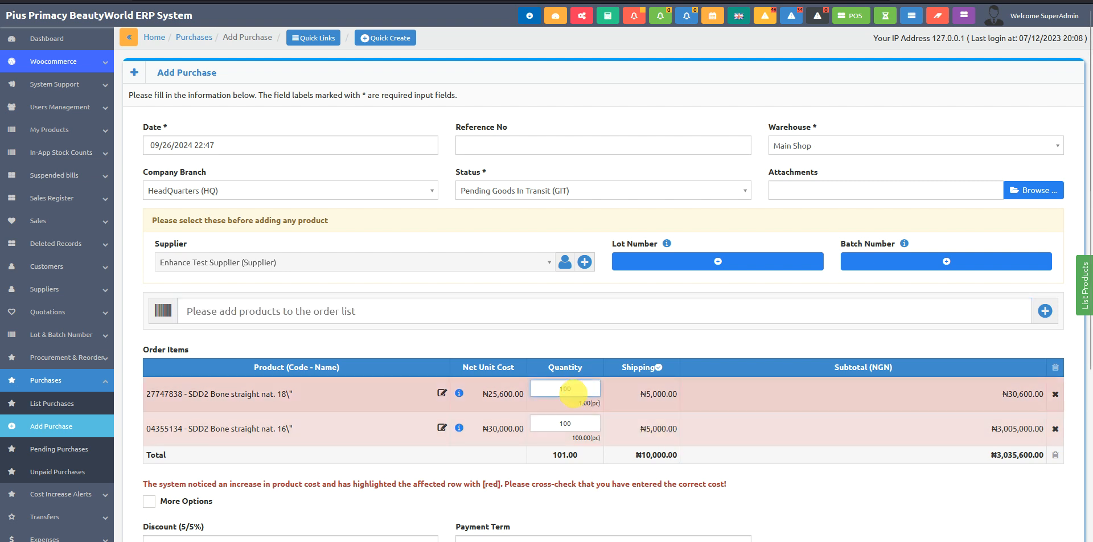
click(582, 342)
Step: Review the order items and totals, and submit the purchase
scroll(695, 419, down, 2)
scroll(695, 421, down, 2)
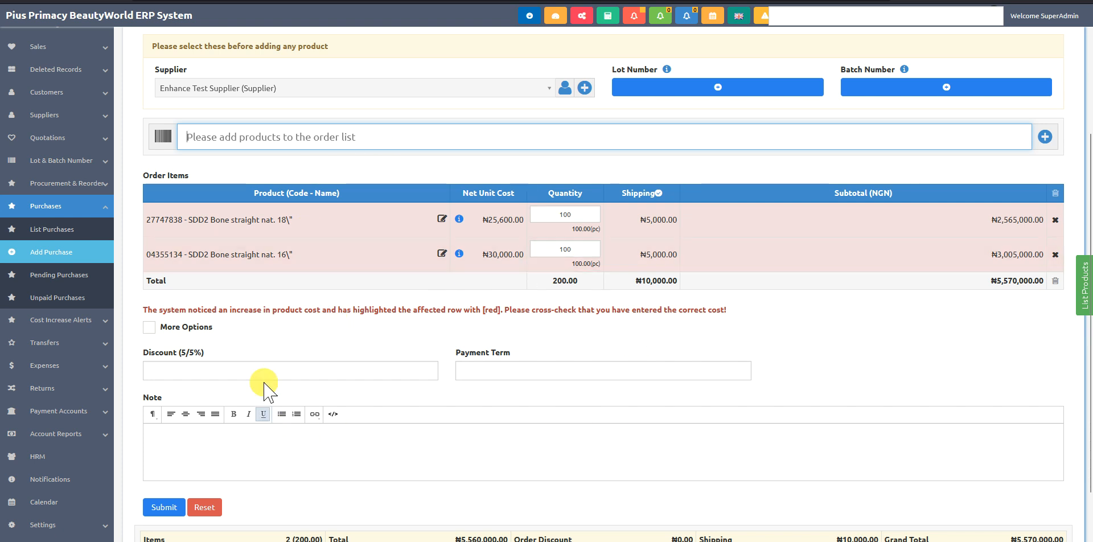
scroll(593, 340, up, 3)
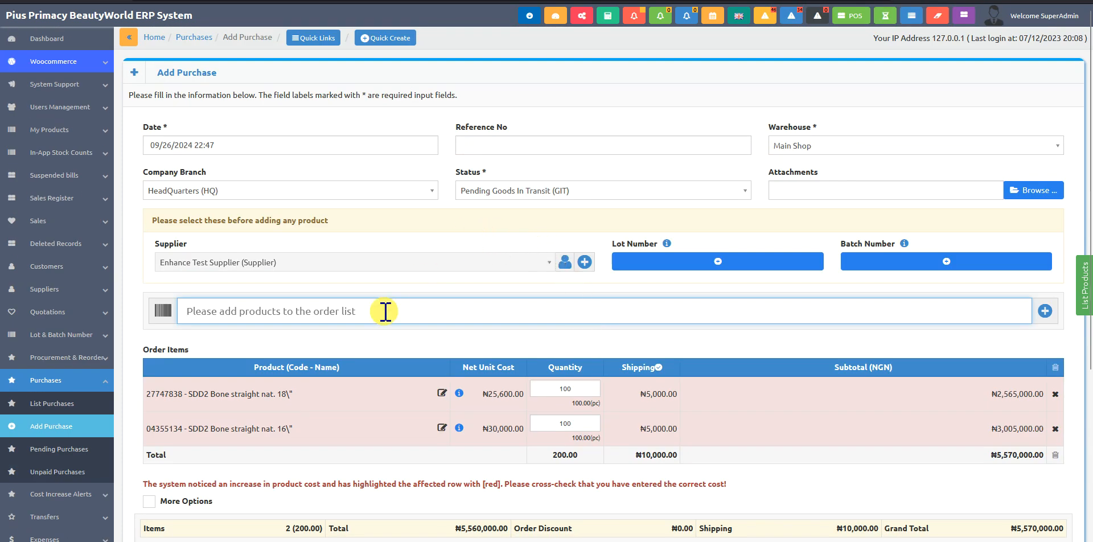
scroll(385, 311, down, 4)
click(155, 444)
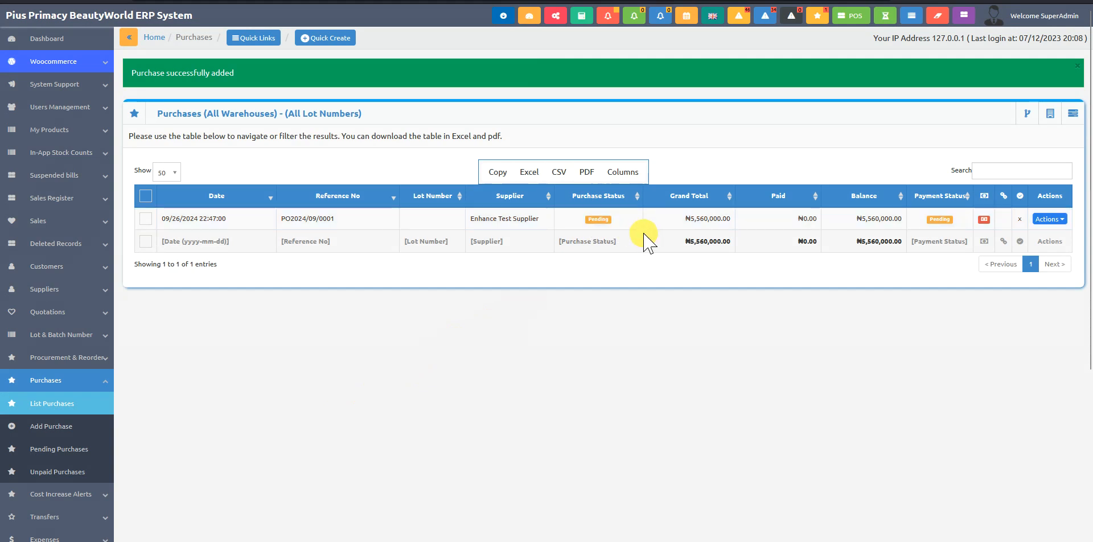
Step: Examine the status options available for the new pending purchase and close the status update without changes
click(599, 220)
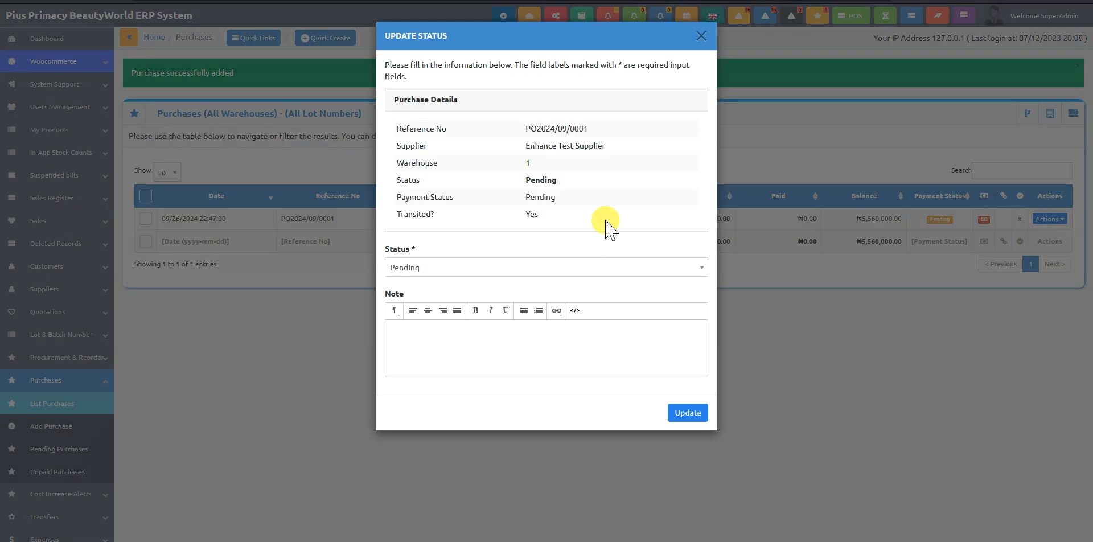
click(560, 268)
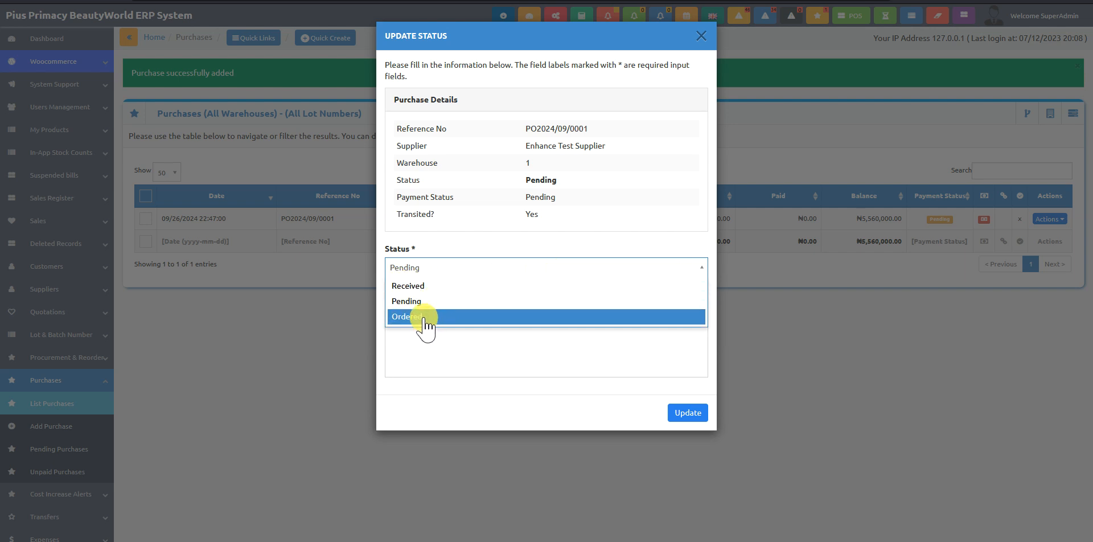
click(550, 244)
click(447, 269)
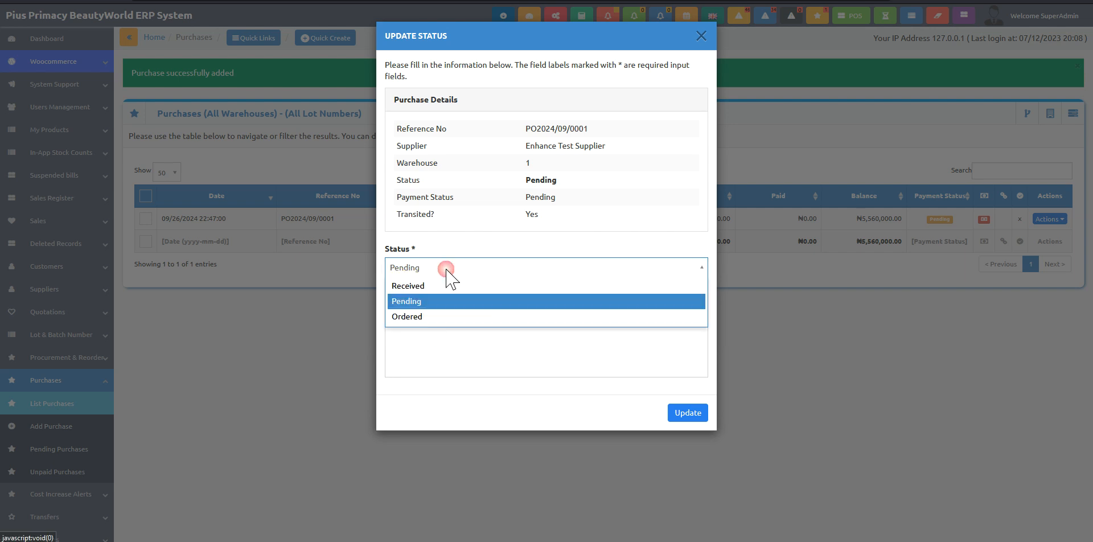
click(524, 248)
click(702, 38)
Step: View the new purchase's details and check the product list for its item 04355134, and close the details
click(344, 221)
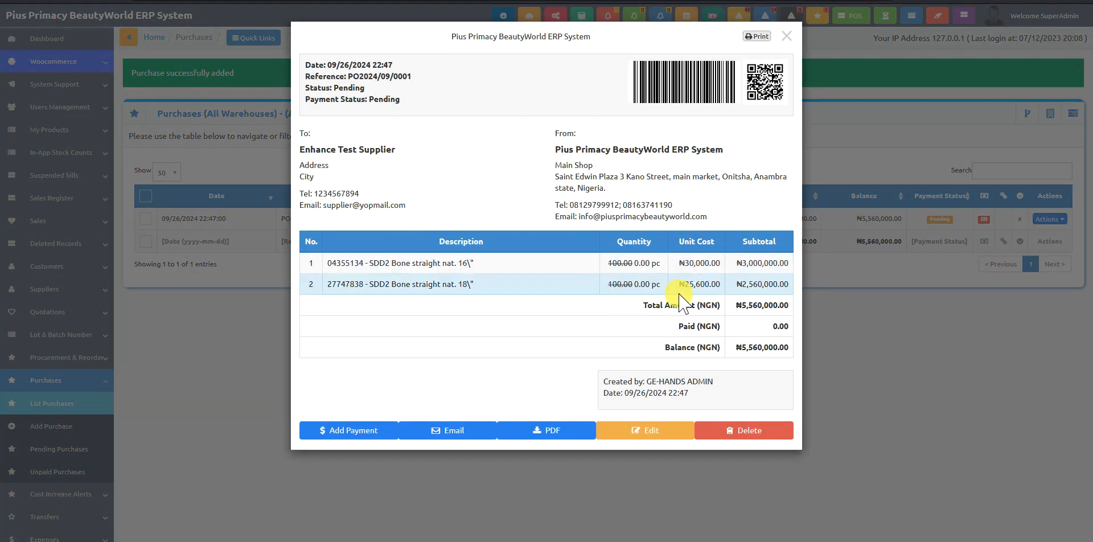
click(867, 323)
click(339, 226)
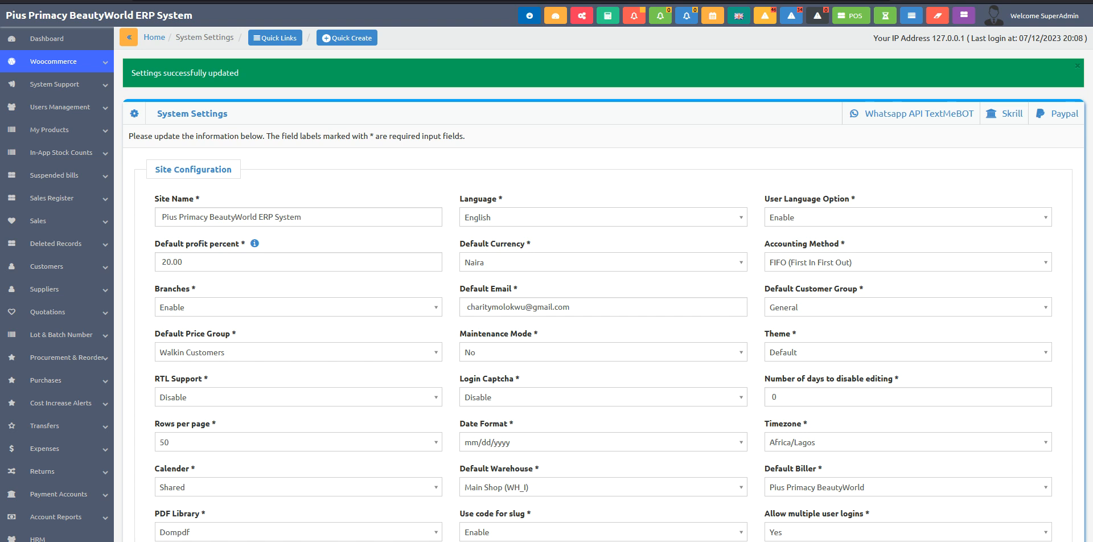
click(76, 131)
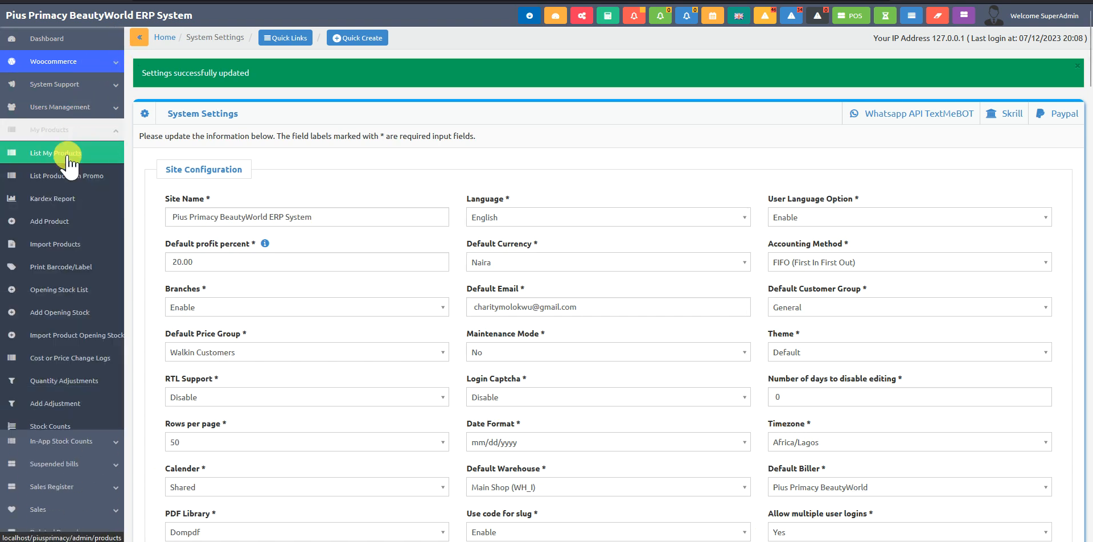
click(62, 155)
click(990, 135)
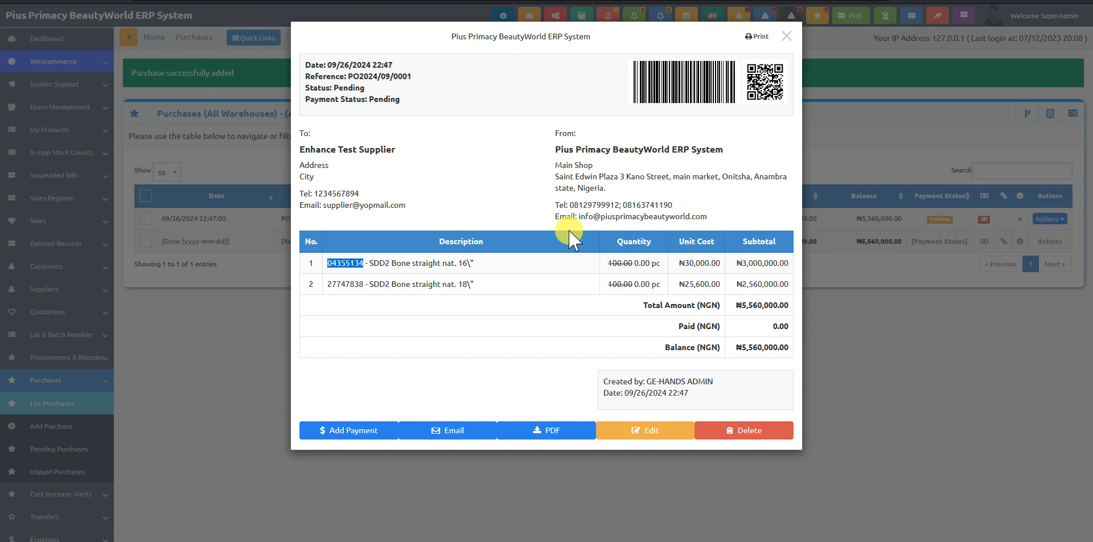
click(875, 376)
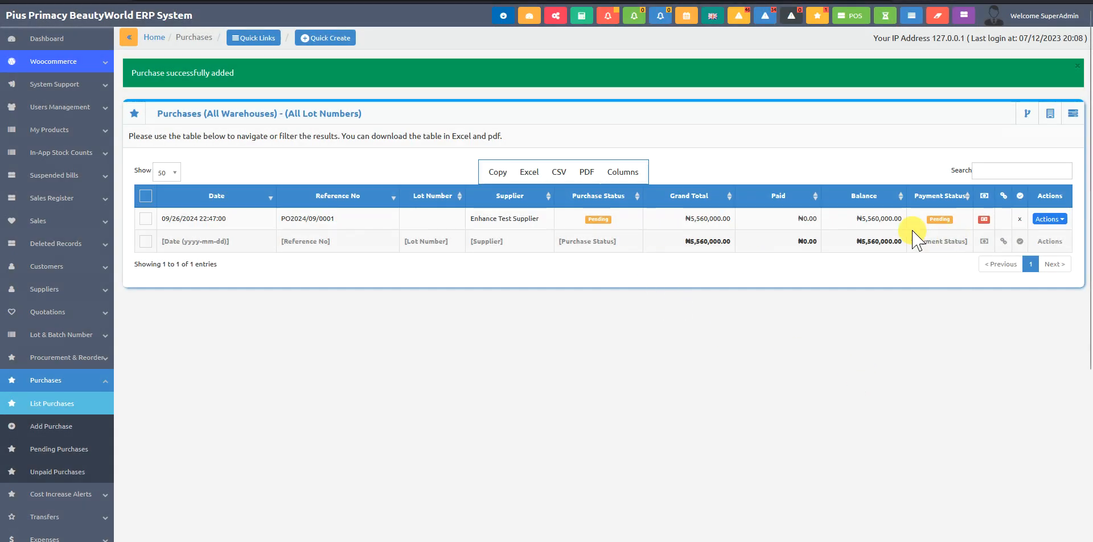
Step: Open the Enhance Test Supplier purchase for editing from the purchases list
click(1049, 219)
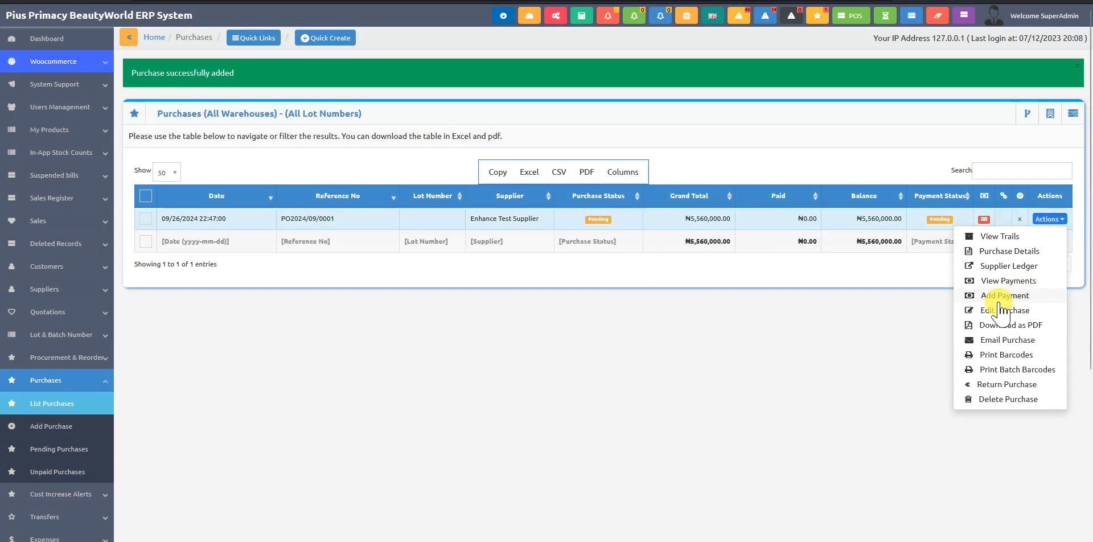
click(987, 317)
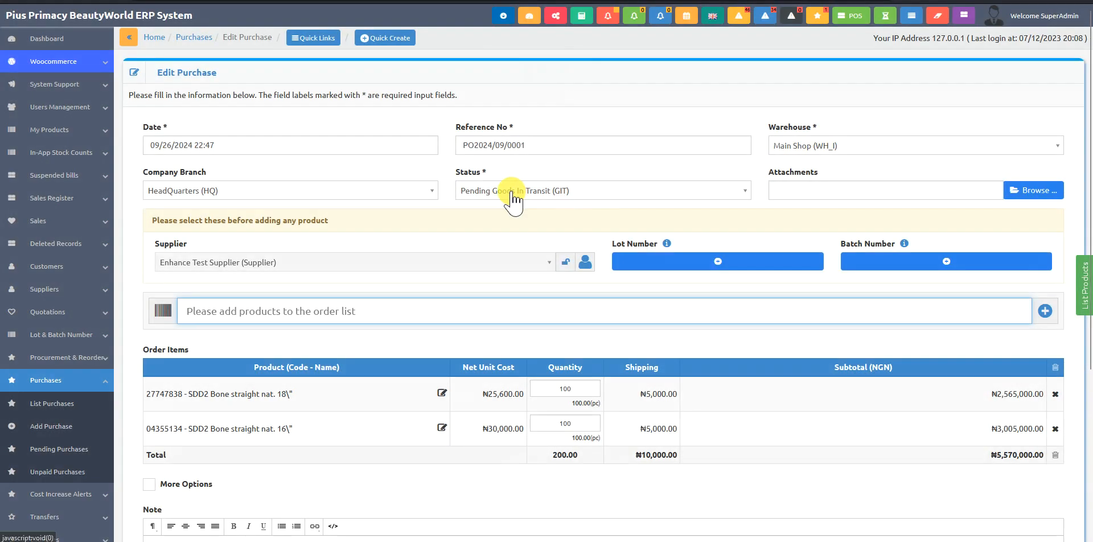
Step: Examine the status options in the purchase being edited, and return to the purchases list without saving
click(516, 191)
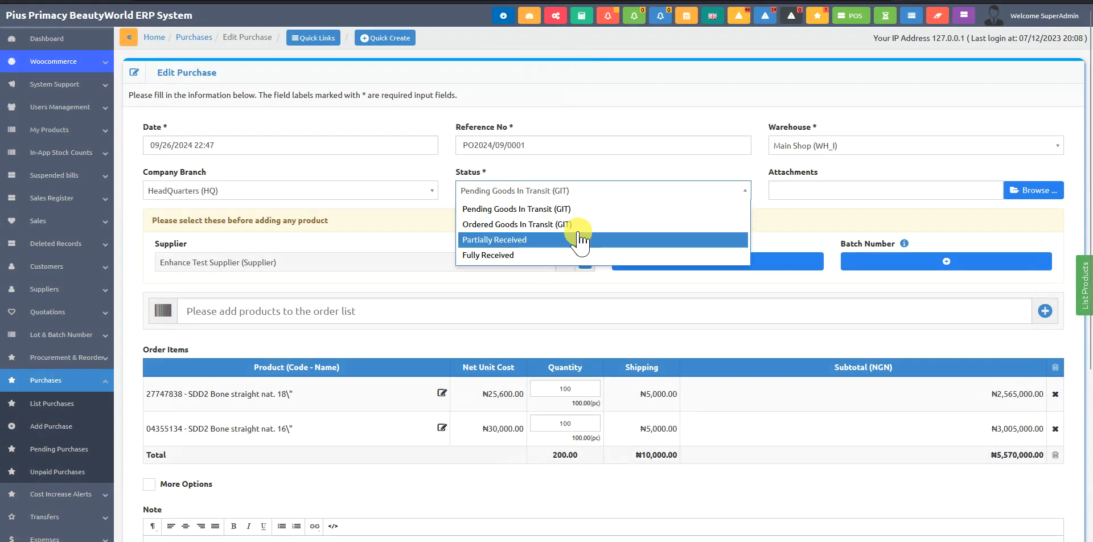
click(198, 41)
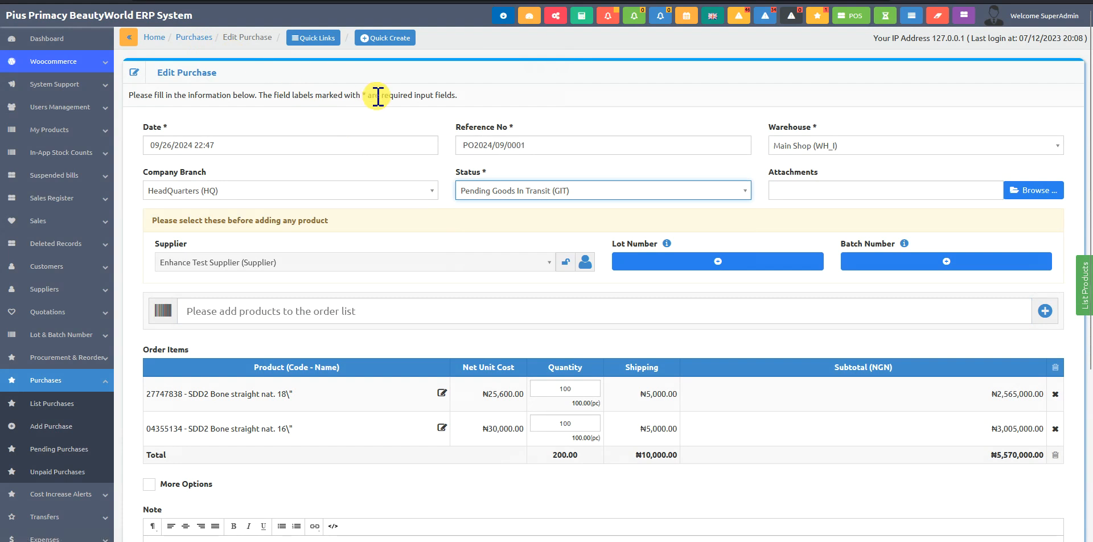
click(197, 38)
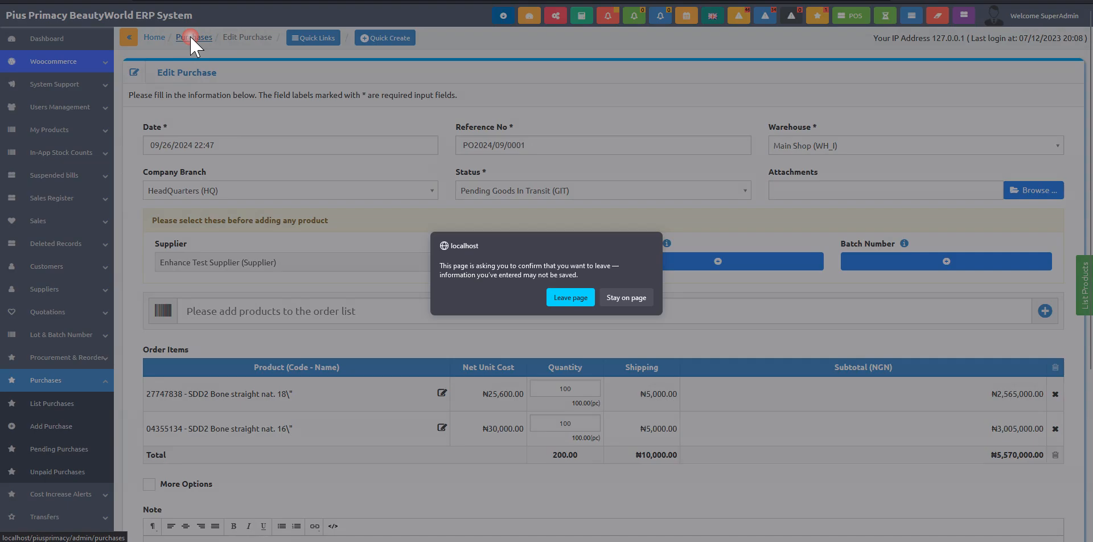
click(570, 297)
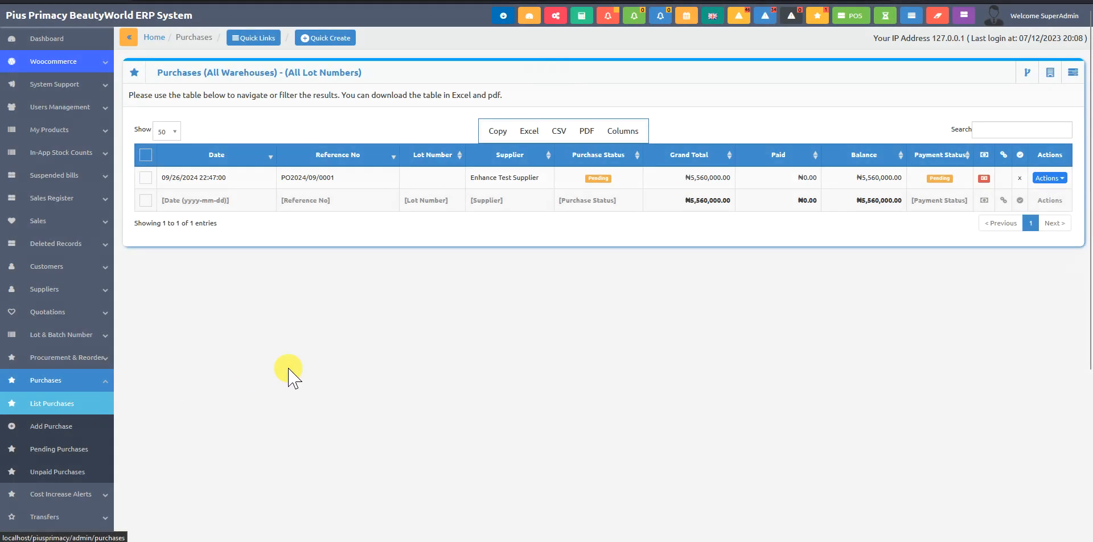
Step: Update the Enhance Test Supplier purchase's status to Received
click(597, 179)
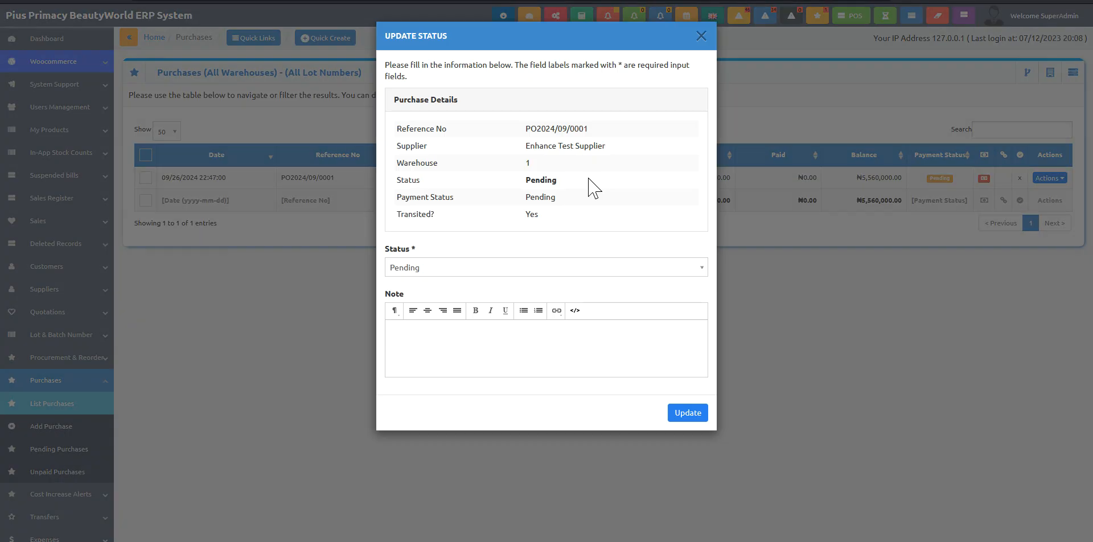
click(455, 272)
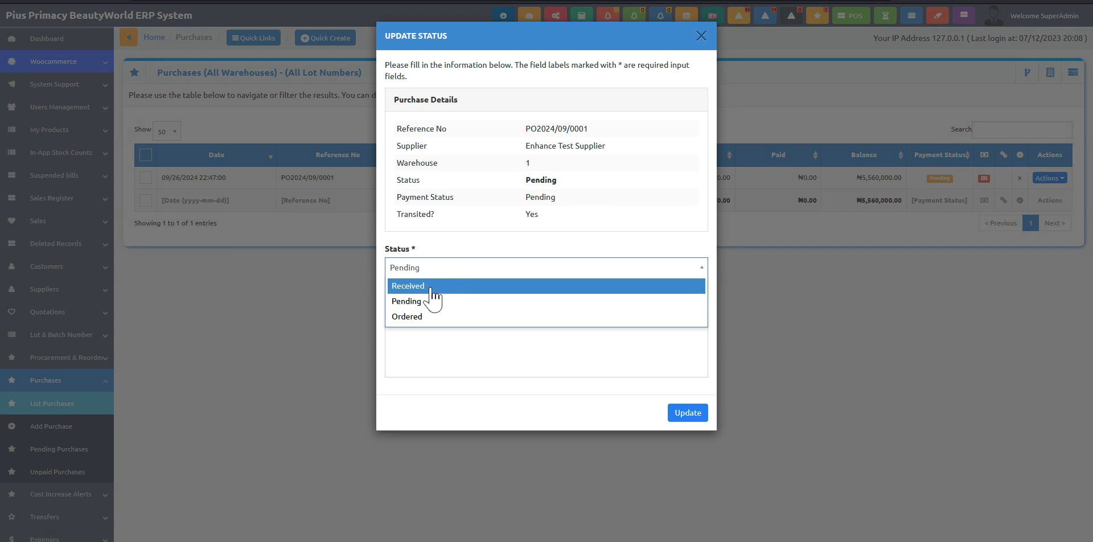
click(432, 286)
click(687, 414)
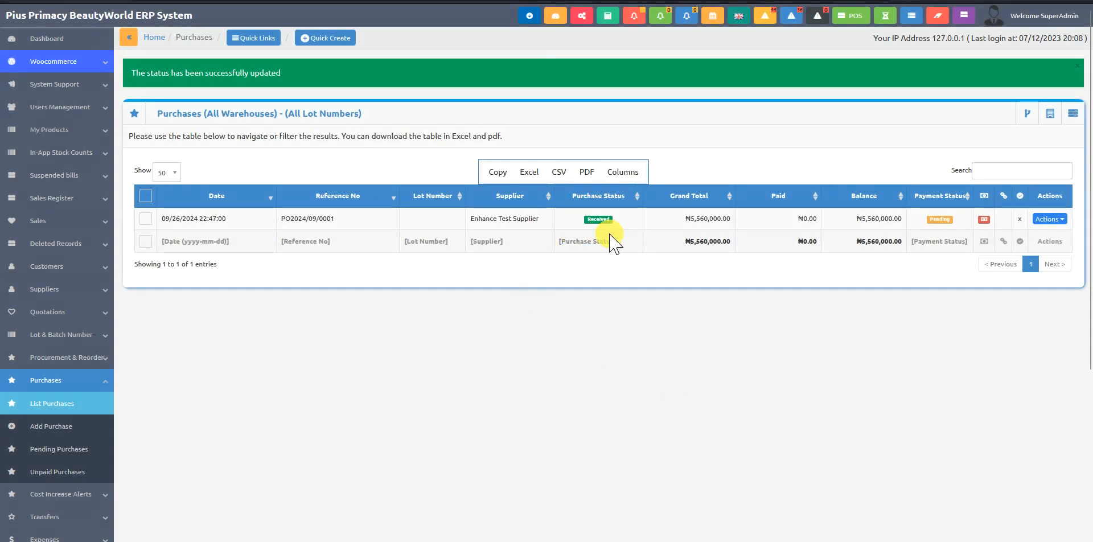
Step: View the received purchase's details and check the stock quantity of product 04355134 in the product list
click(357, 223)
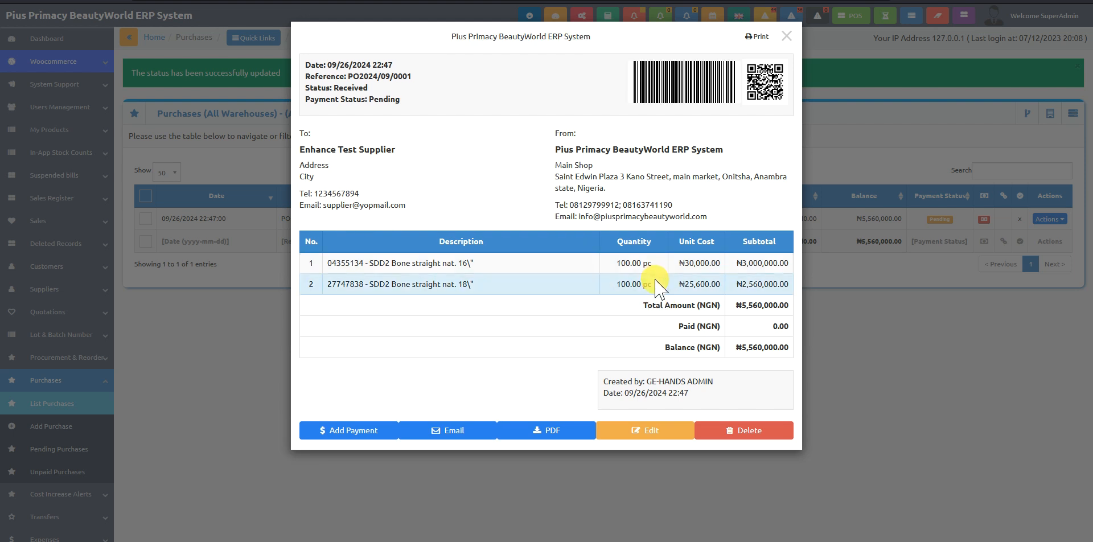
click(876, 309)
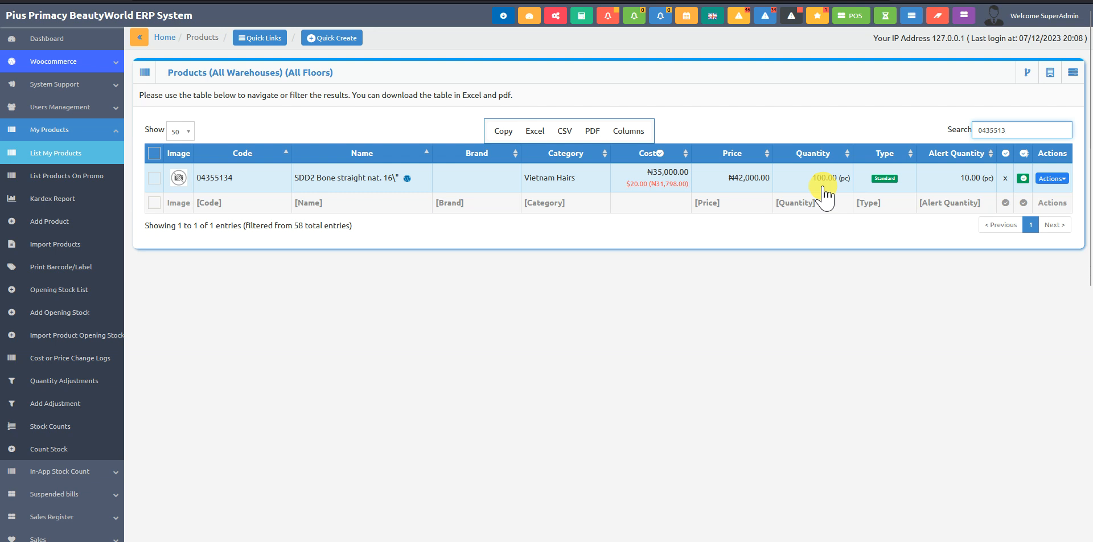
mouse_move(656, 189)
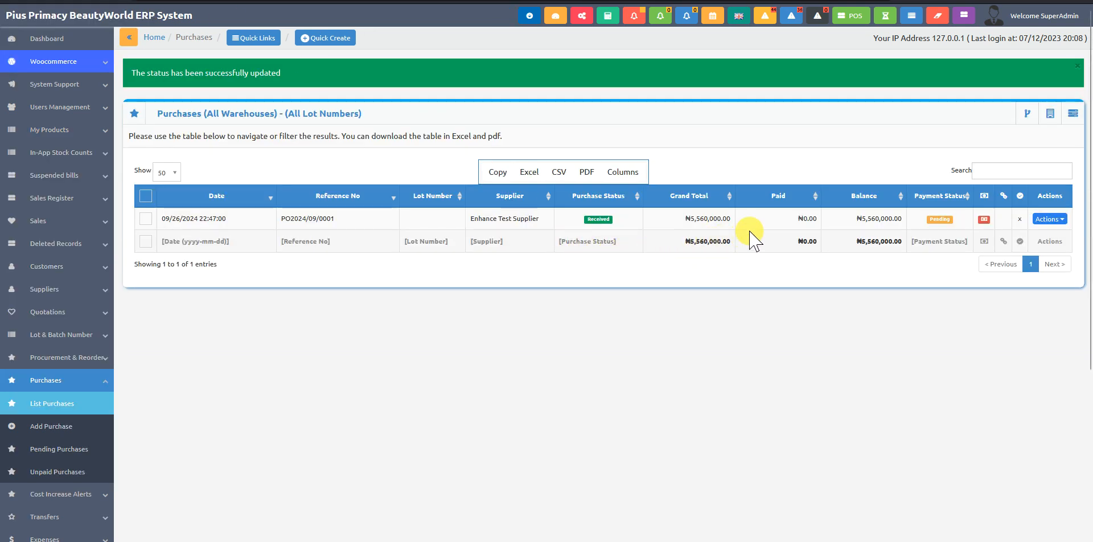
Step: Open the received purchase for editing, review its received quantities and totals, and return to the purchases list without saving
click(1049, 219)
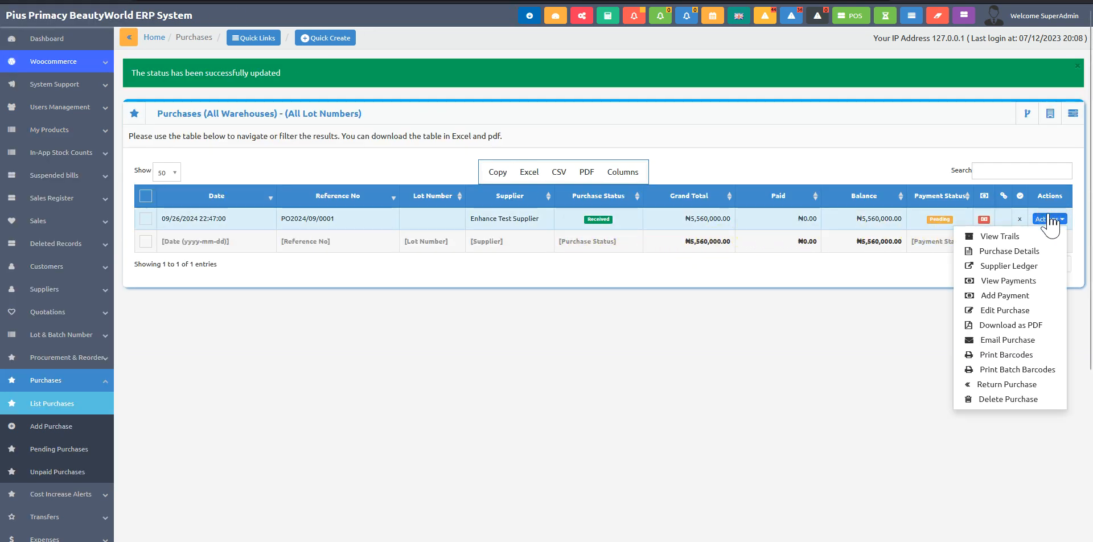
click(995, 310)
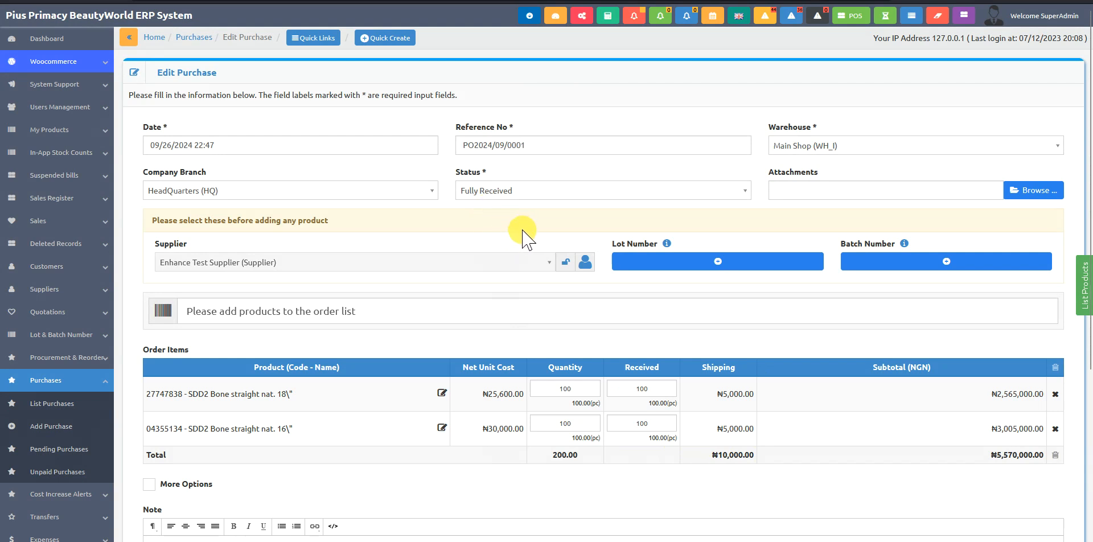
scroll(549, 439, down, 5)
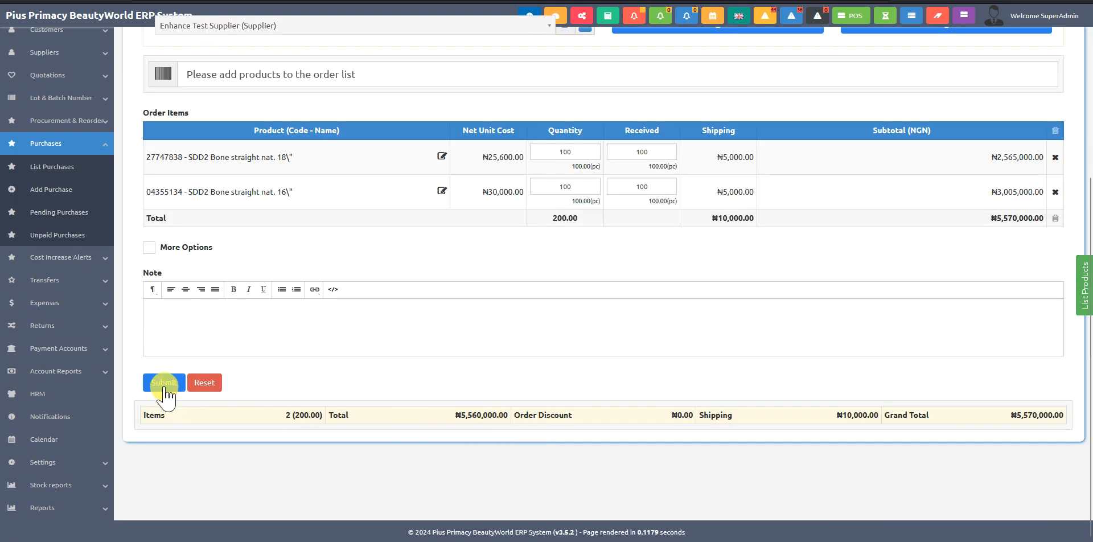
click(69, 173)
click(587, 310)
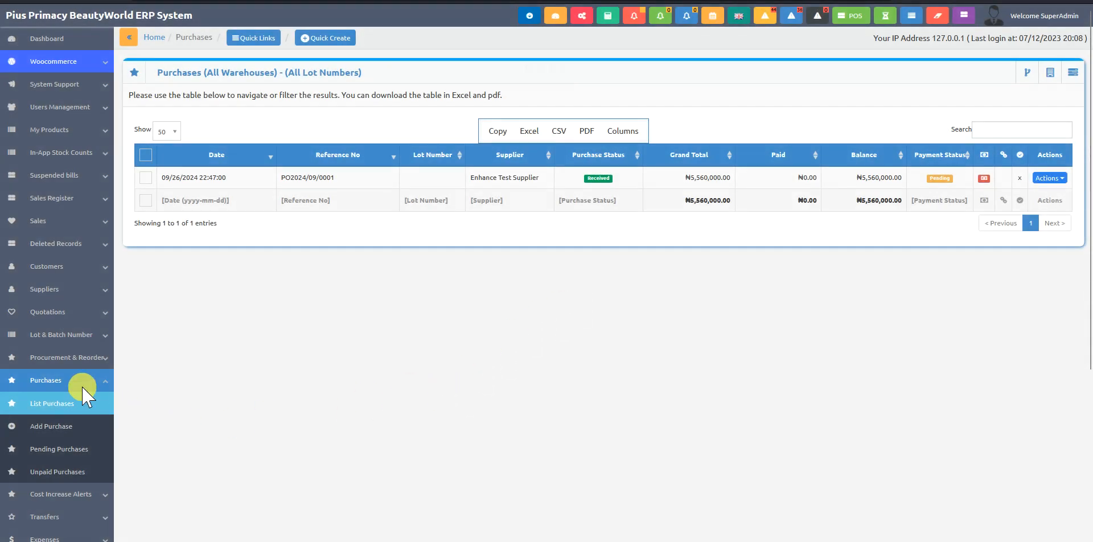
Step: Check the pending and unpaid purchases lists, and return to the full purchases list
scroll(85, 396, down, 2)
click(68, 335)
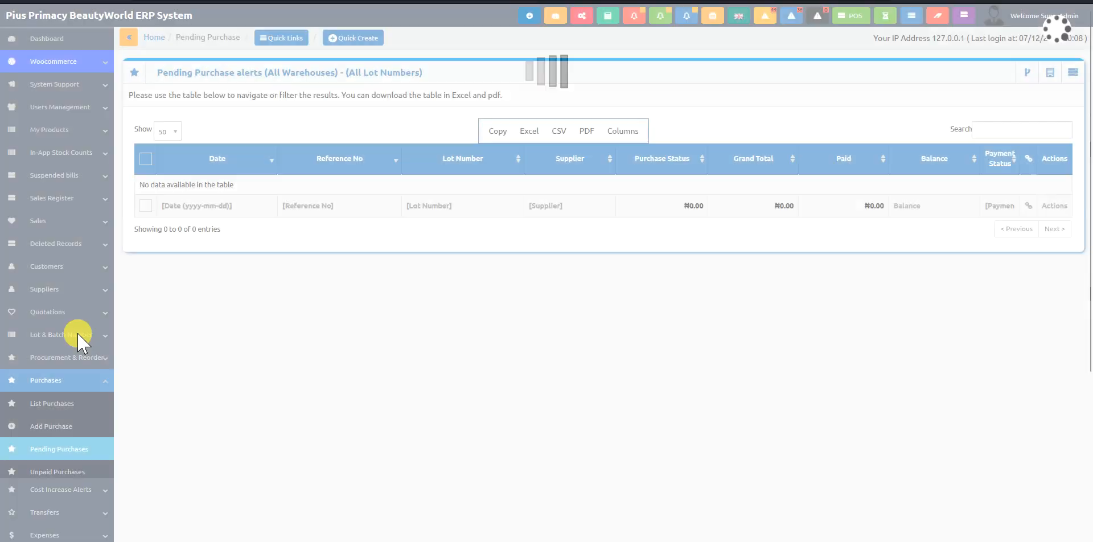
click(60, 476)
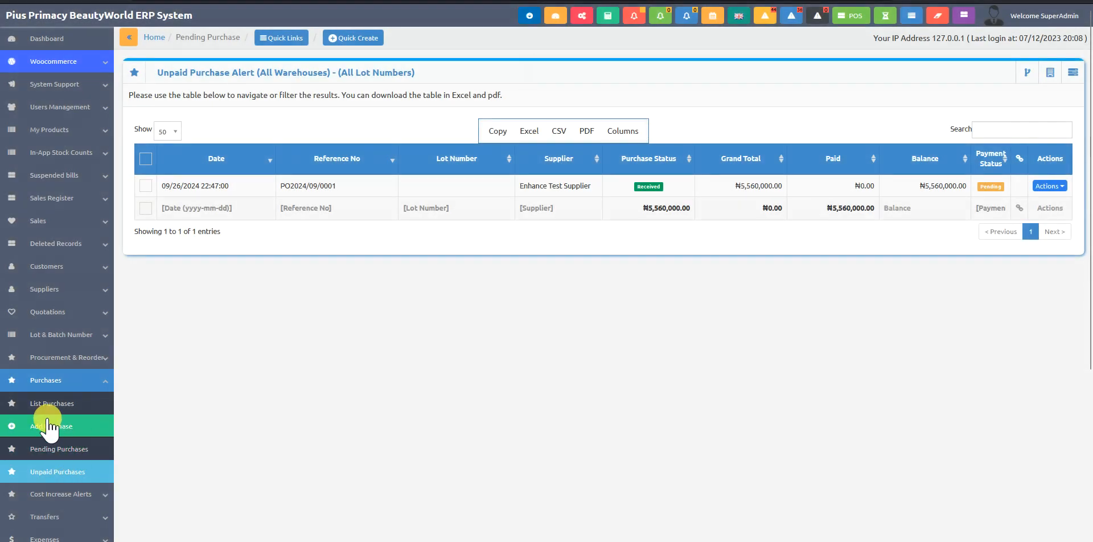
click(46, 401)
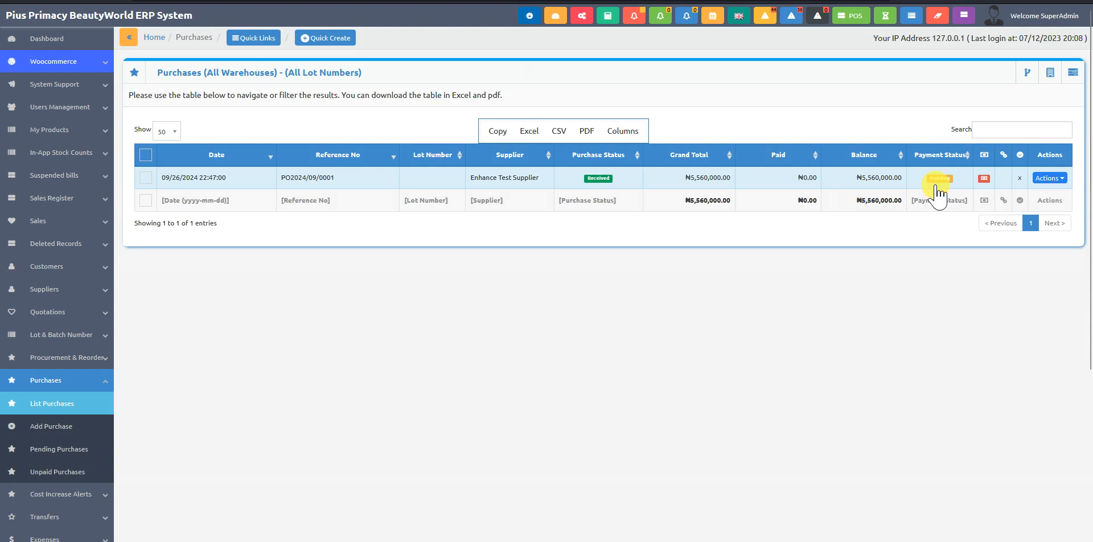
Step: Start a payment for the Enhance Test Supplier purchase, choosing Bank Payment as the type and City Bank Plc as the bank
click(1050, 178)
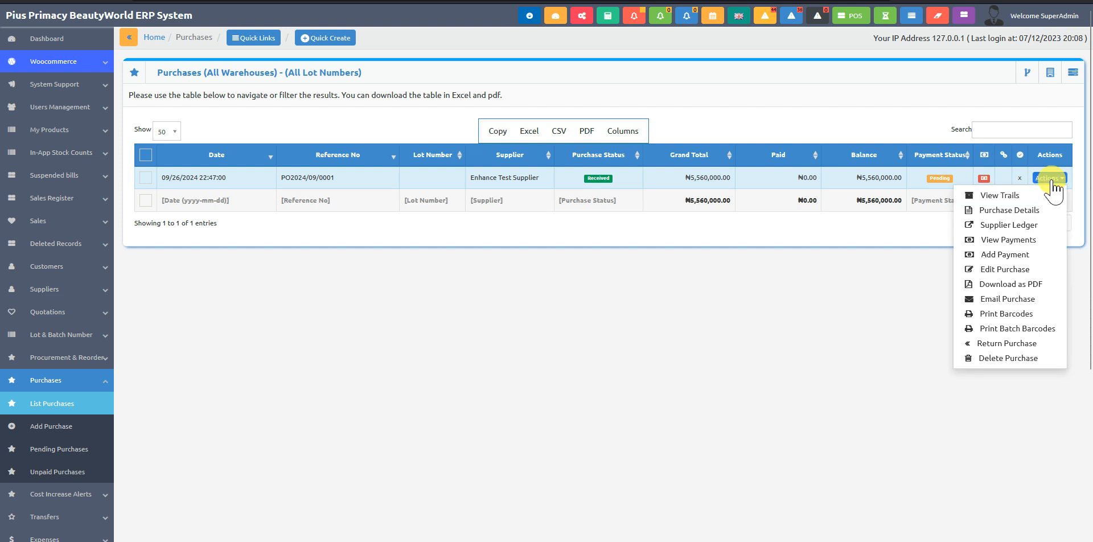
click(1006, 254)
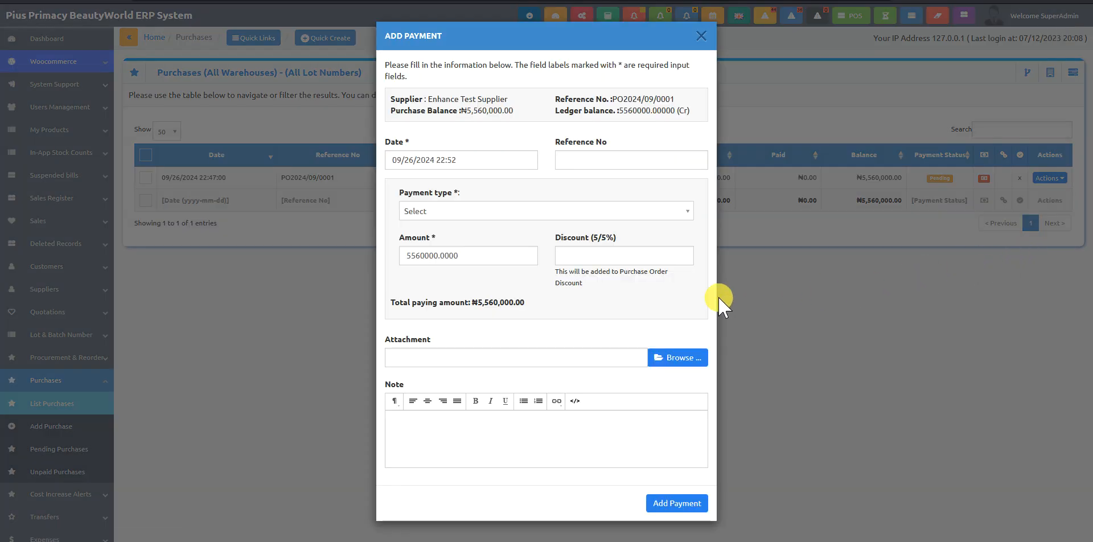
click(535, 211)
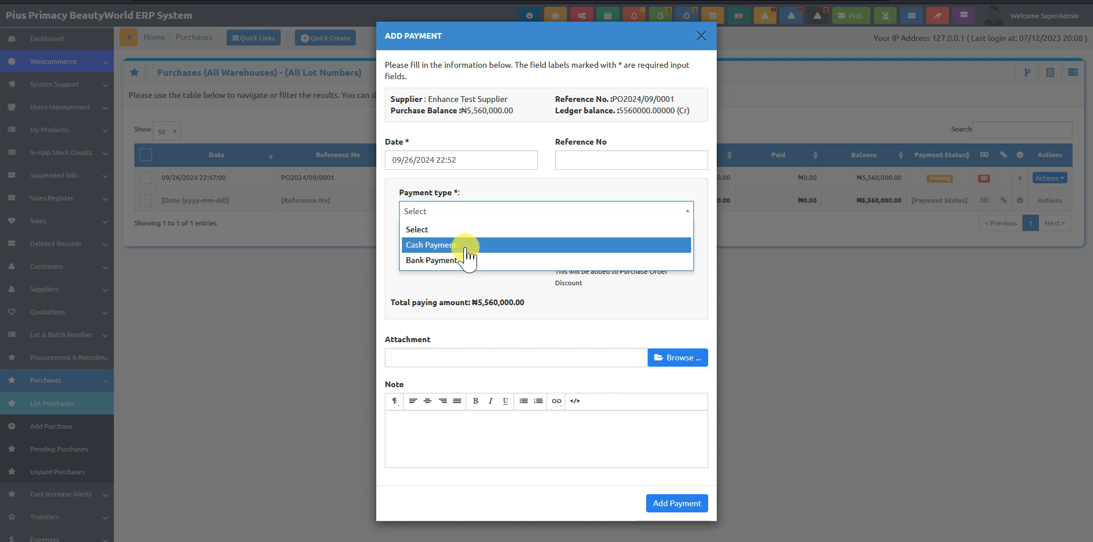
click(454, 260)
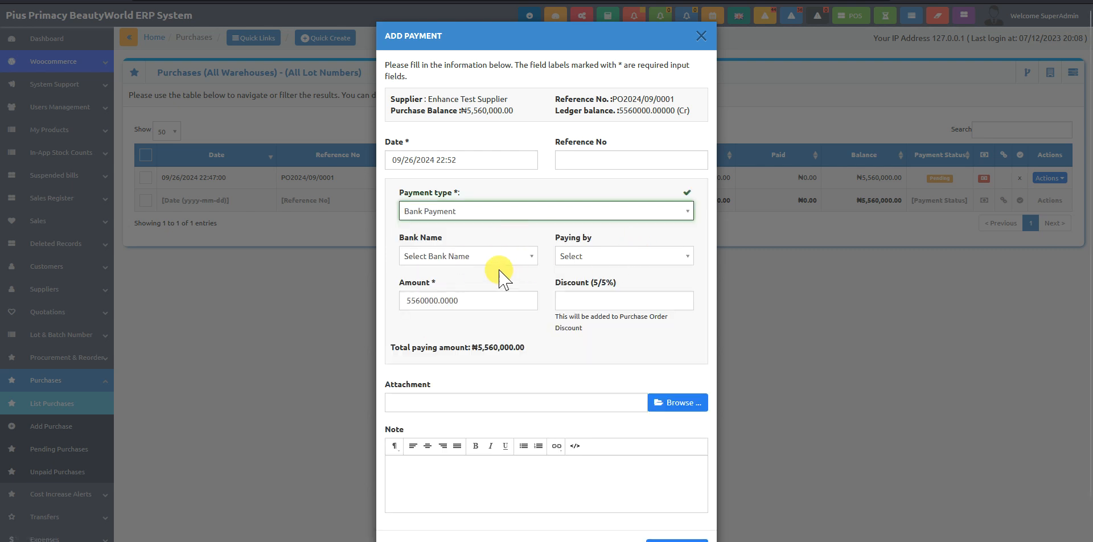
click(479, 256)
click(458, 288)
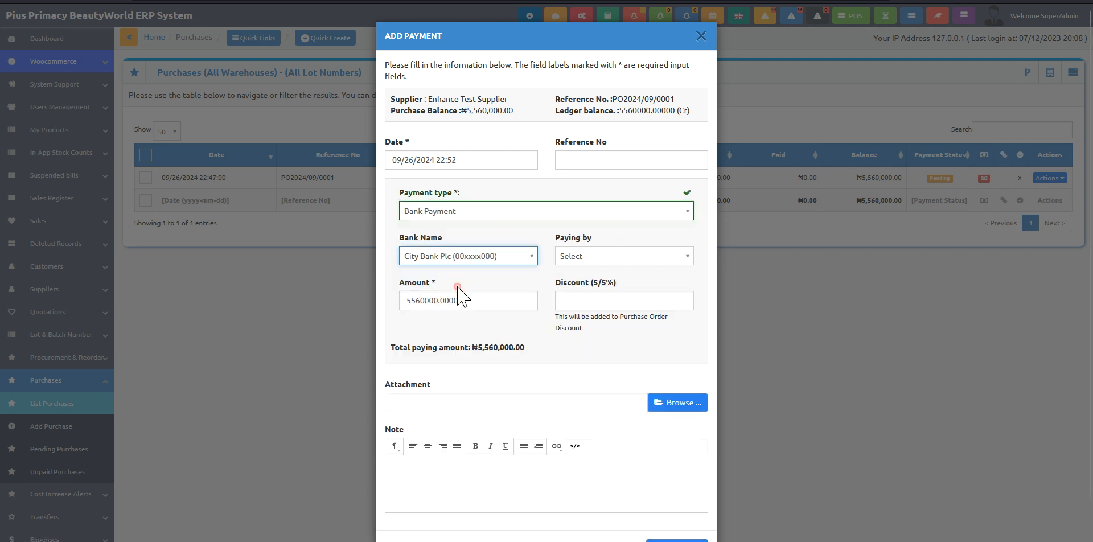
Step: Examine the paying methods and bank choices for the payment, and close the form without adding it
click(626, 258)
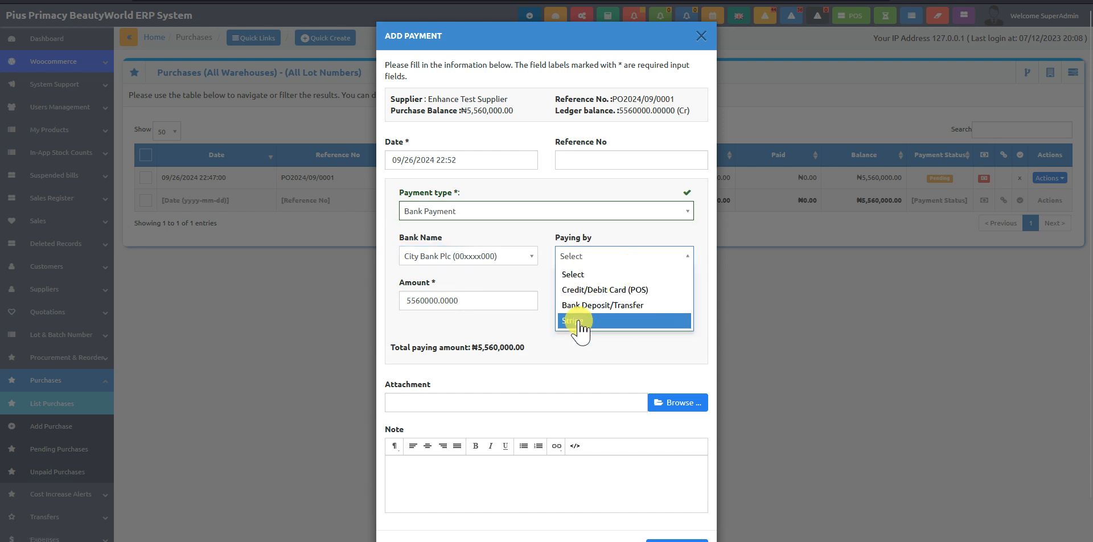
click(538, 326)
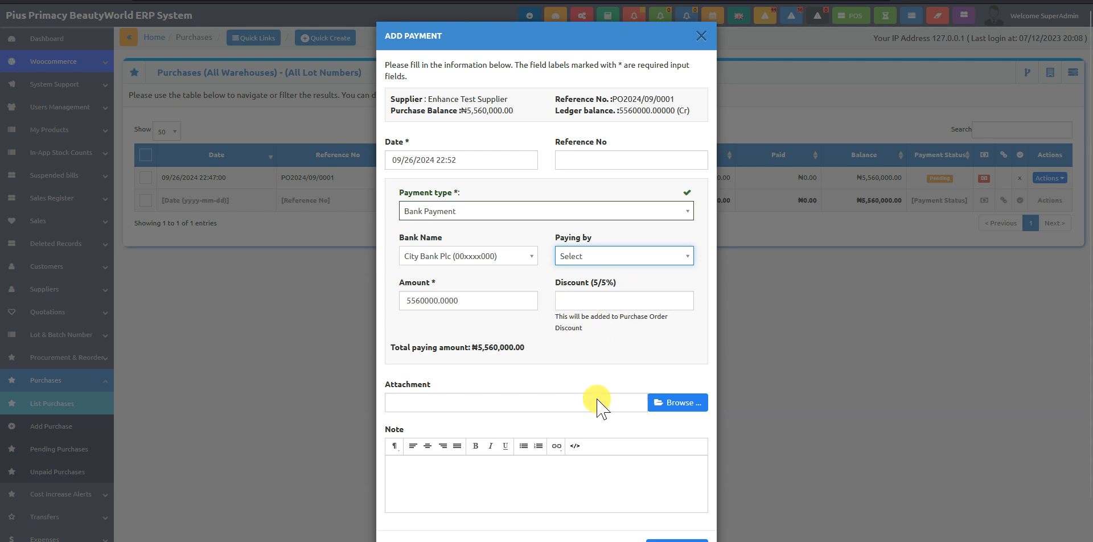
scroll(621, 398, down, 1)
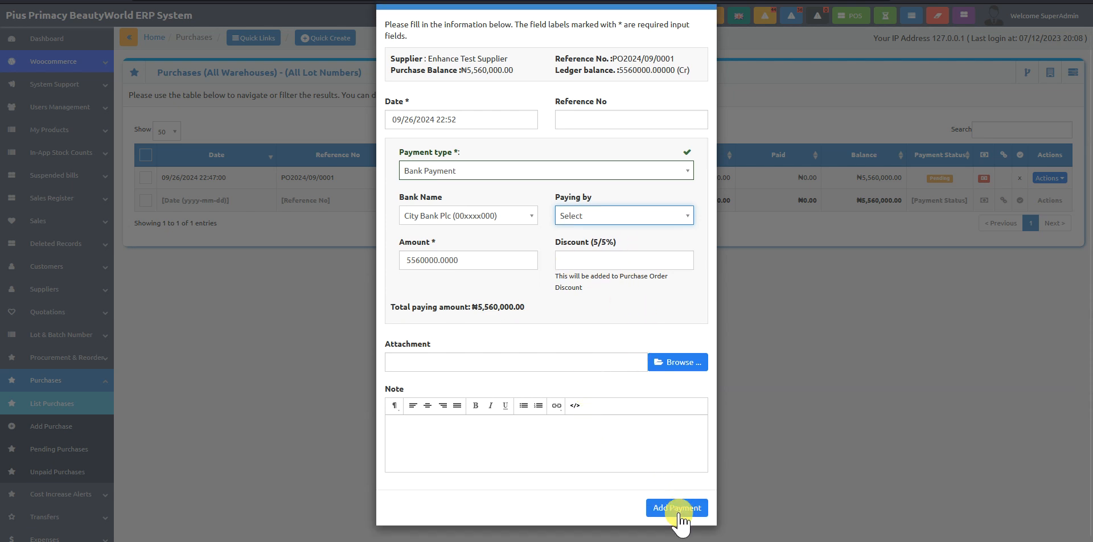
click(580, 215)
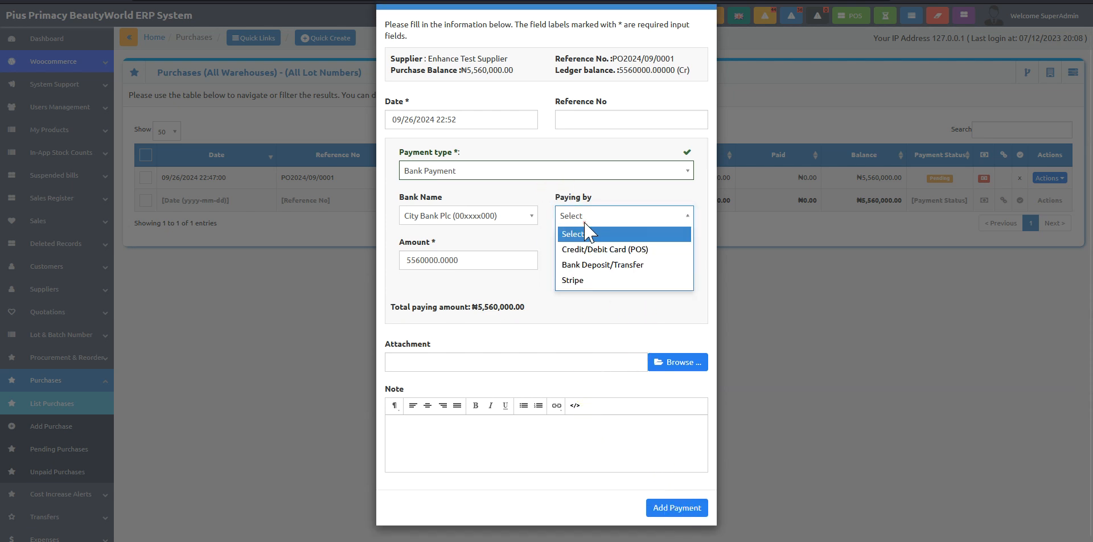
click(458, 216)
click(461, 215)
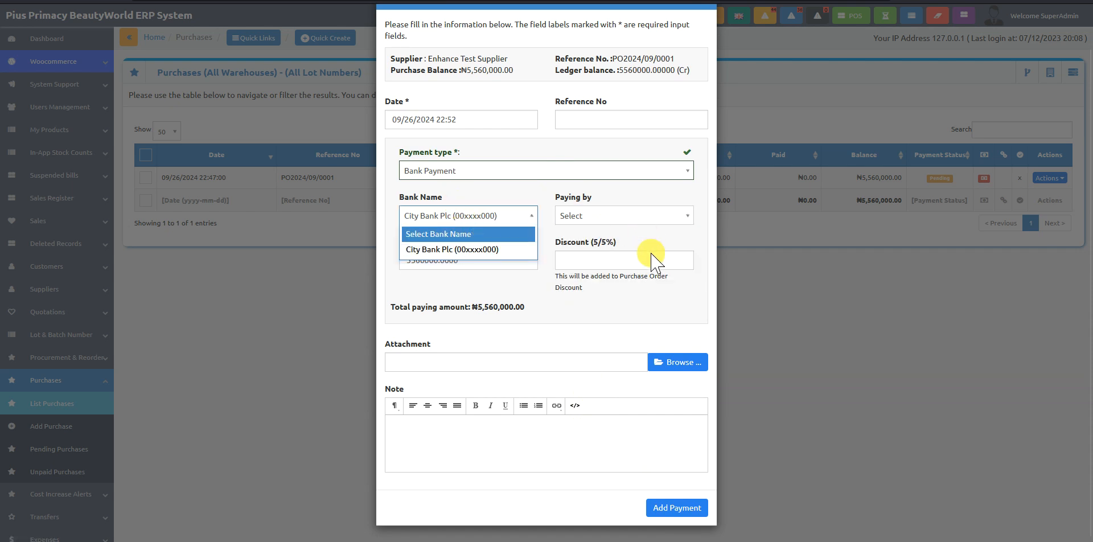
click(662, 308)
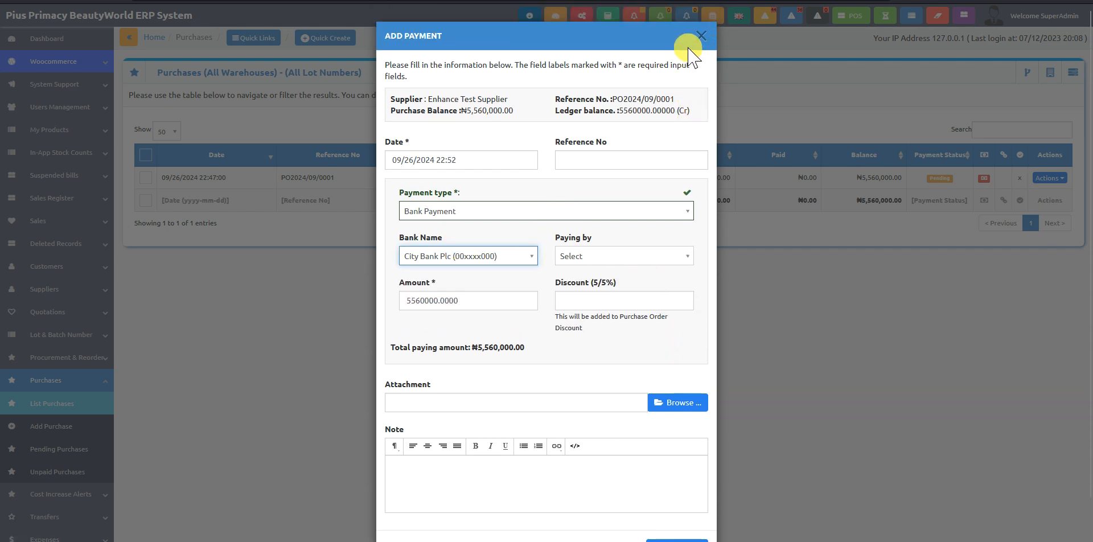
click(690, 33)
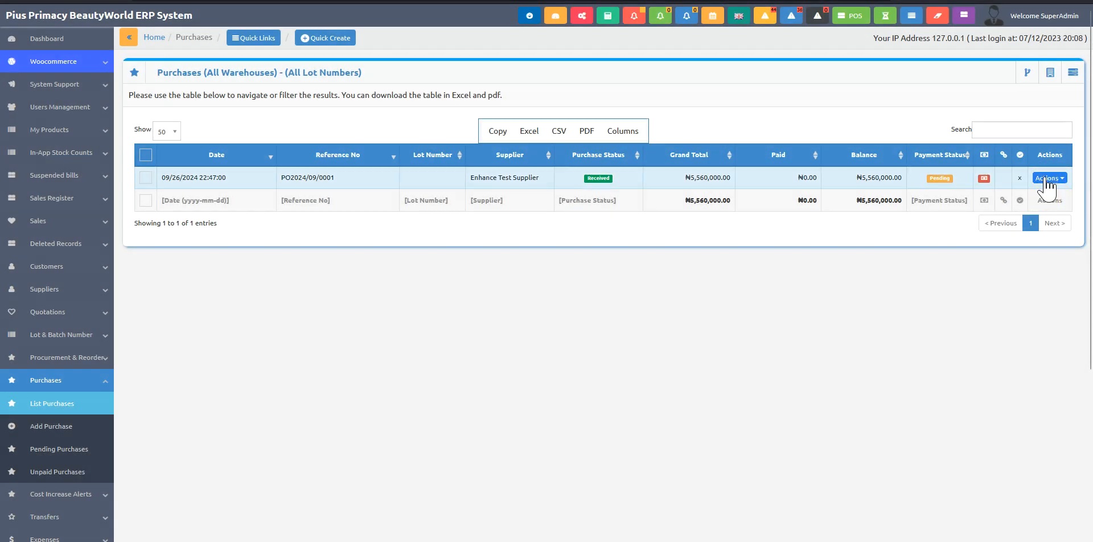
Step: Open the supplier ledger for the purchase and review its transaction entry and closing balance
click(1049, 178)
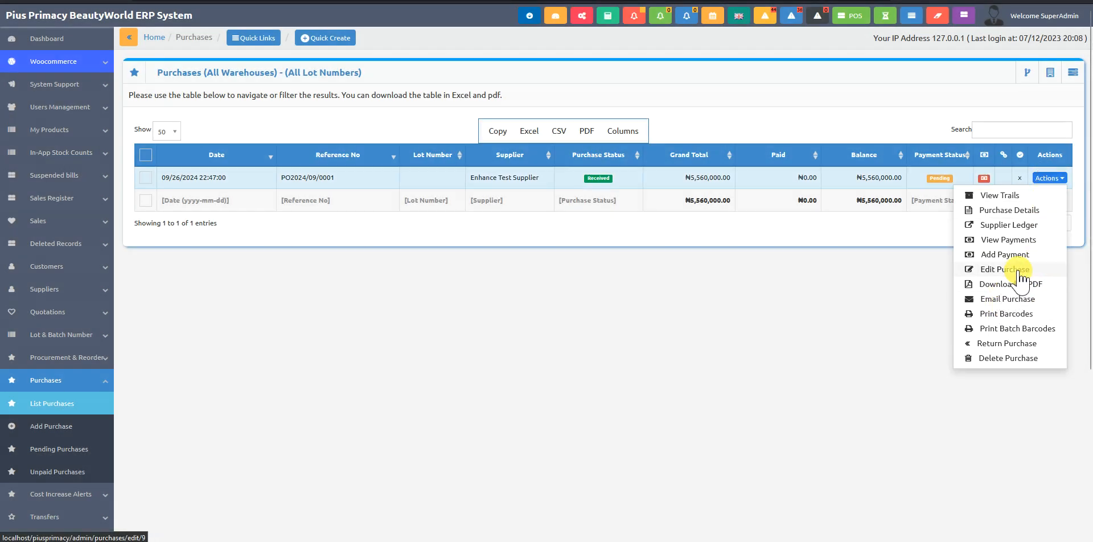
click(1003, 226)
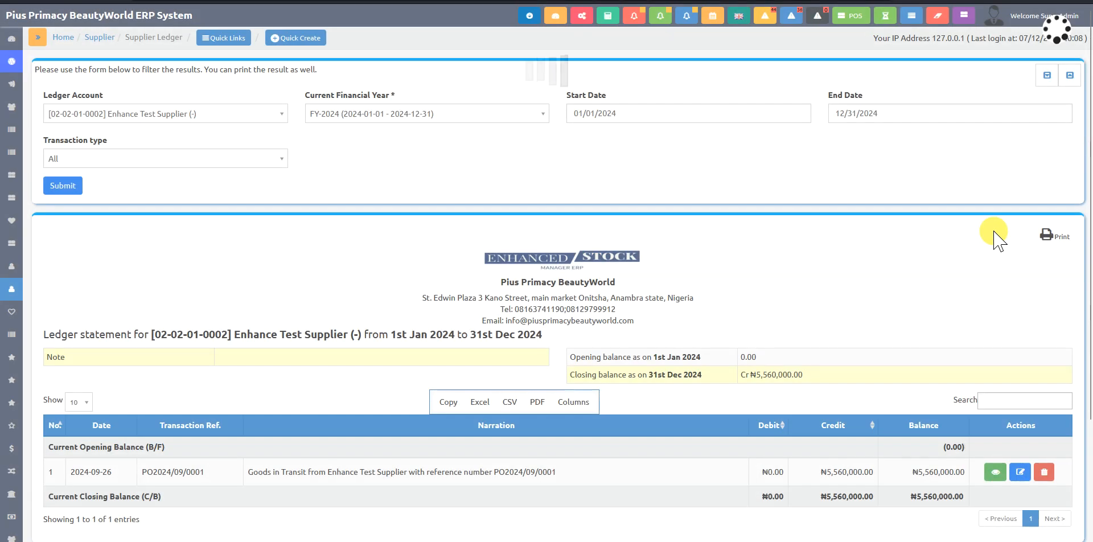
click(688, 305)
scroll(776, 273, down, 3)
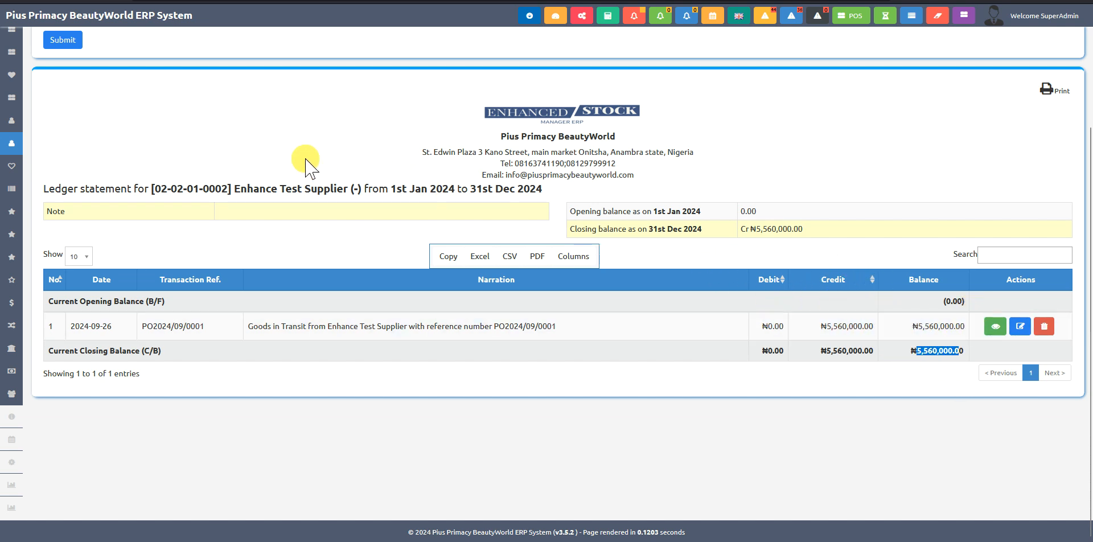
scroll(285, 154, up, 3)
Step: Expand the navigation menu and open the list of cash and bank payment accounts to check their balances
click(37, 38)
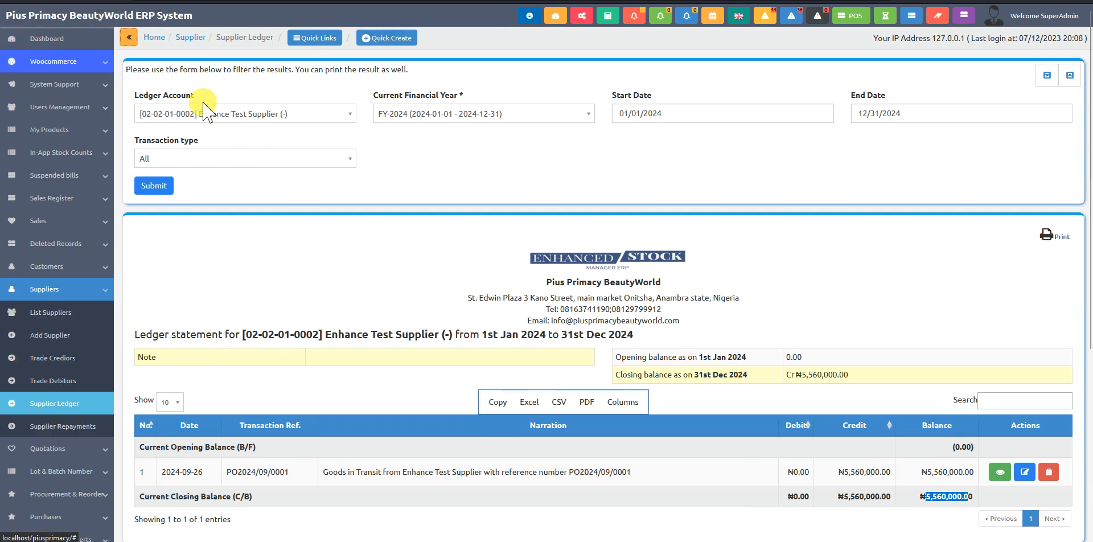
click(87, 288)
click(87, 288)
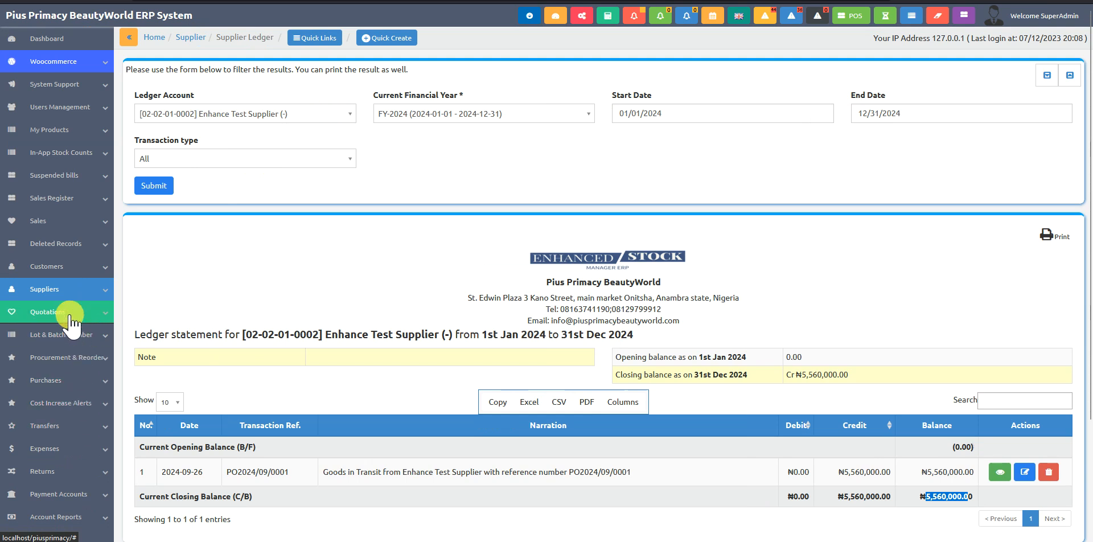
click(78, 493)
scroll(78, 489, down, 2)
click(82, 460)
click(688, 308)
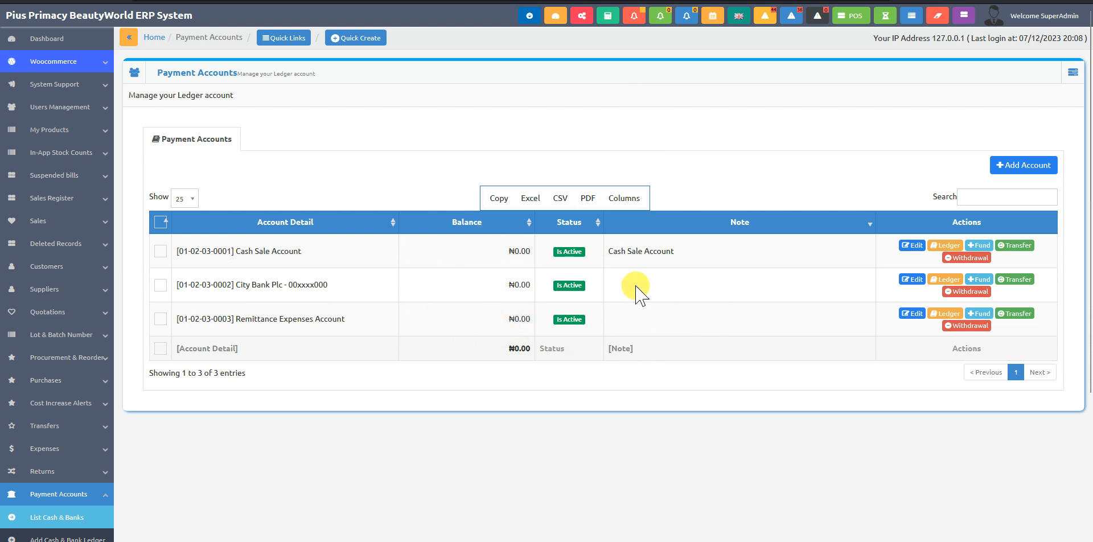
Step: Open the point-of-sale screen to start a new sale
click(851, 15)
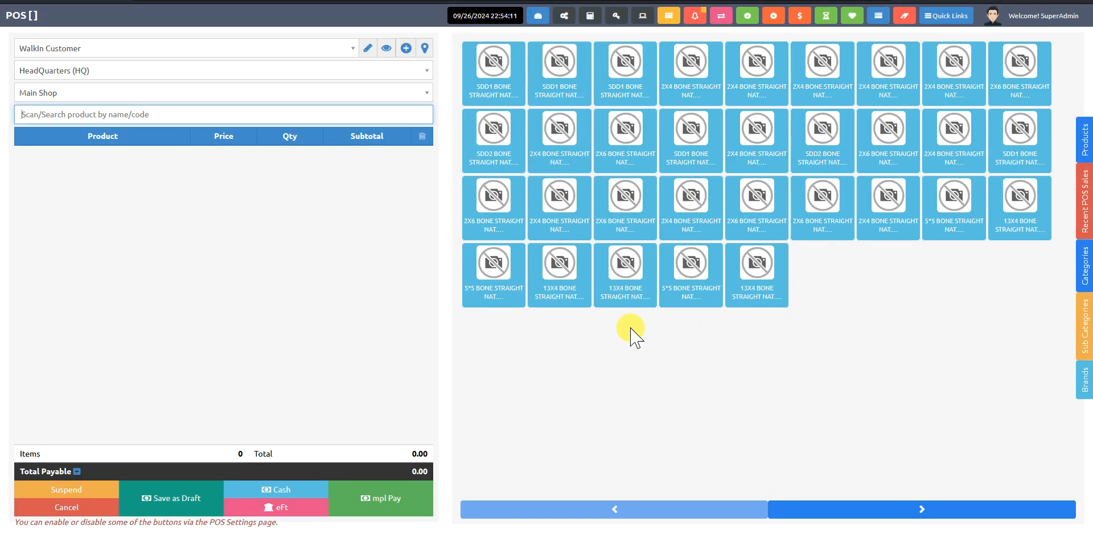
click(556, 227)
click(636, 213)
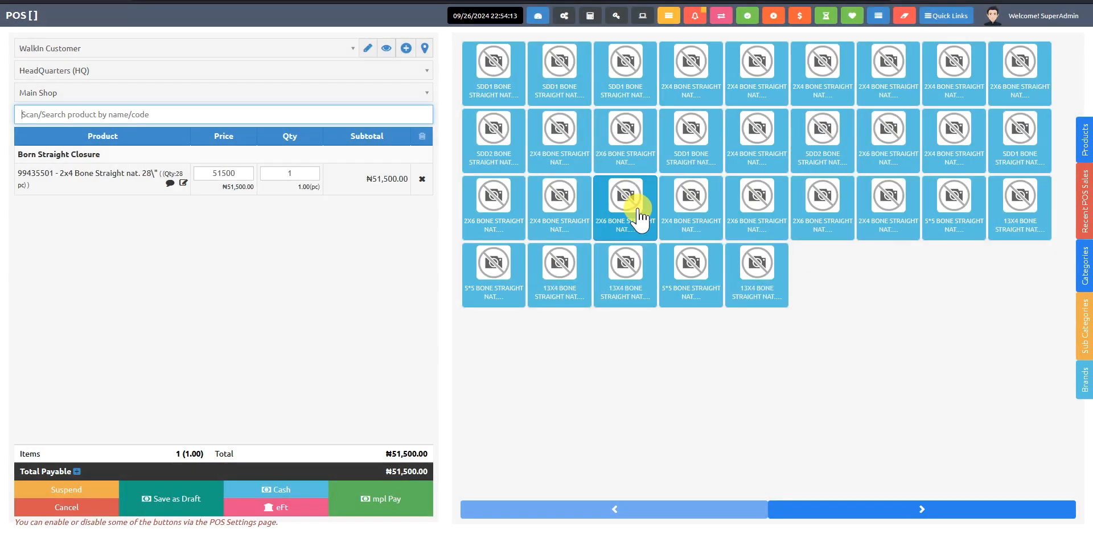
click(695, 215)
click(699, 270)
click(768, 273)
click(749, 158)
click(680, 145)
click(569, 140)
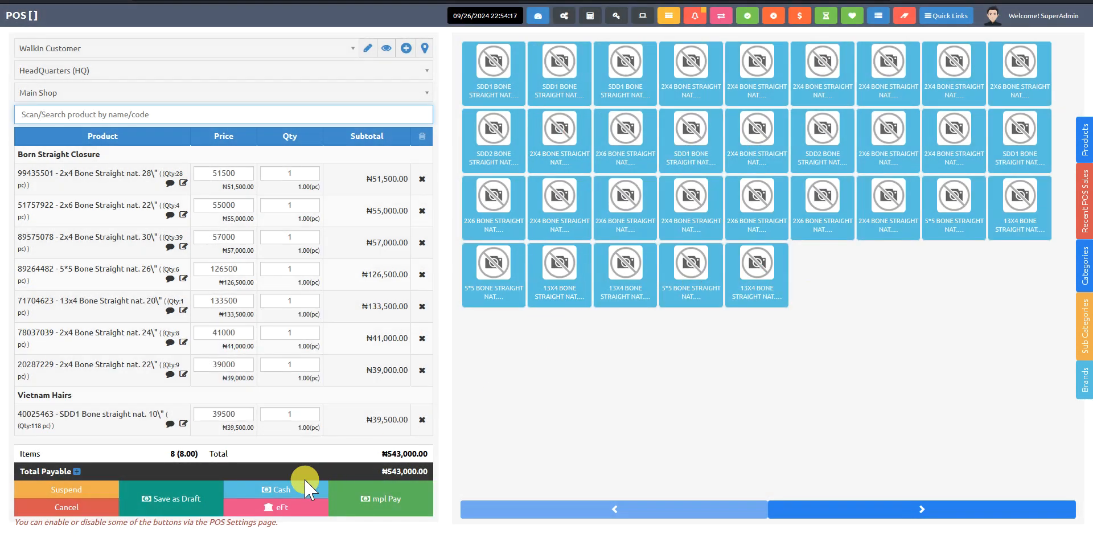
click(904, 15)
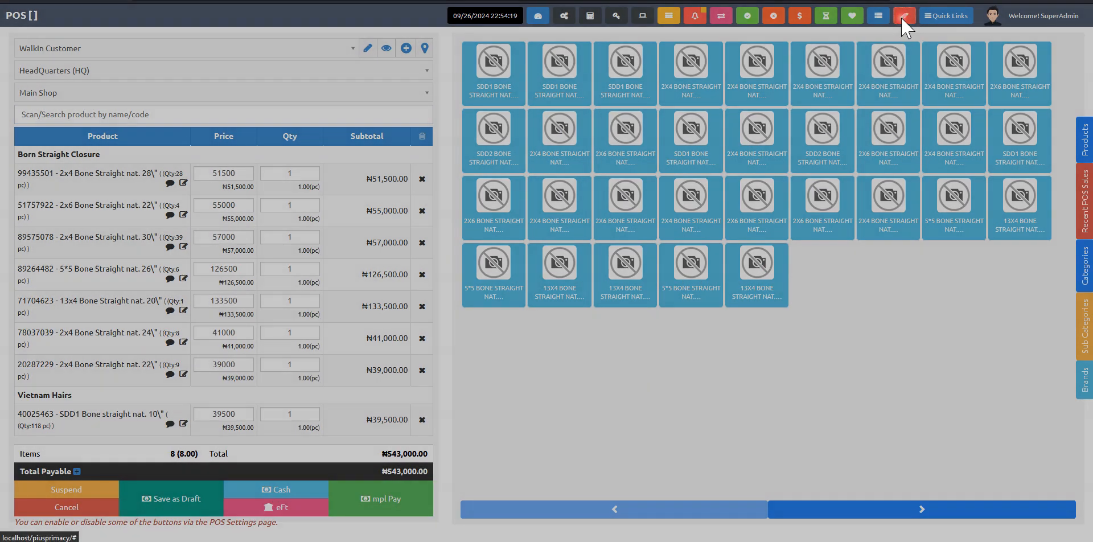
click(566, 59)
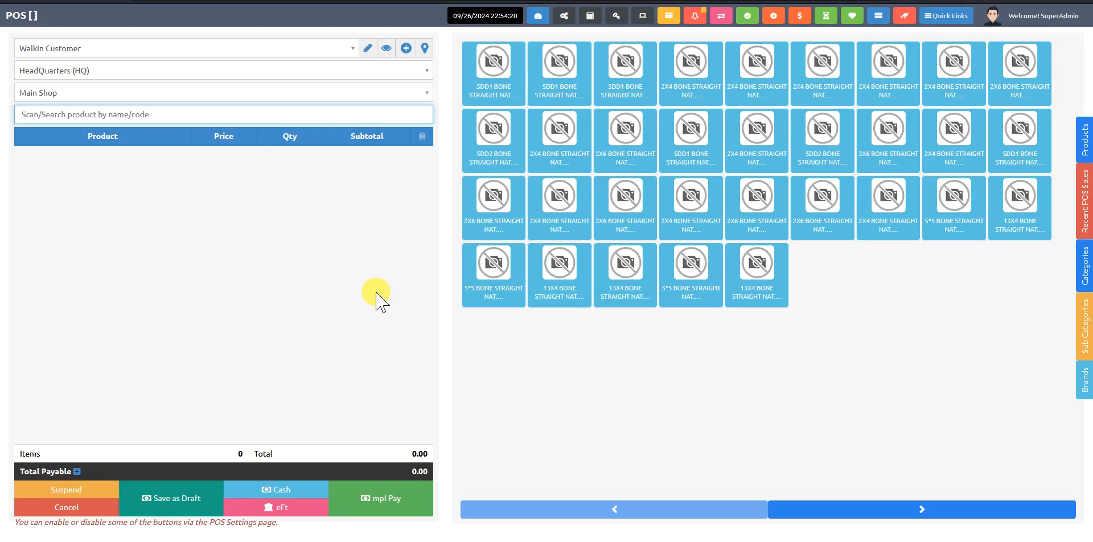
Step: Search for and select Test new as the customer for the sale
click(80, 54)
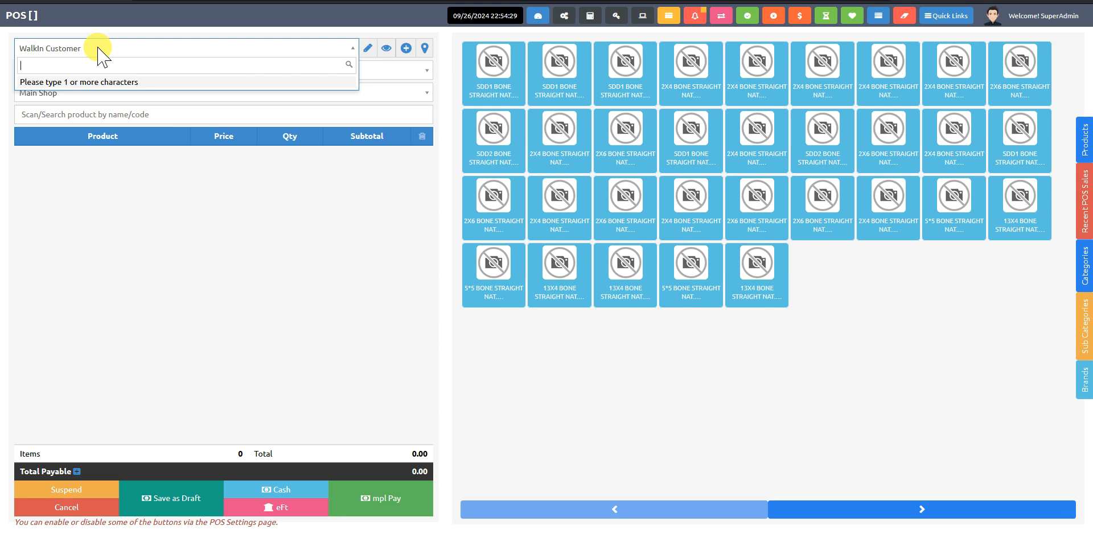
text(te)
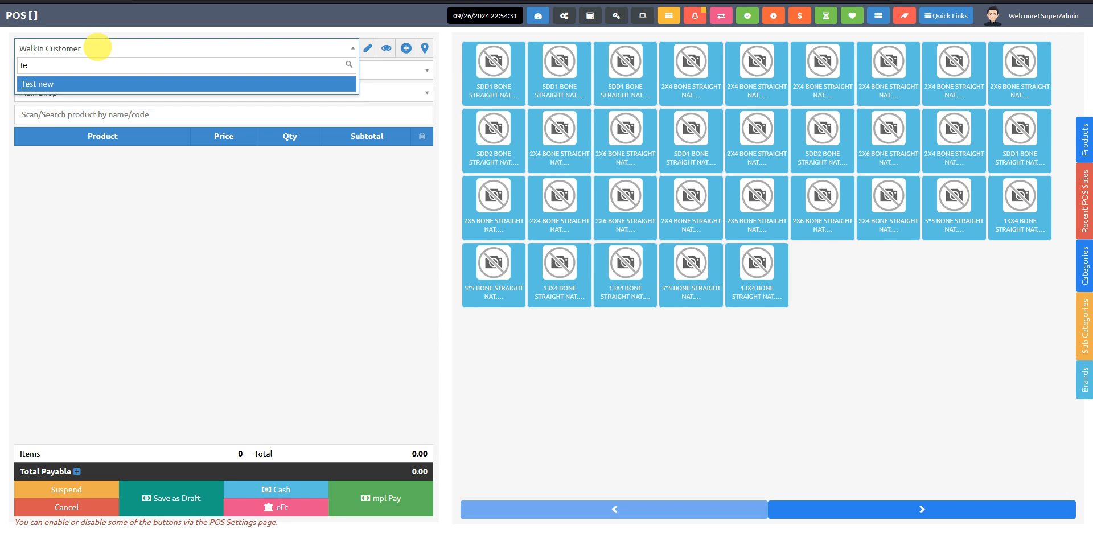
click(32, 85)
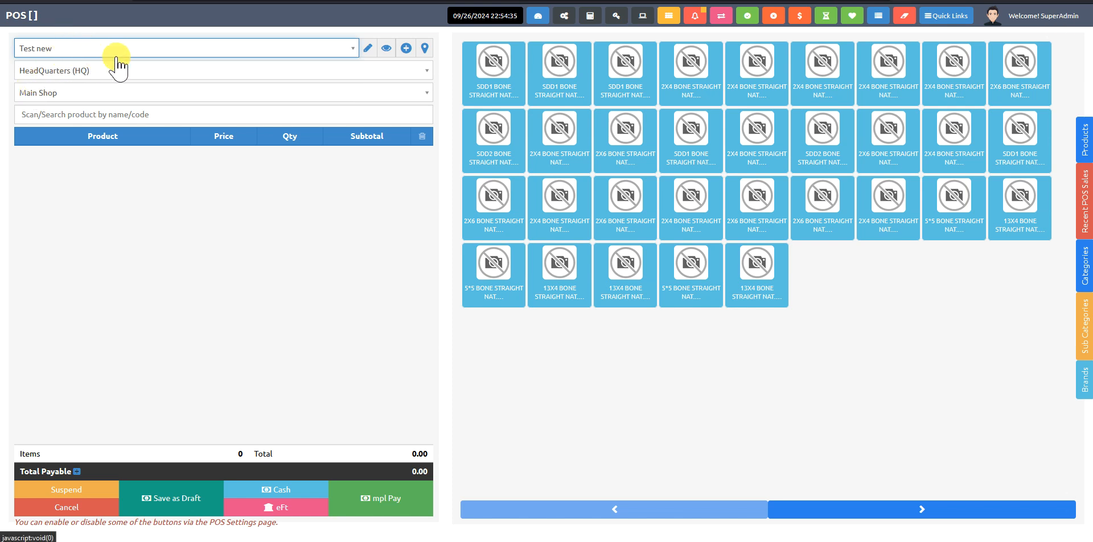
click(225, 238)
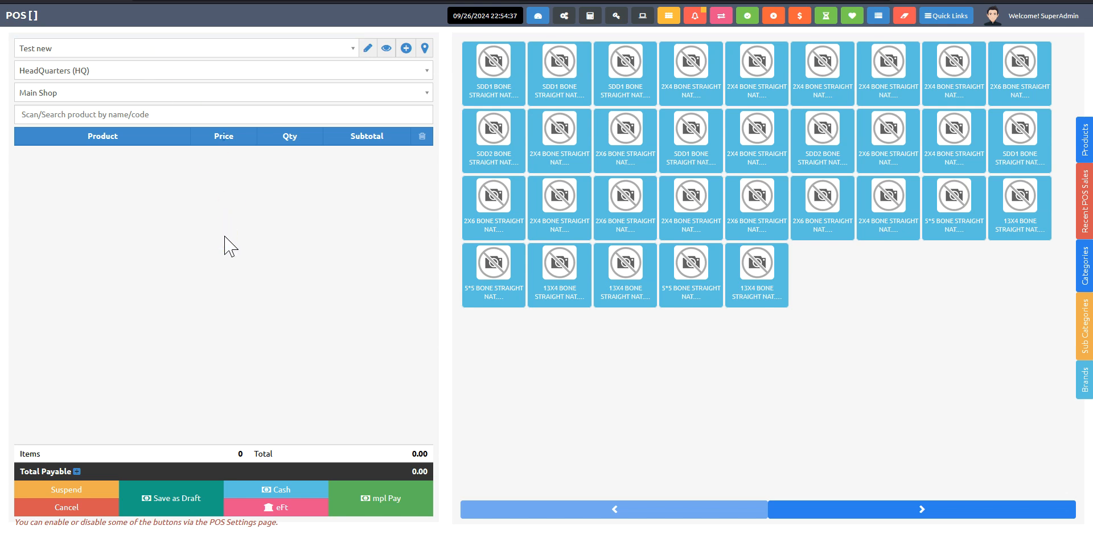
Step: Switch the sale's customer back to WalkIn Customer
click(85, 49)
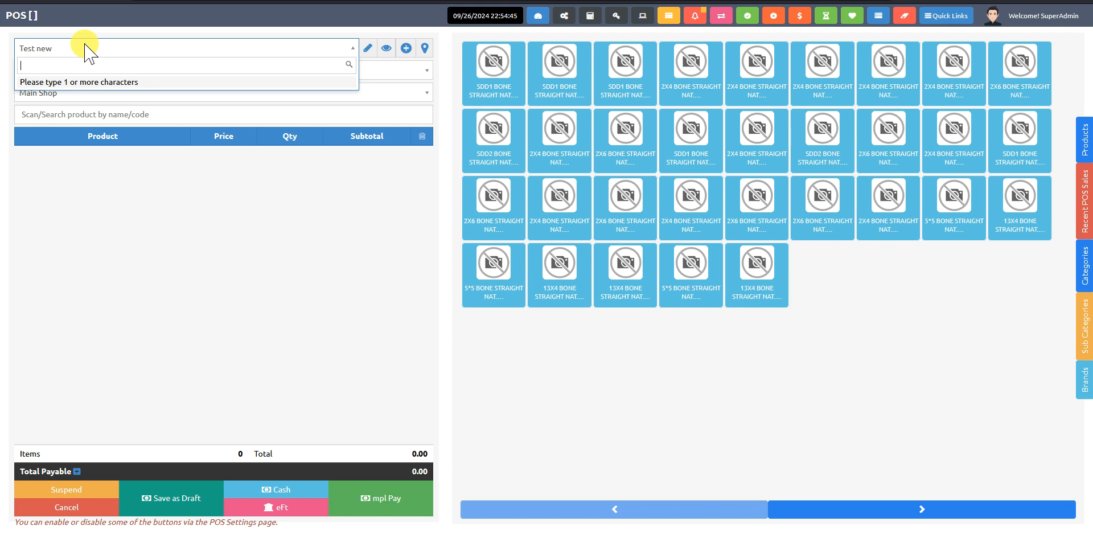
text(w)
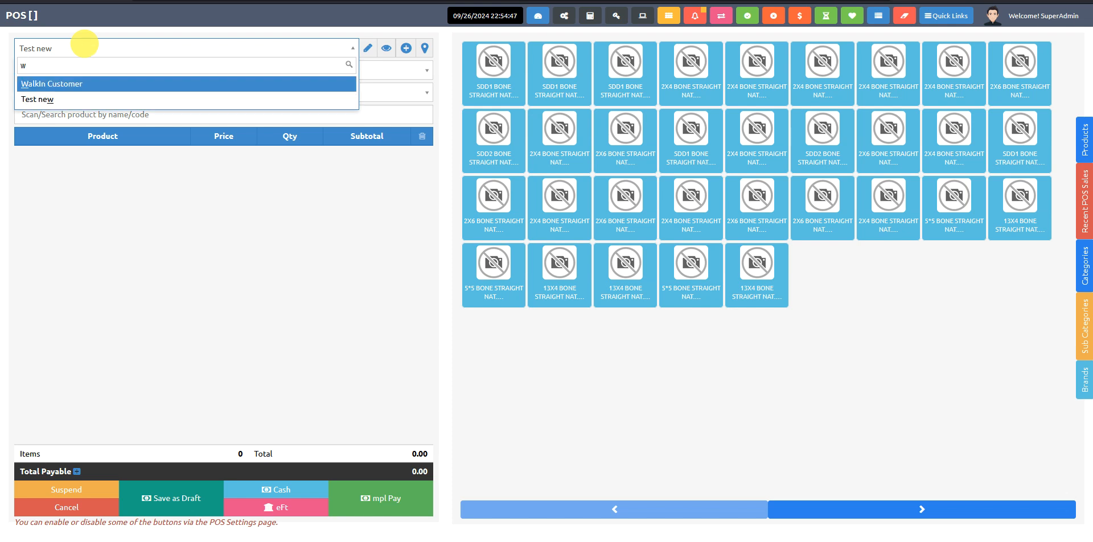
click(72, 87)
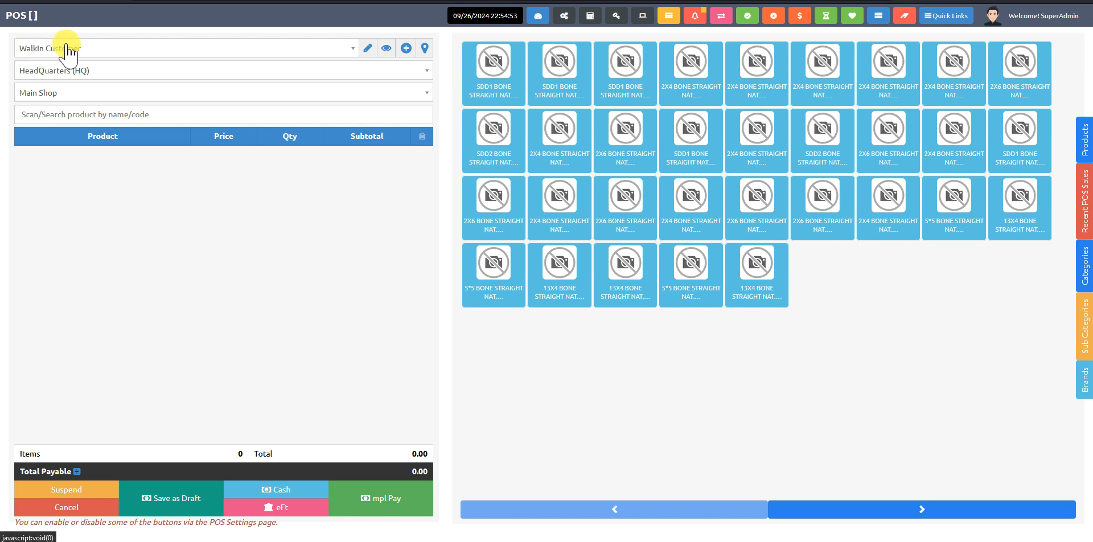
click(366, 49)
click(368, 47)
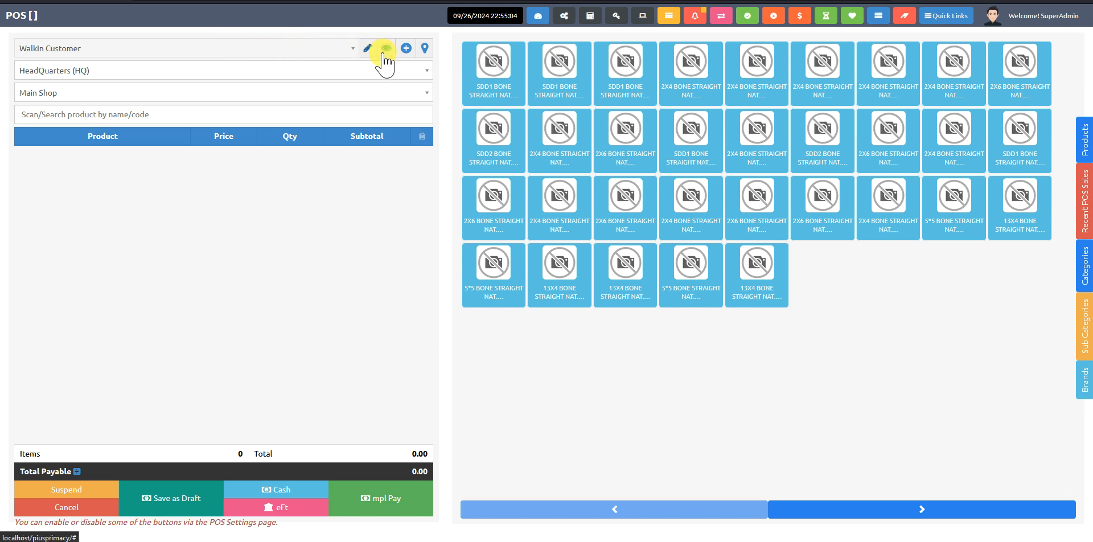
click(365, 48)
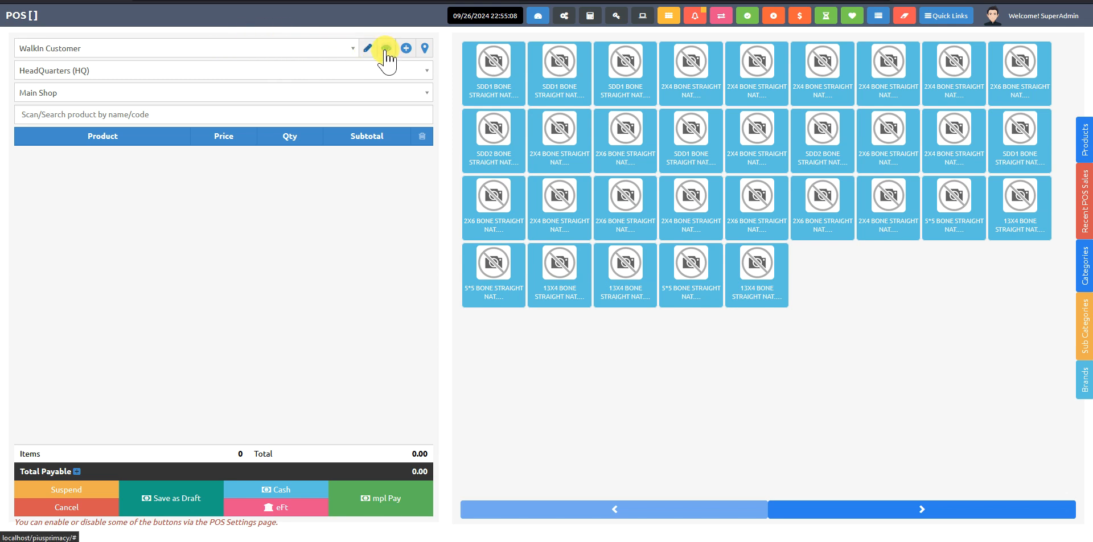
Step: View the WalkIn Customer's details and examine its edit form, closing both without changes
click(386, 49)
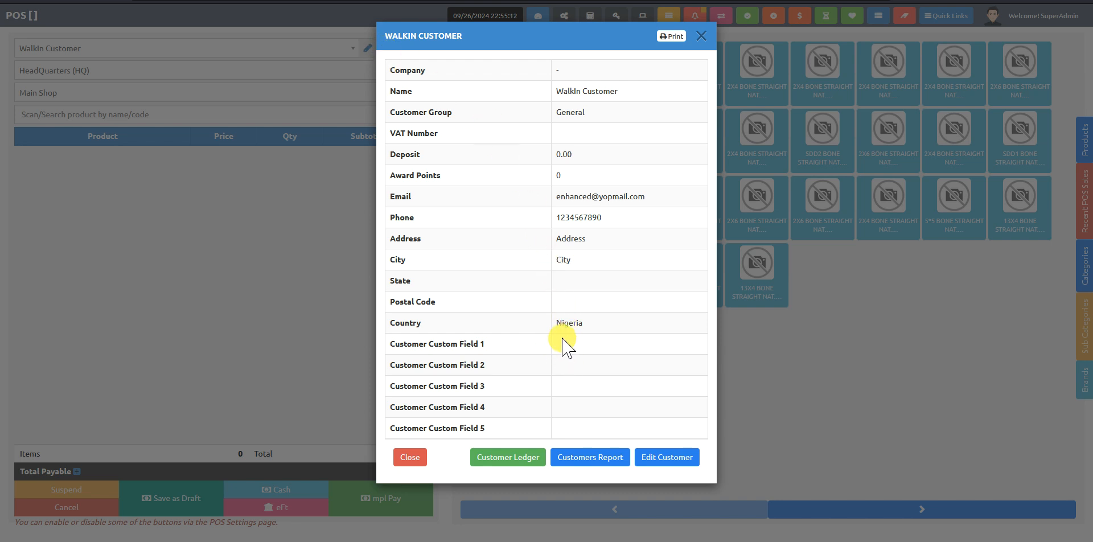
click(655, 462)
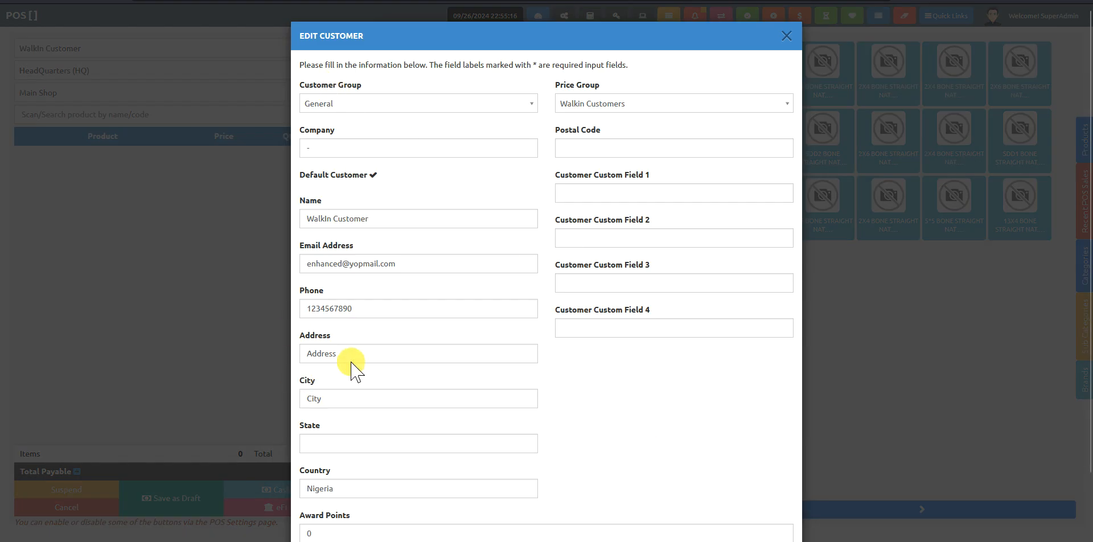
scroll(495, 366, down, 2)
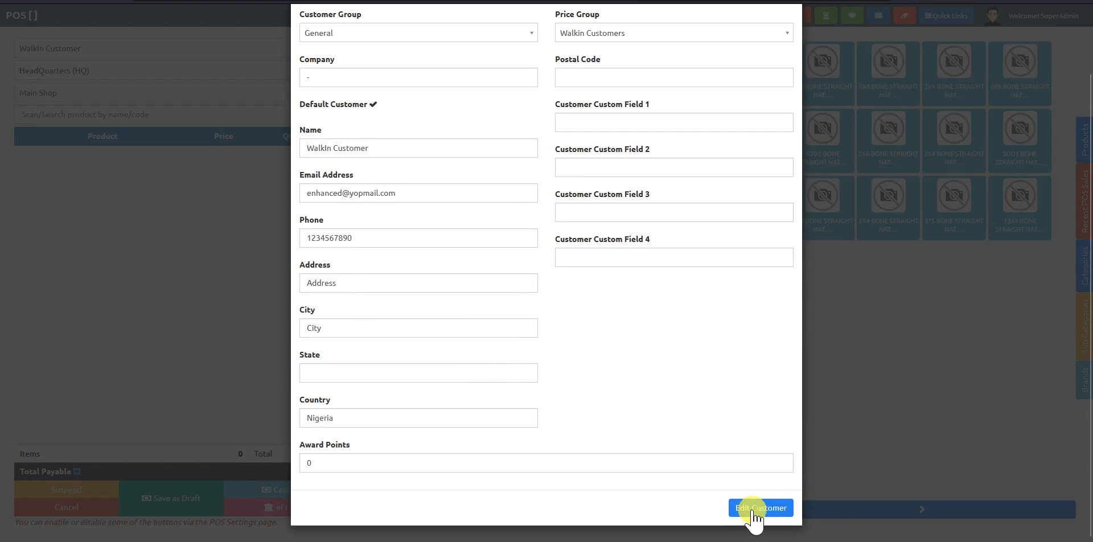
scroll(735, 117, up, 2)
click(786, 39)
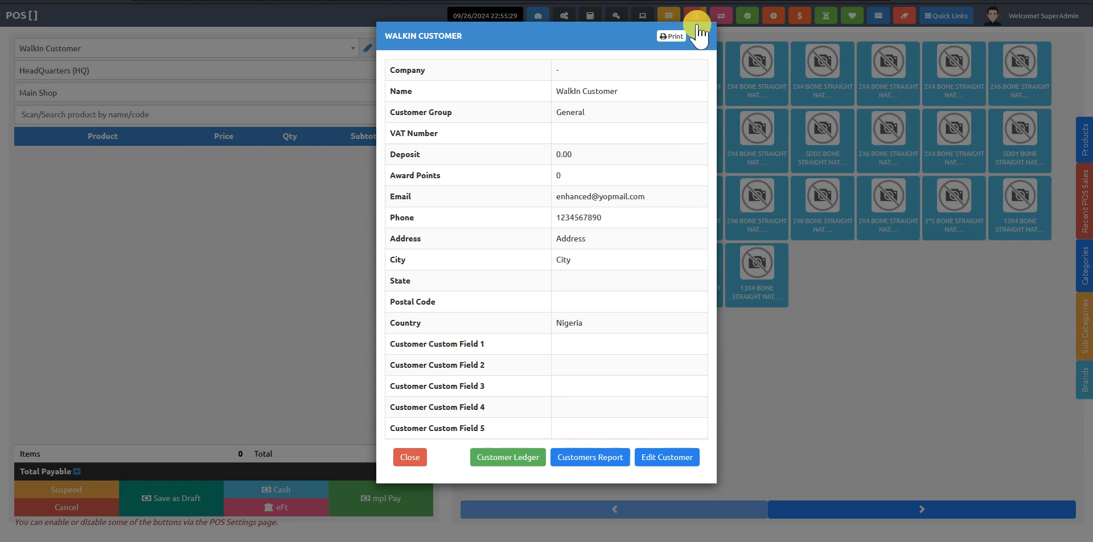
click(701, 38)
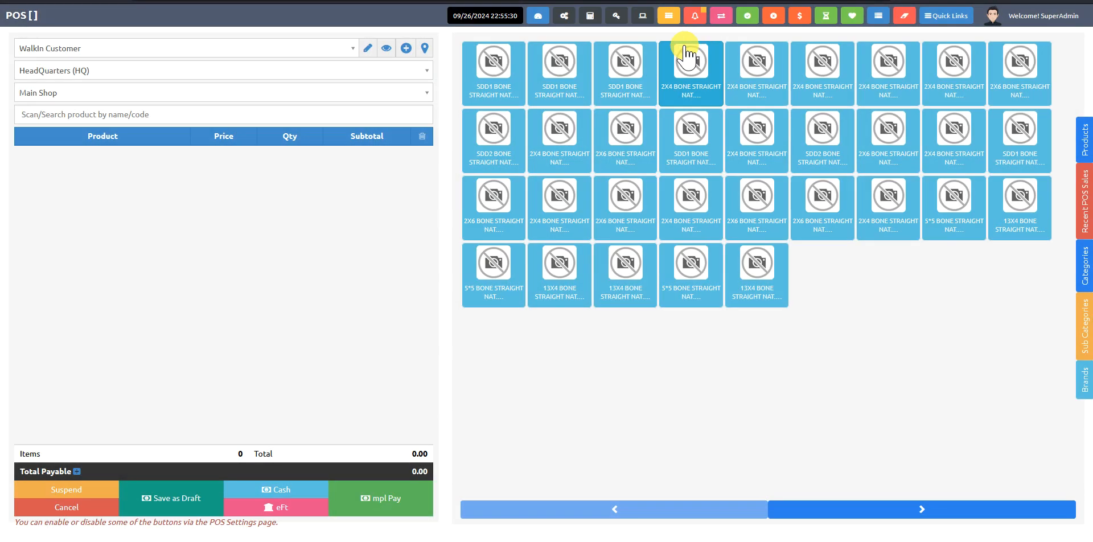
Step: Examine the fields of the new customer form and close it without adding, keeping WalkIn Customer selected
click(406, 48)
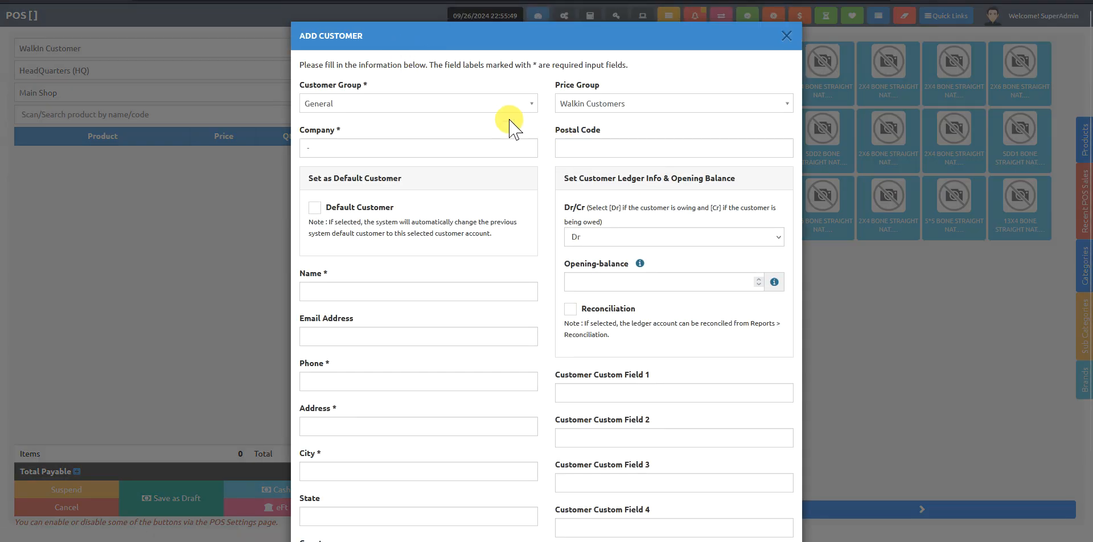
scroll(537, 325, down, 2)
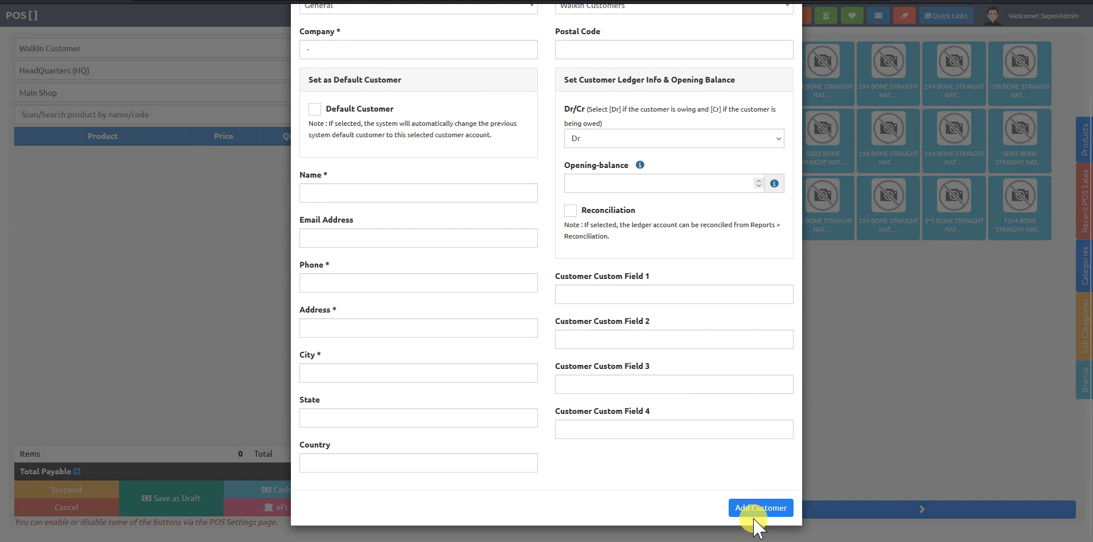
scroll(626, 279, up, 2)
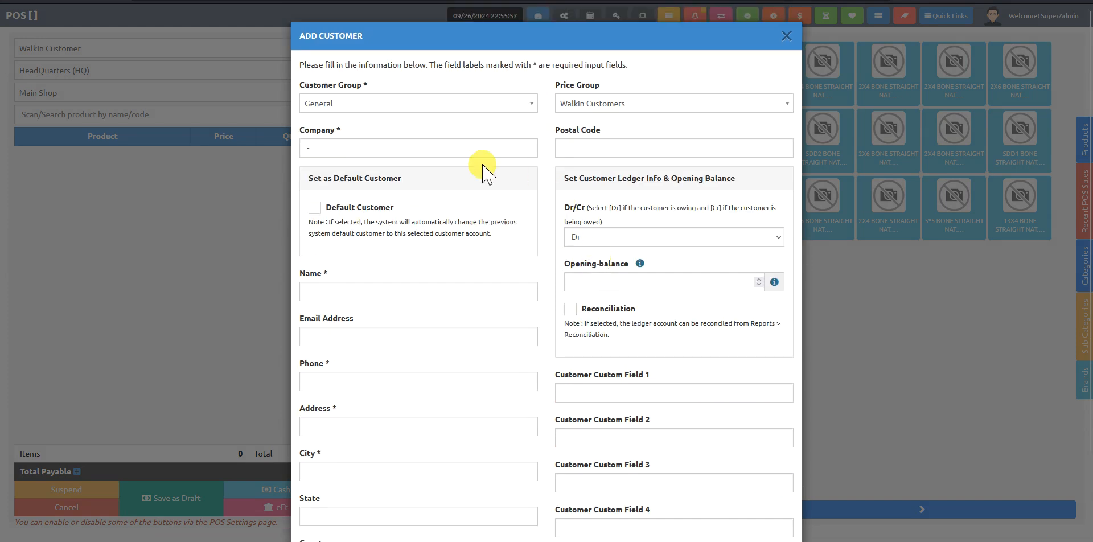
click(786, 37)
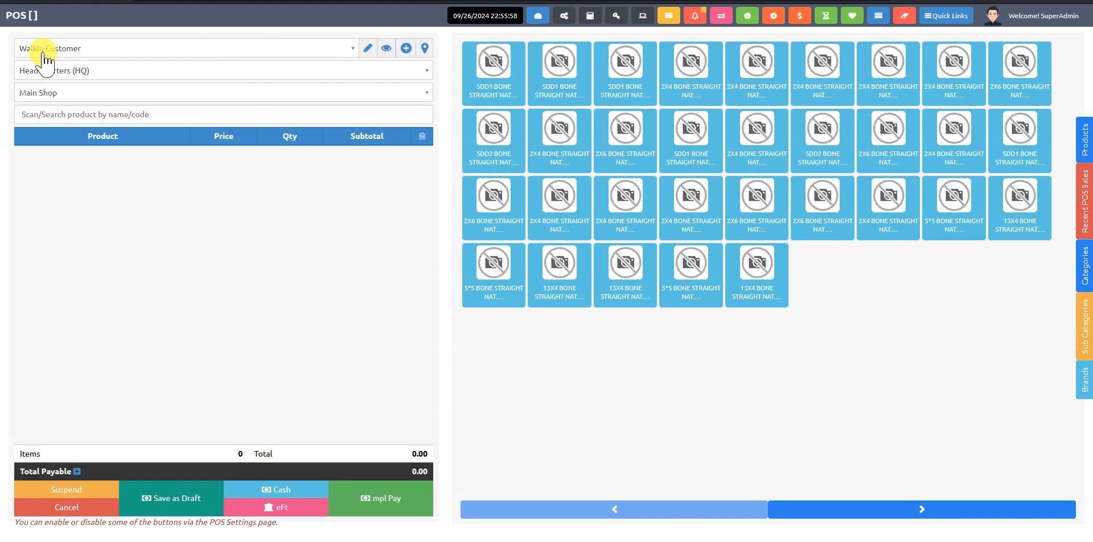
click(45, 50)
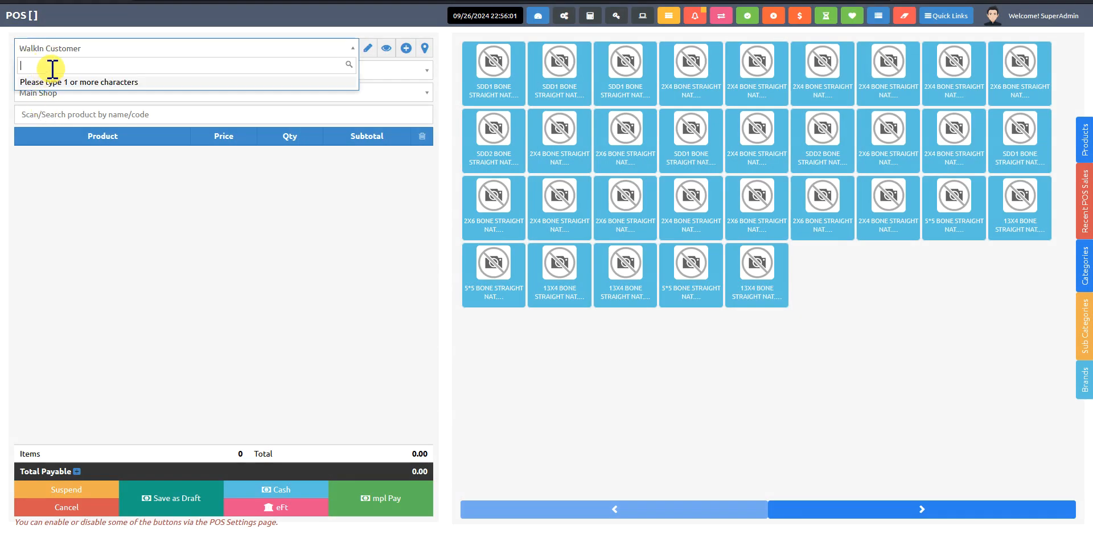
click(345, 219)
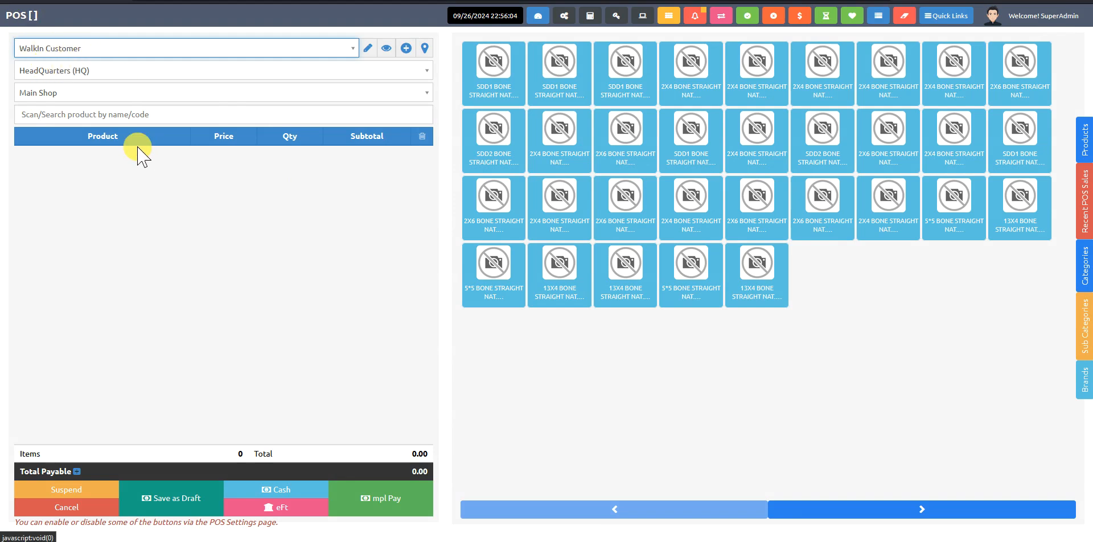
Step: Add the 2x4 28 and 30 inch, 2x6 22 and 16 inch, SDD1 10 inch and SDD1 10 inch (50g) Bone Straight products to the sale
click(554, 188)
click(629, 211)
click(699, 201)
click(696, 153)
click(627, 150)
click(625, 92)
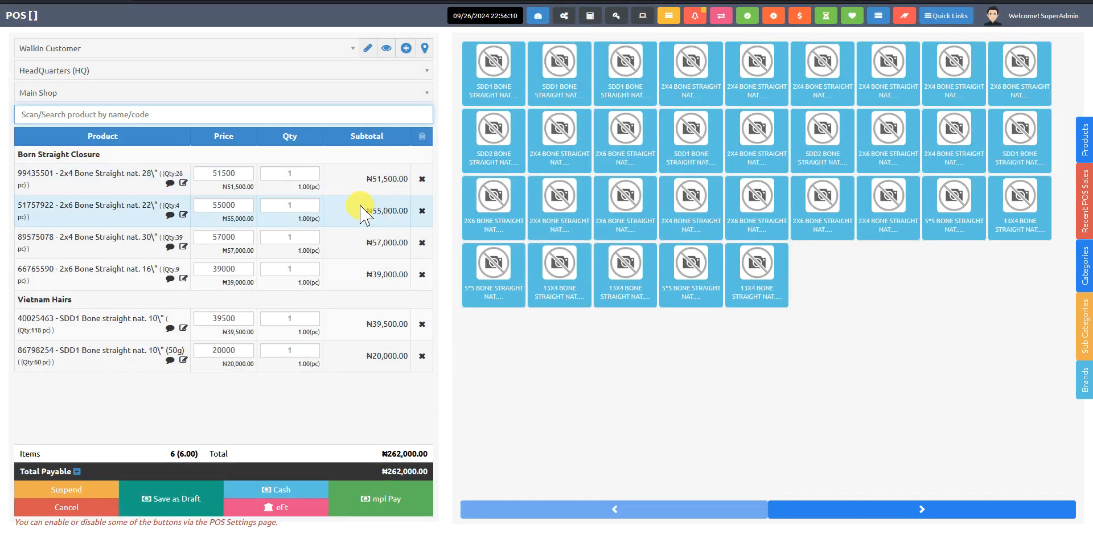
Step: Set the quantity of all six products in the sale to 4
click(297, 175)
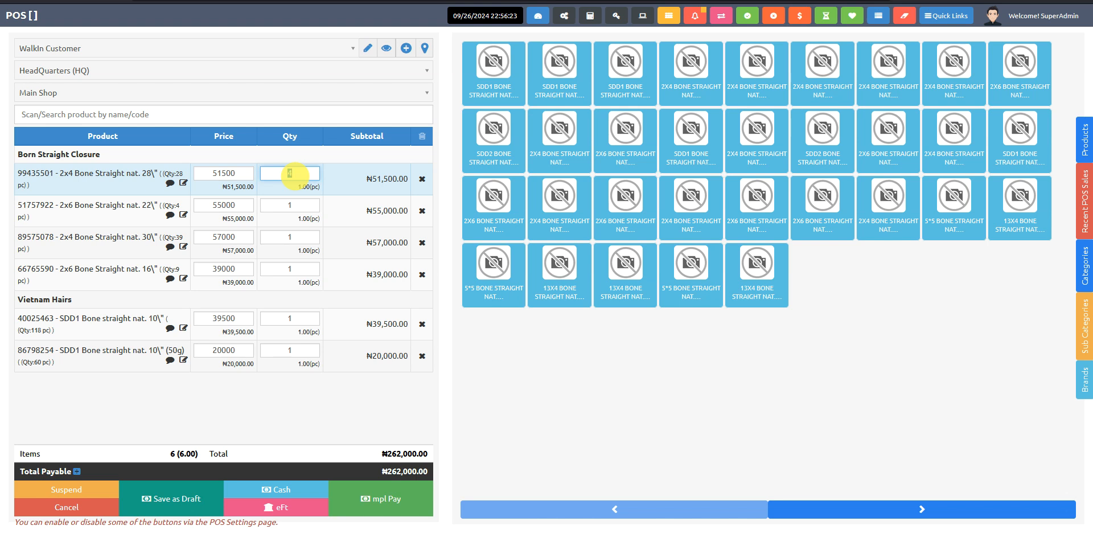
click(297, 206)
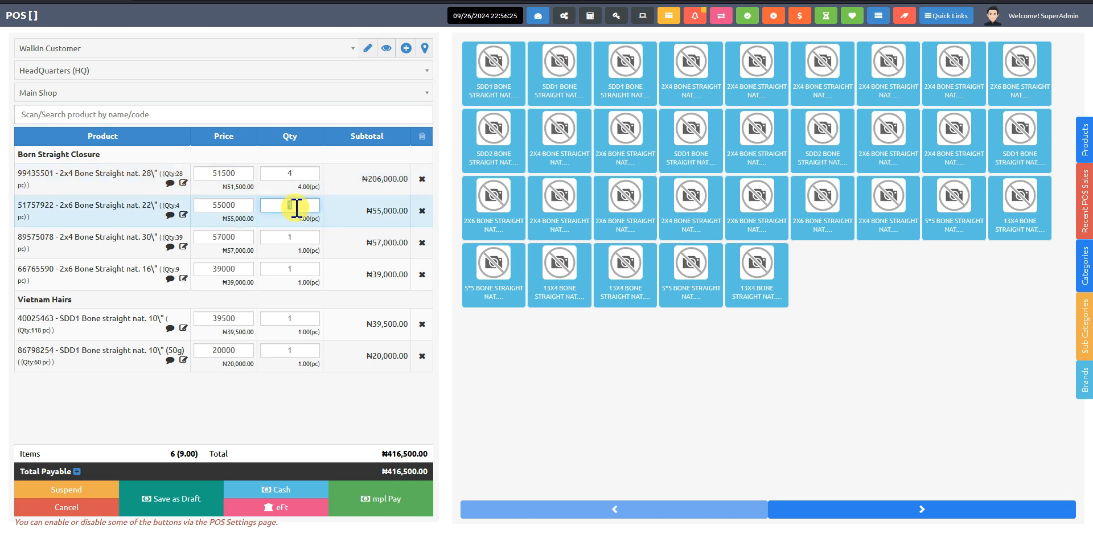
click(294, 236)
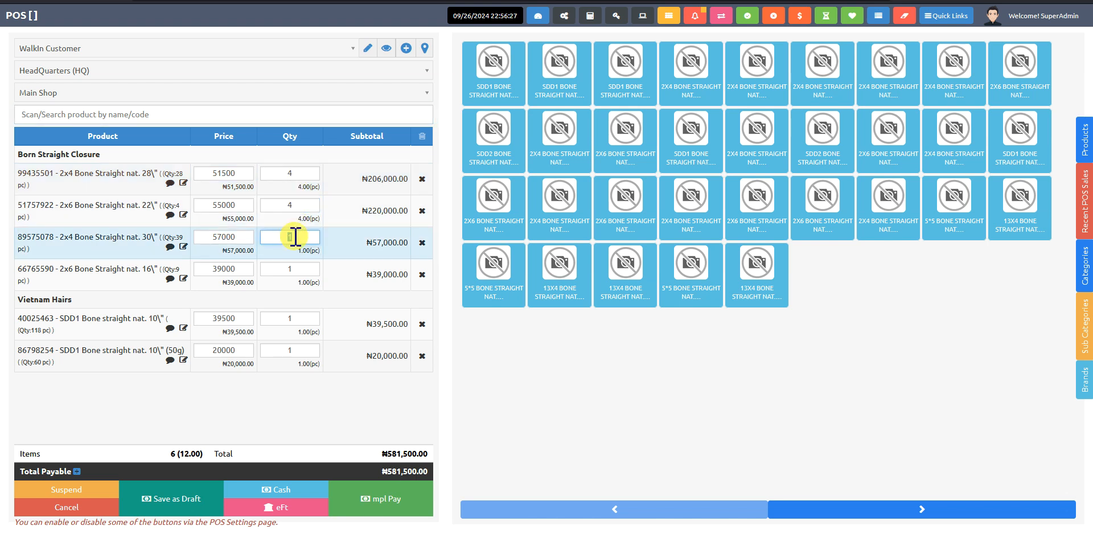
text(4)
click(297, 268)
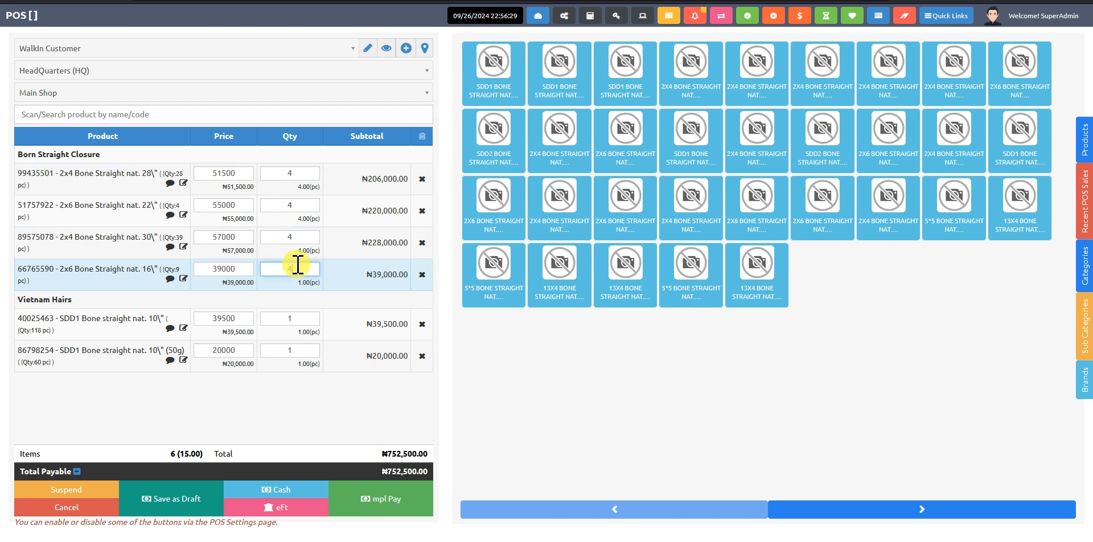
click(292, 317)
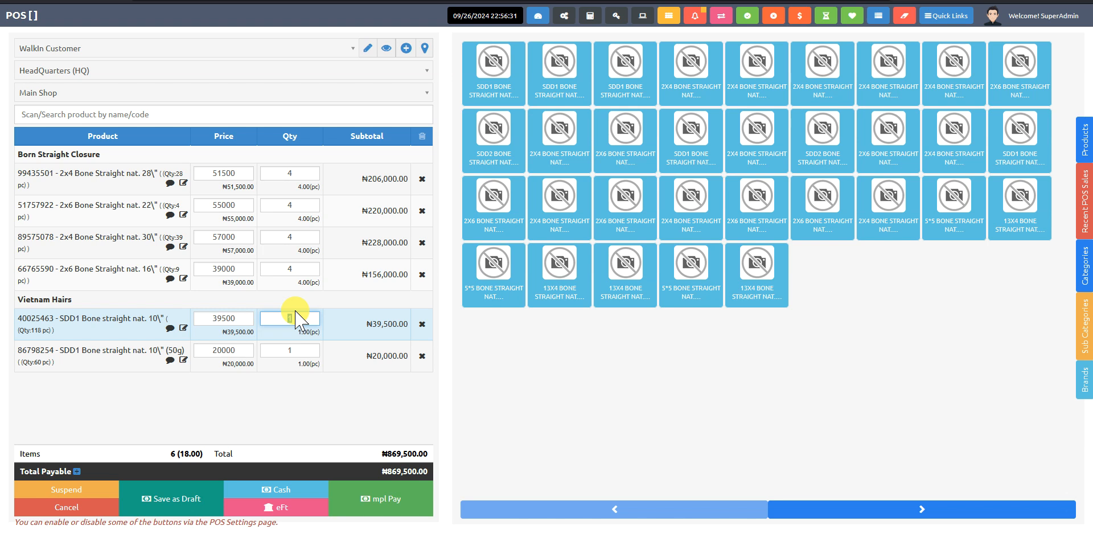
text(4)
click(305, 350)
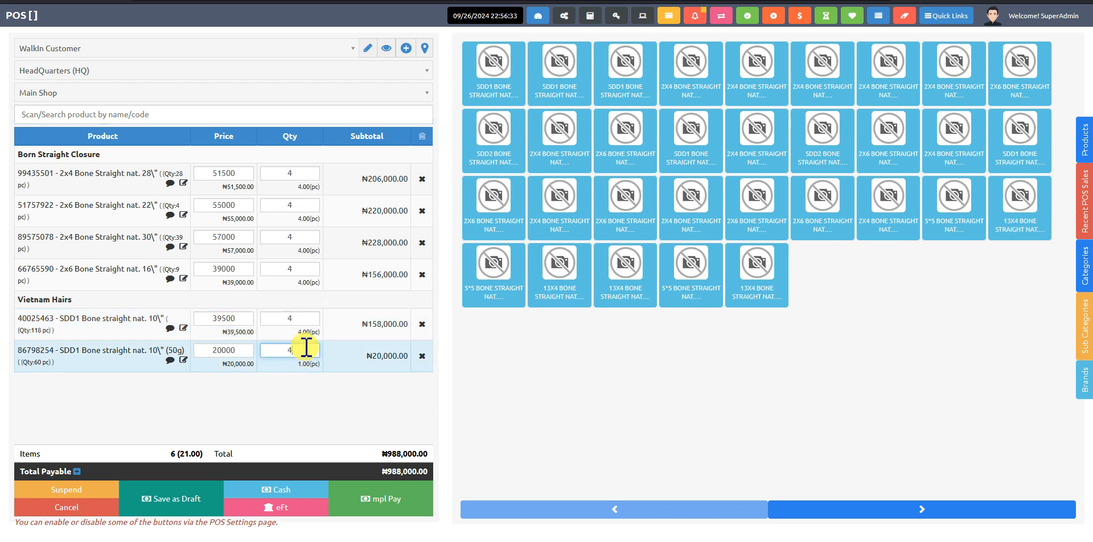
click(320, 419)
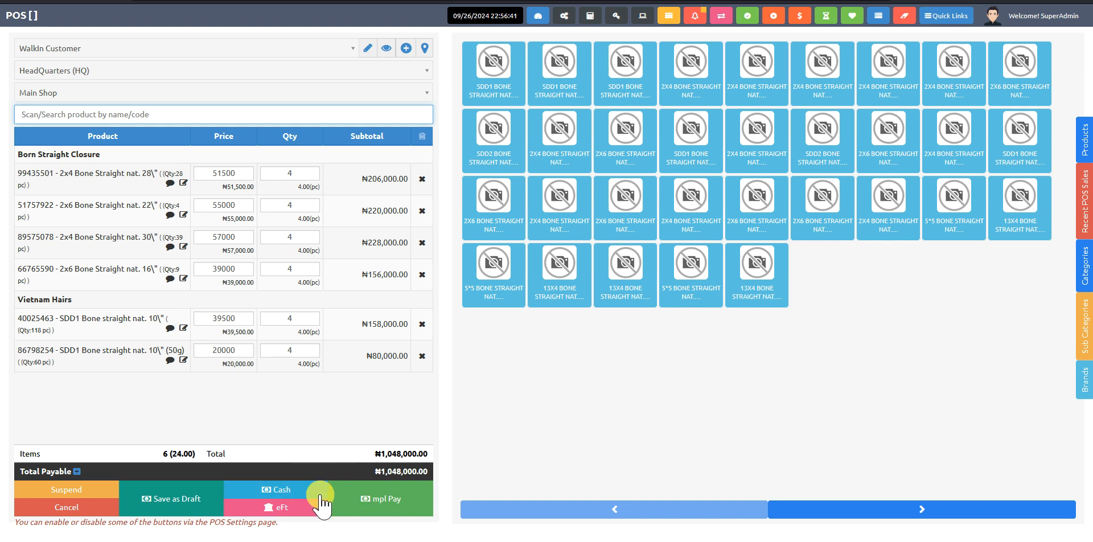
Step: Examine the bank and mode options for a full electronic funds transfer, trying Bank Deposit/Transfer, and cancel without paying
click(297, 509)
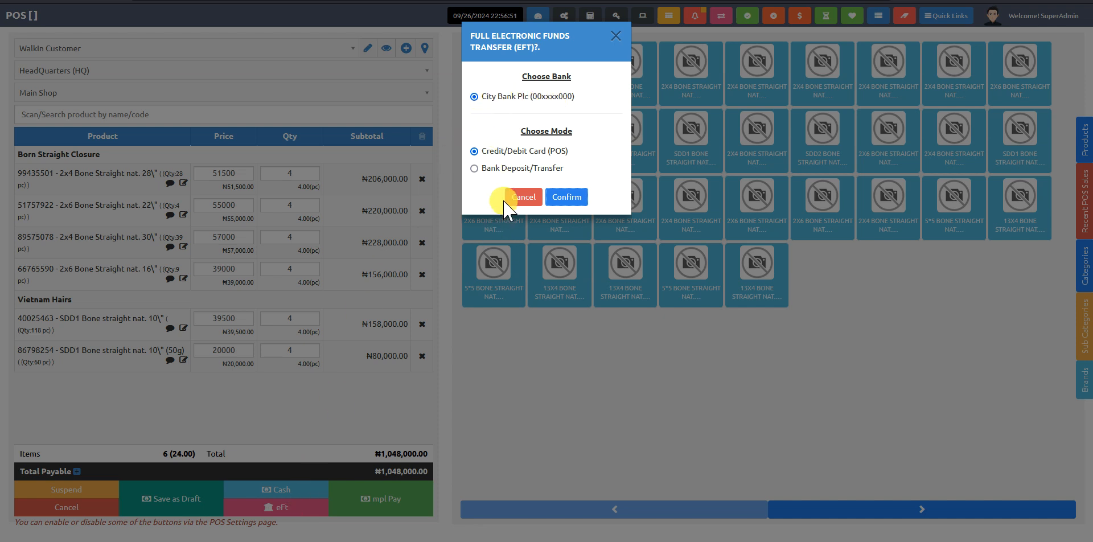
click(488, 169)
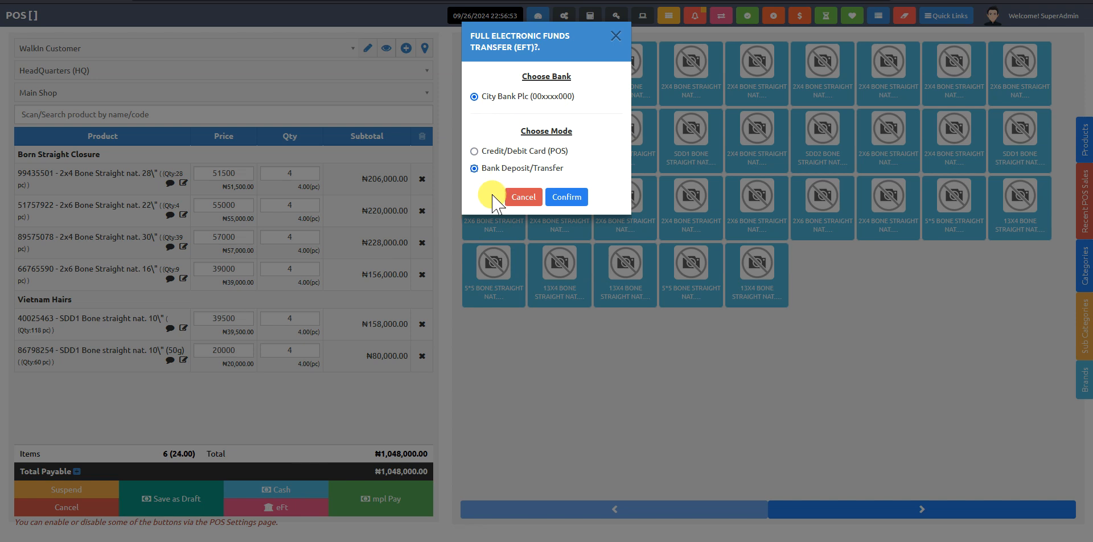
click(526, 199)
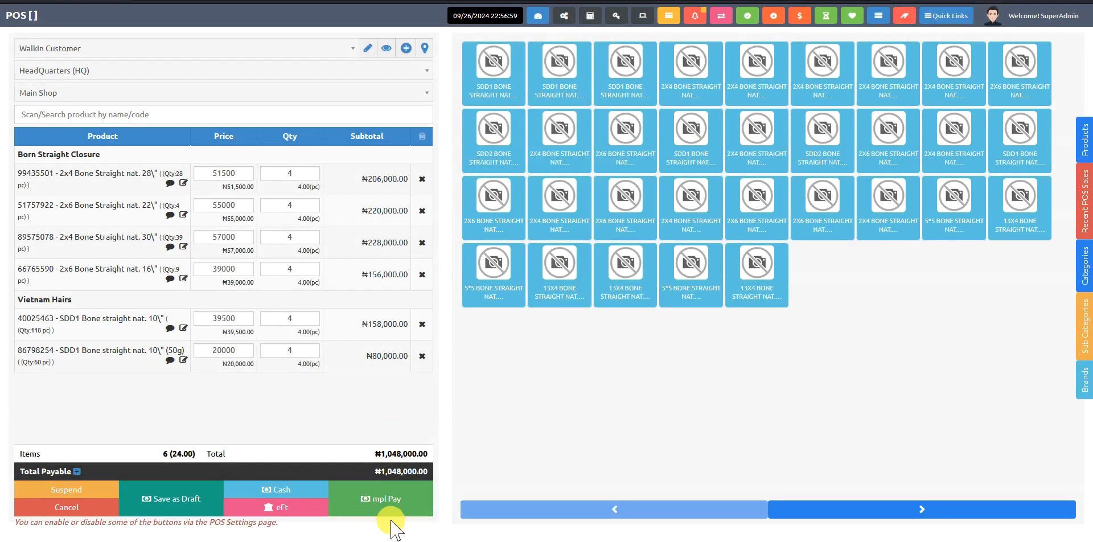
Step: Open the multiple-payment form for the sale and enter a first Cash Payment of 48000 paid by Cash
click(381, 496)
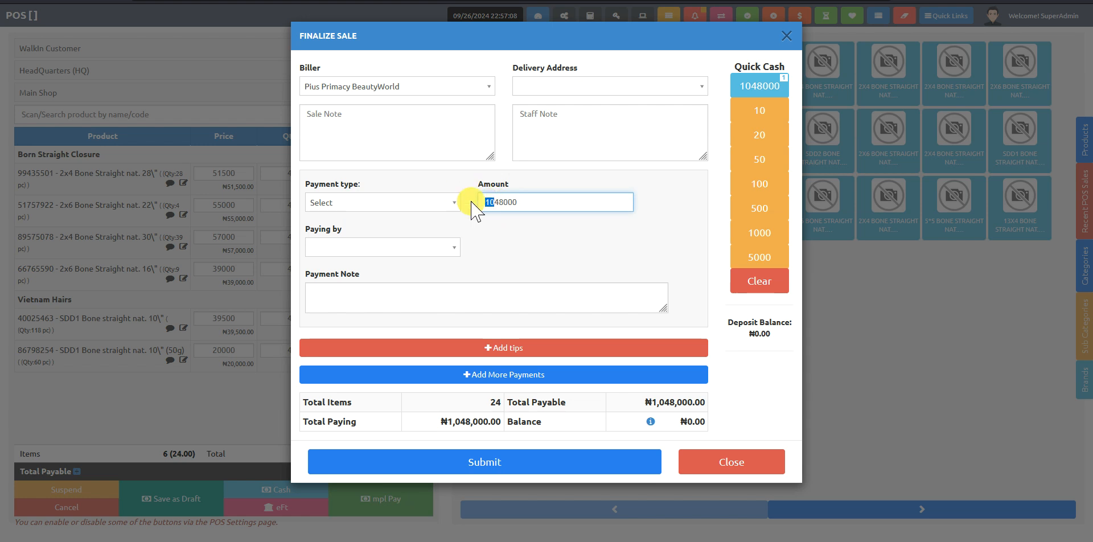
click(385, 204)
click(361, 253)
click(545, 205)
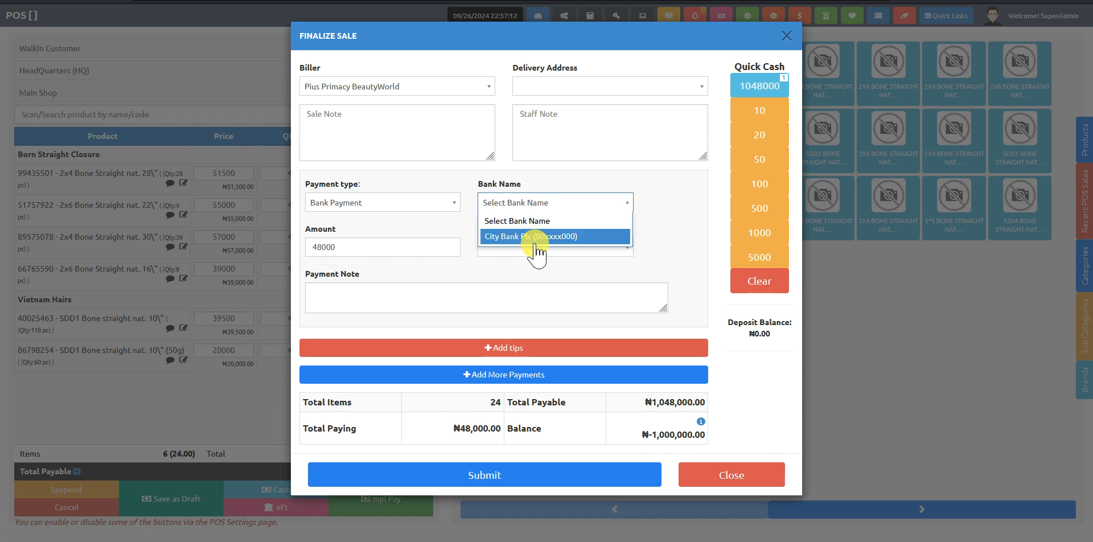
click(415, 206)
click(351, 235)
click(399, 247)
click(347, 280)
Step: Add a second Bank Payment of 1000000 through City Bank Plc paid by Other, and close the form without submitting
click(498, 375)
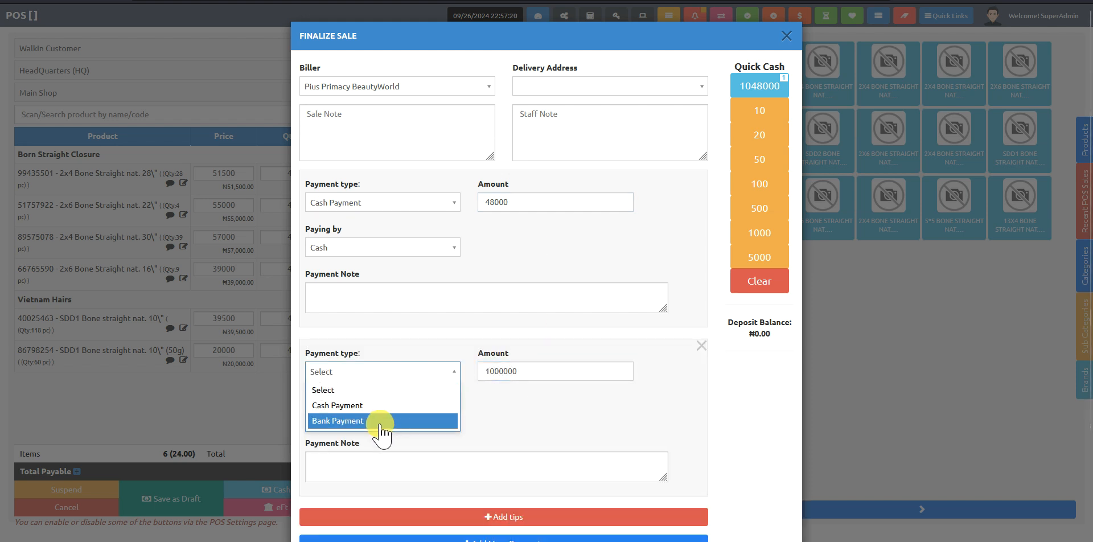
click(367, 421)
click(526, 376)
click(541, 408)
click(542, 415)
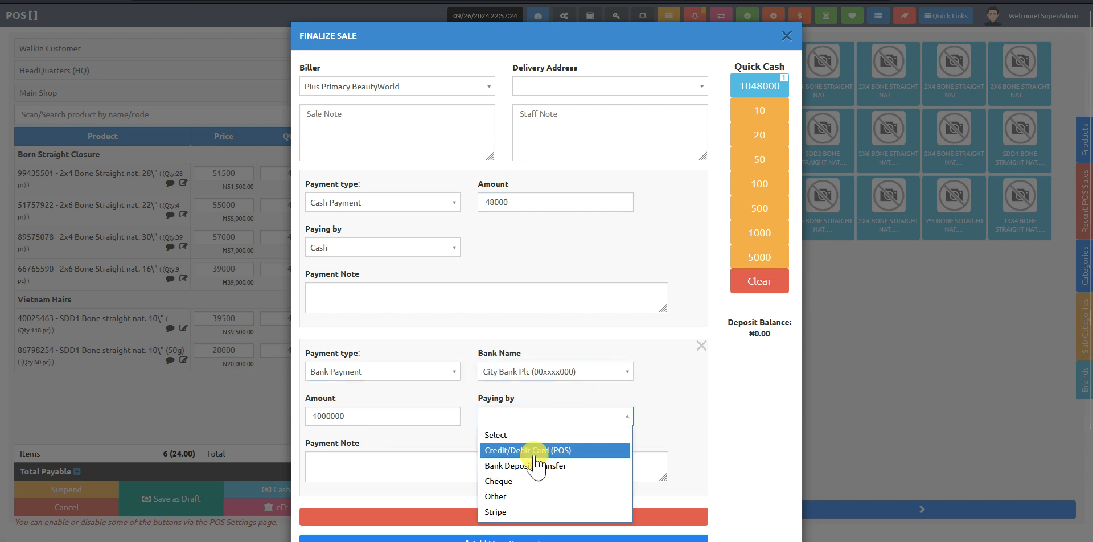
click(535, 497)
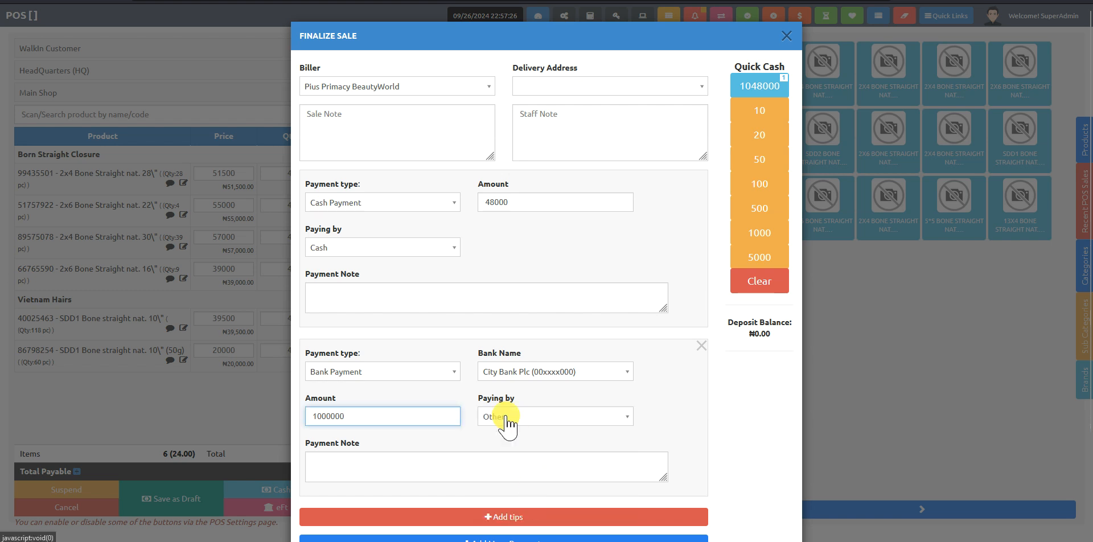
scroll(697, 400, down, 2)
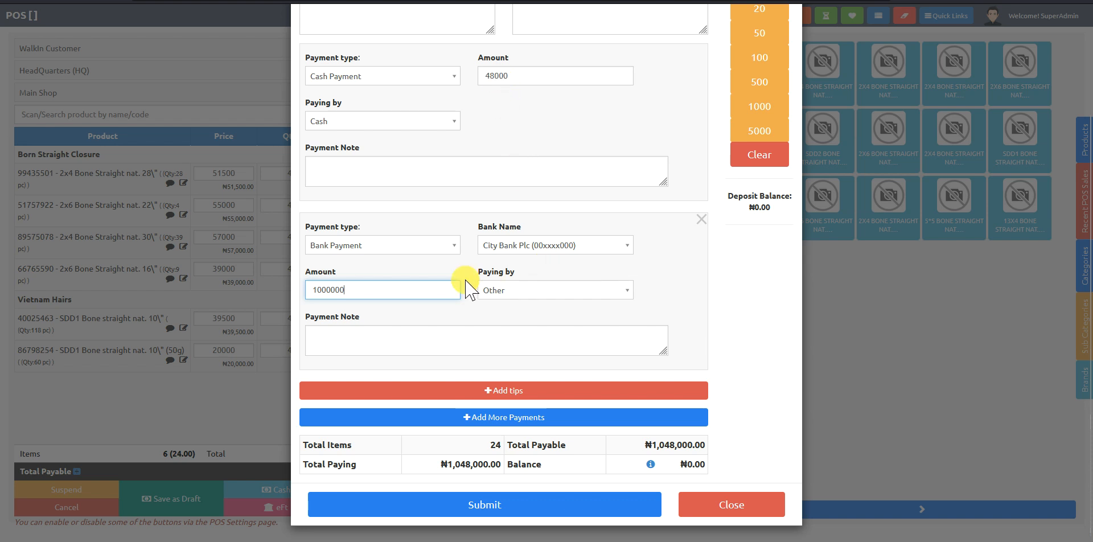
click(716, 507)
Step: Complete the sale as a full electronic funds transfer to City Bank Plc by Credit/Debit Card (POS), without printing the receipt
click(303, 504)
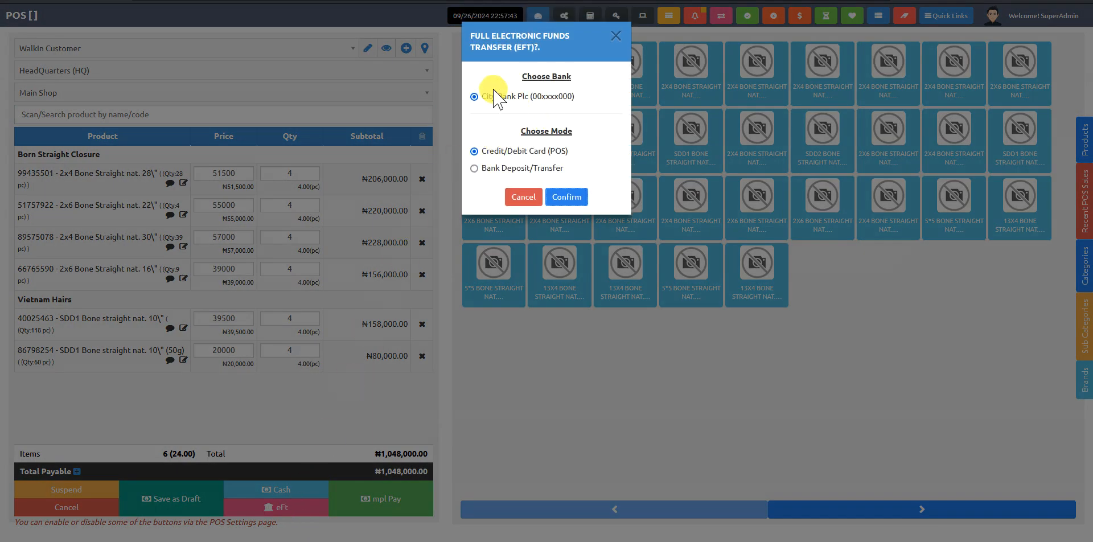
click(569, 198)
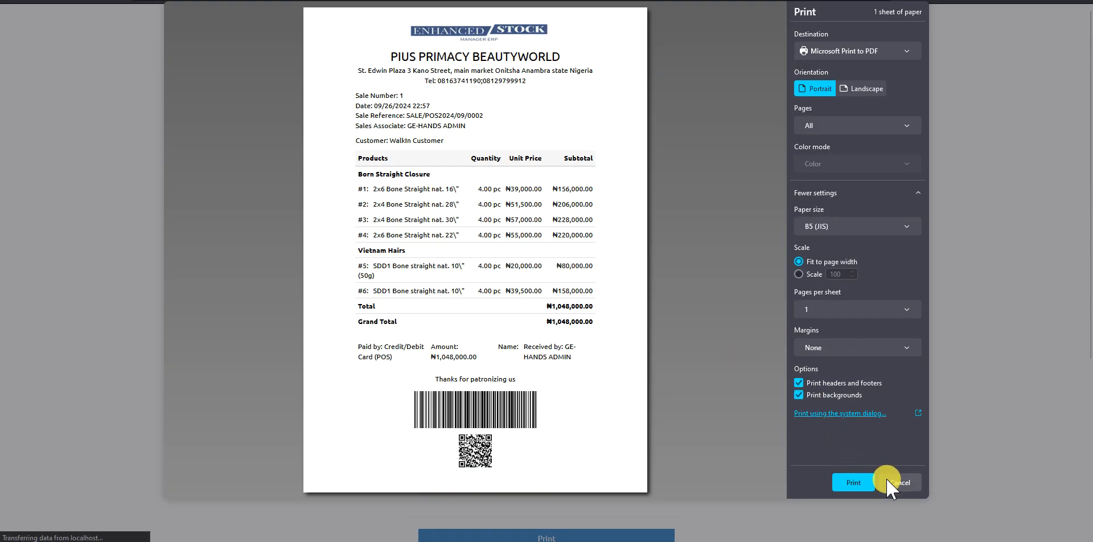
click(898, 483)
Step: Examine the receipt's WhatsApp sending form with the Paid WhatsApp API (TextMeBOT) option, and close it without sending
scroll(726, 283, down, 4)
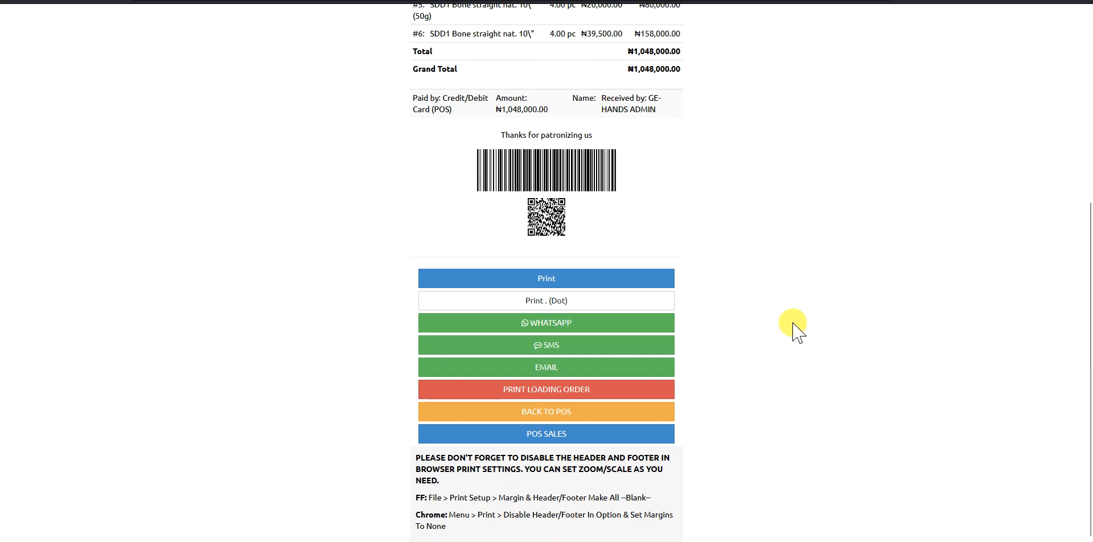
click(568, 324)
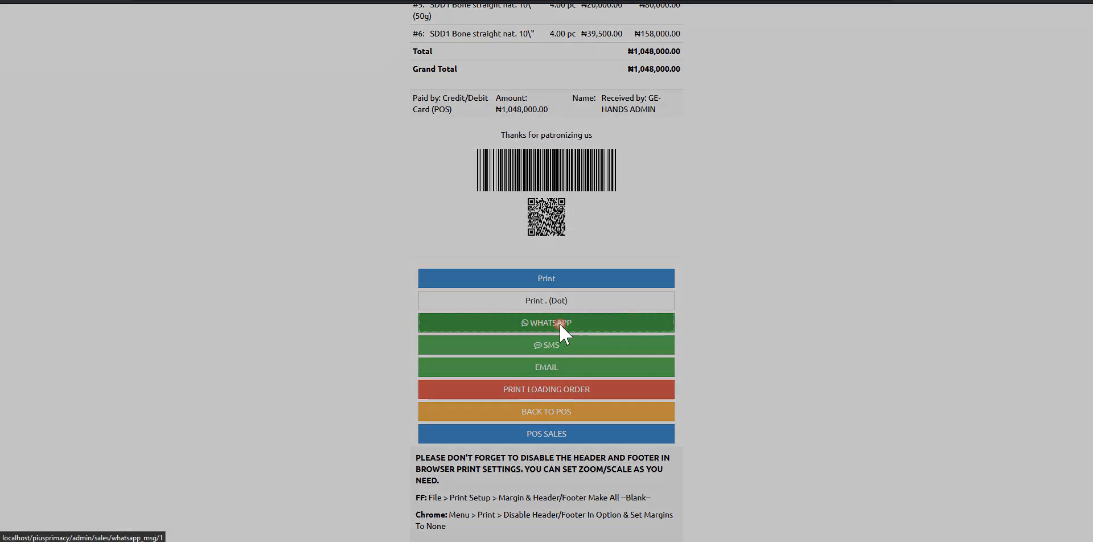
click(445, 87)
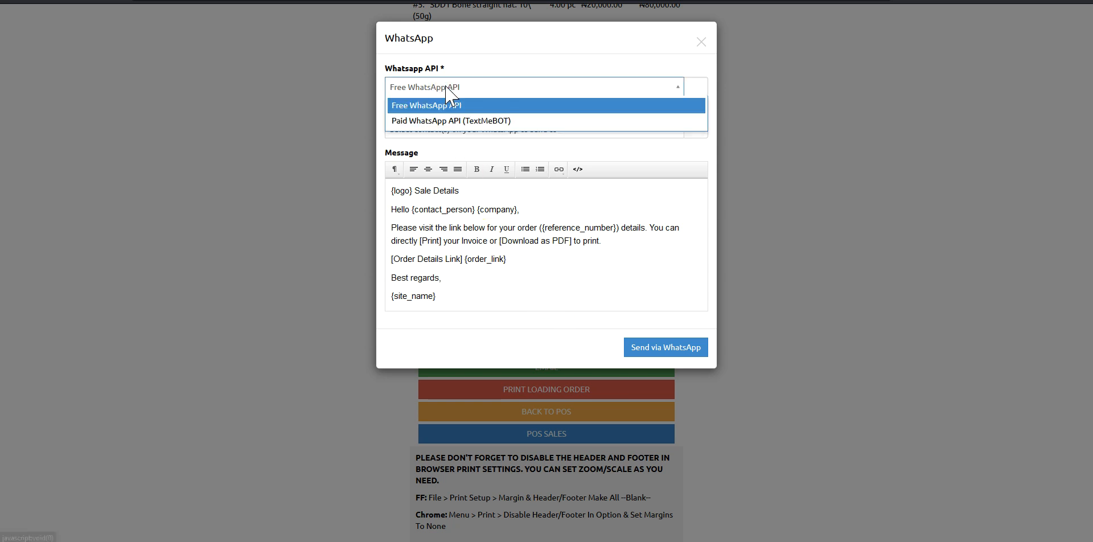
click(444, 122)
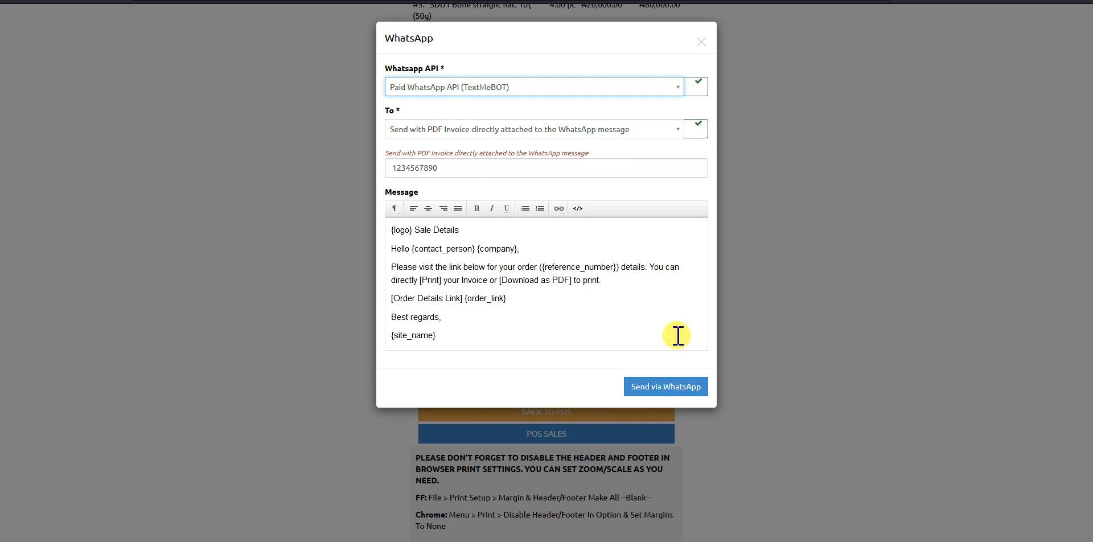
click(701, 45)
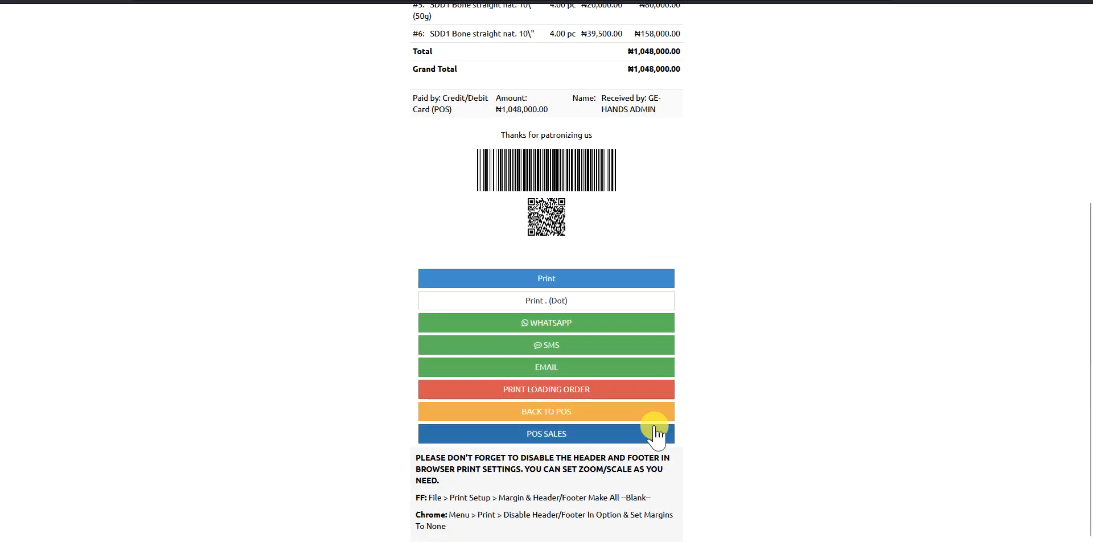
click(541, 325)
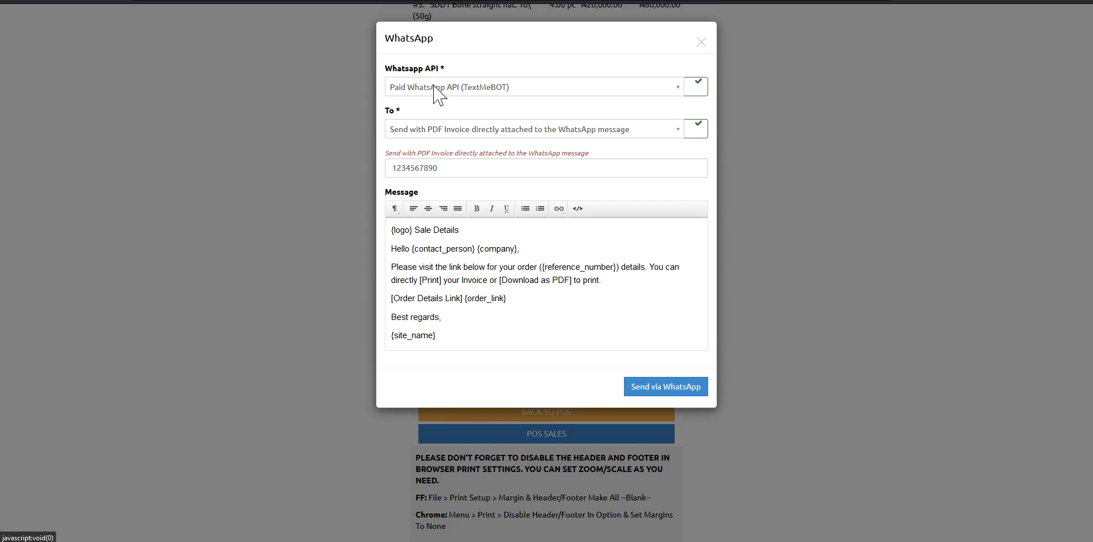
click(436, 94)
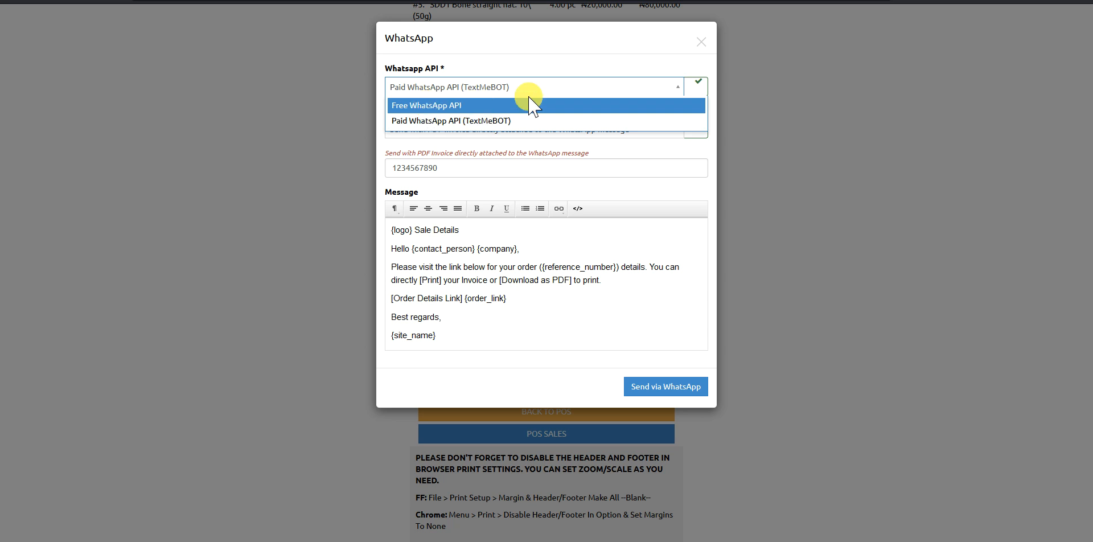
click(704, 43)
click(703, 42)
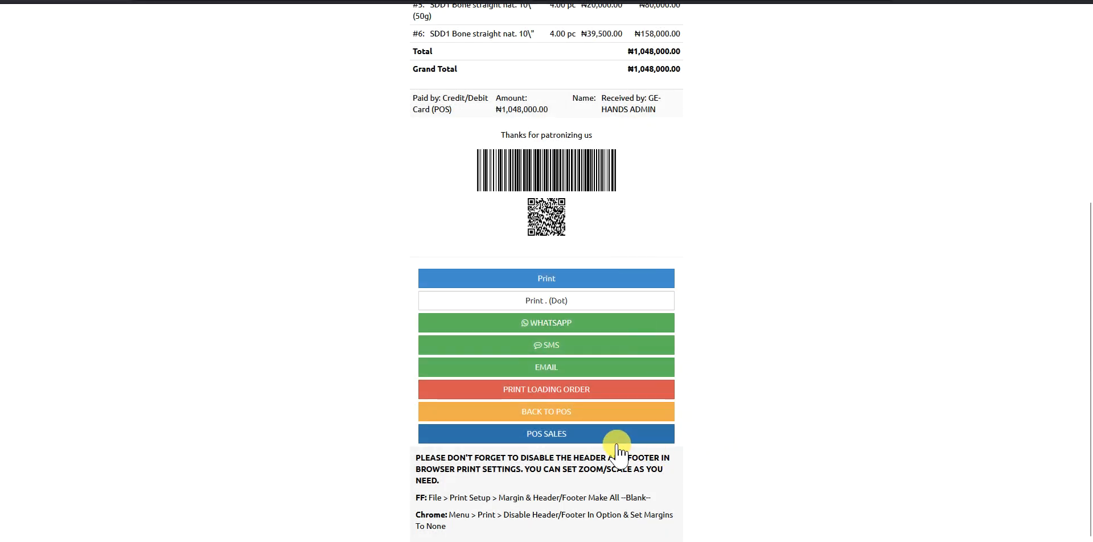
Step: Start another POS sale with 2x4 34, 24 and 12 inch, 5*5 18 inch, 13x4 12 inch, 2x6 18 inch and SDD1 10 inch Bone Straight
click(591, 415)
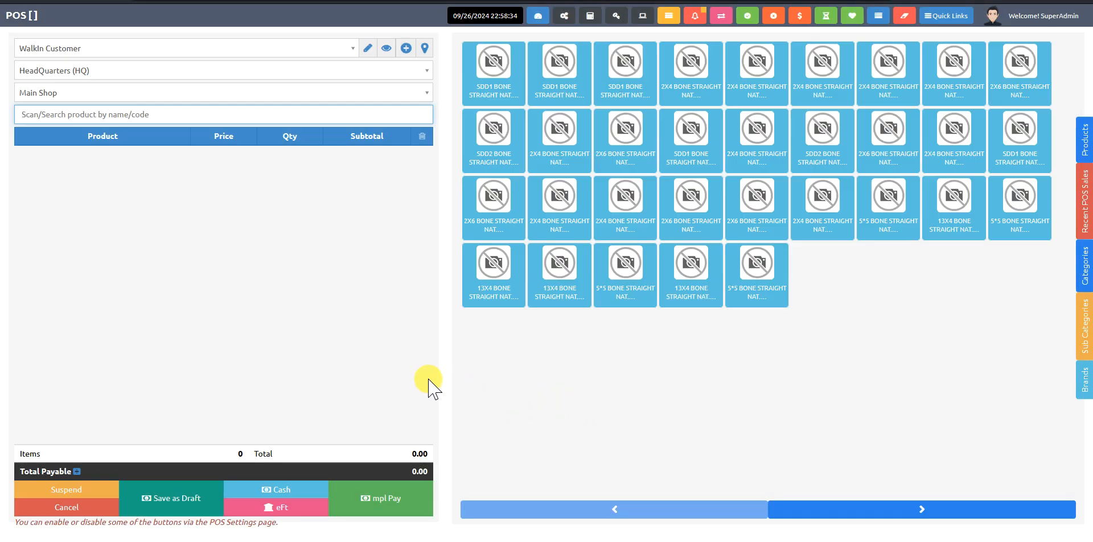
click(822, 196)
click(884, 213)
click(948, 223)
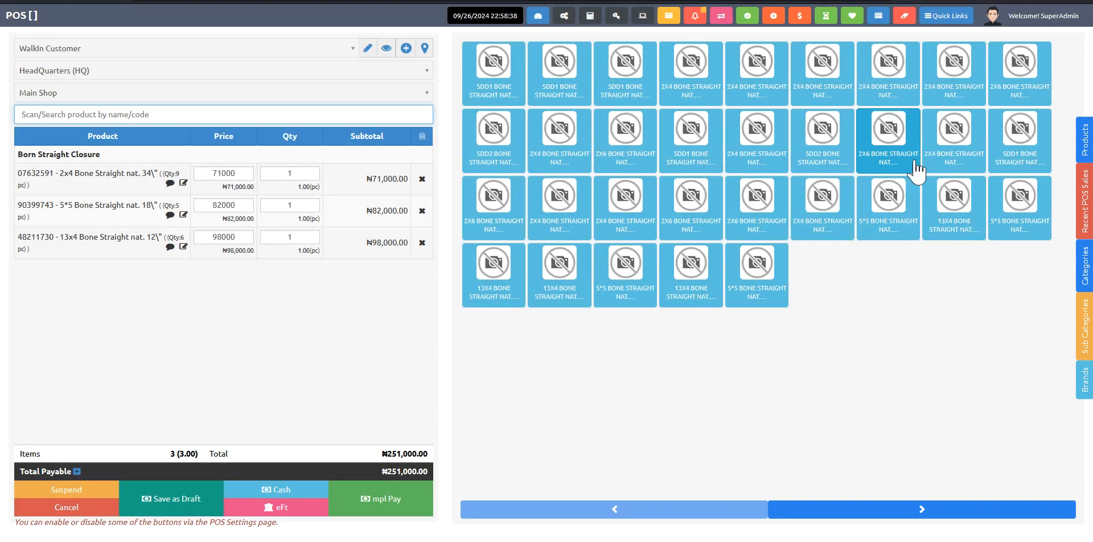
click(890, 156)
click(760, 151)
click(688, 87)
click(678, 134)
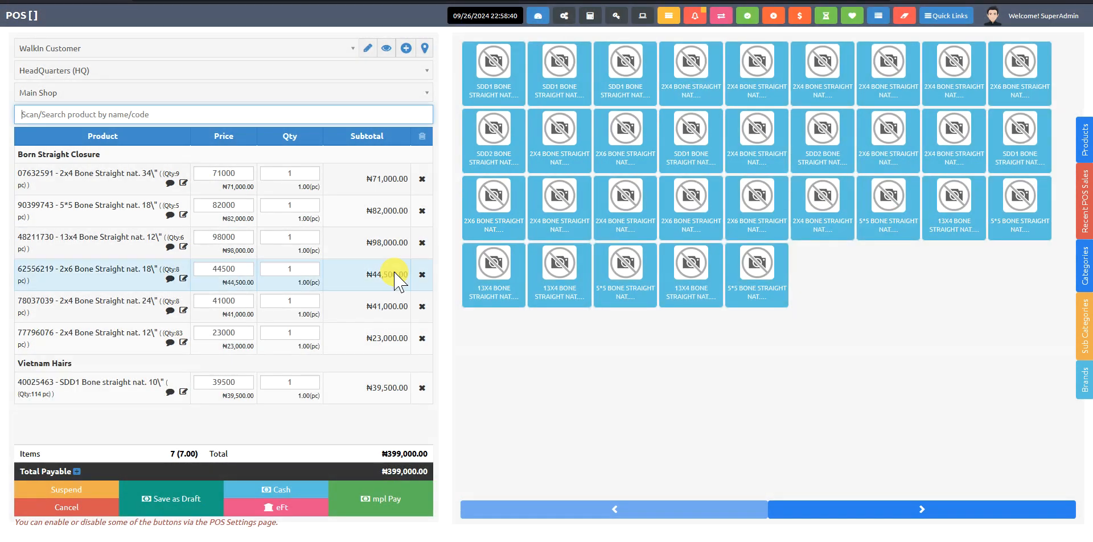
Step: Set the quantities of the first 2x4 34 inch line and the 5*5 18 inch product to 5 each
click(297, 173)
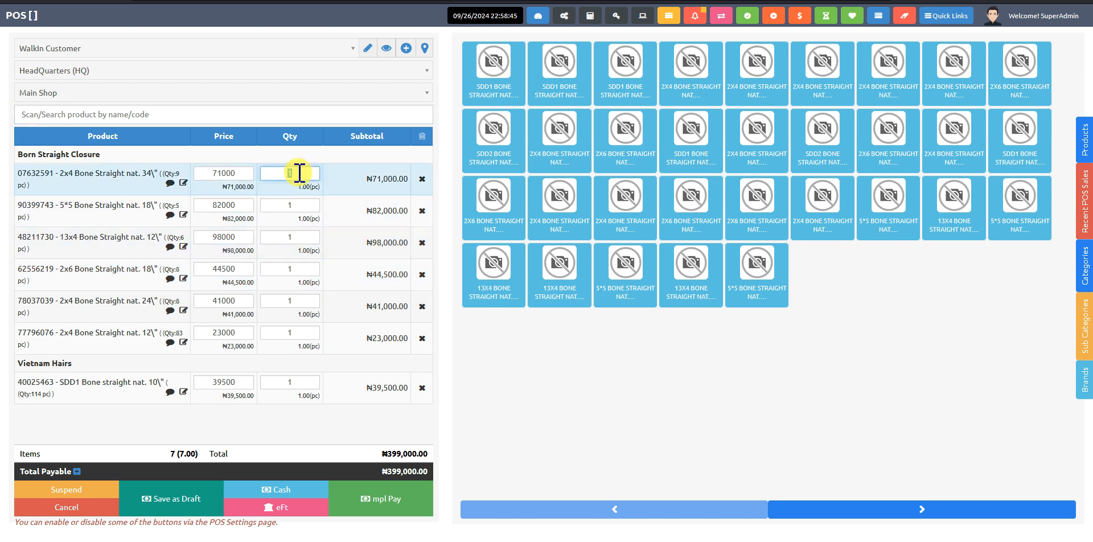
text(5)
key(Return)
click(297, 207)
text(5)
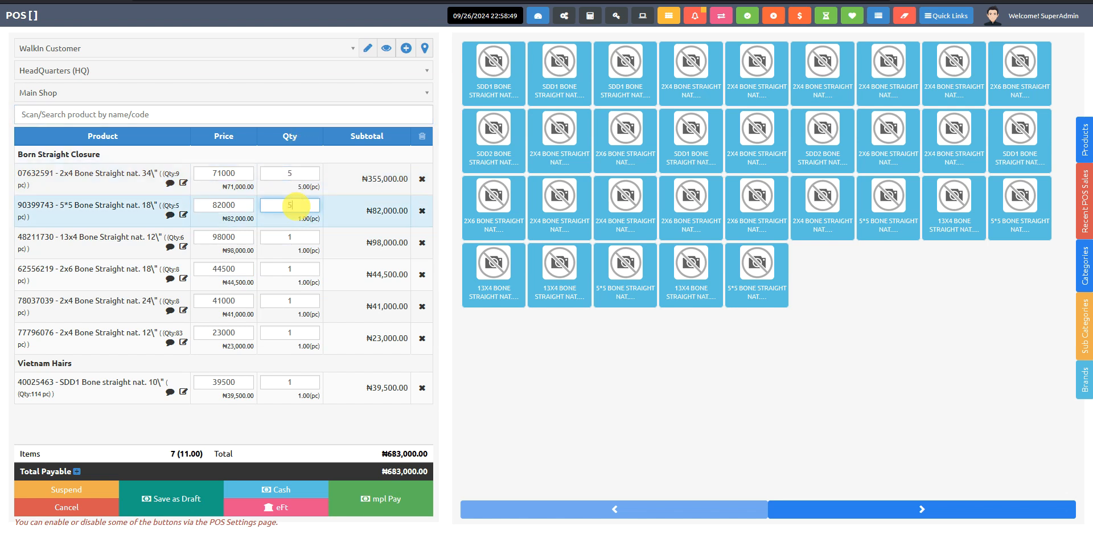
key(Return)
Step: Set the quantities of the 13x4 12 inch, 2x6 18 inch and 2x4 24 inch products to 5 each
click(304, 247)
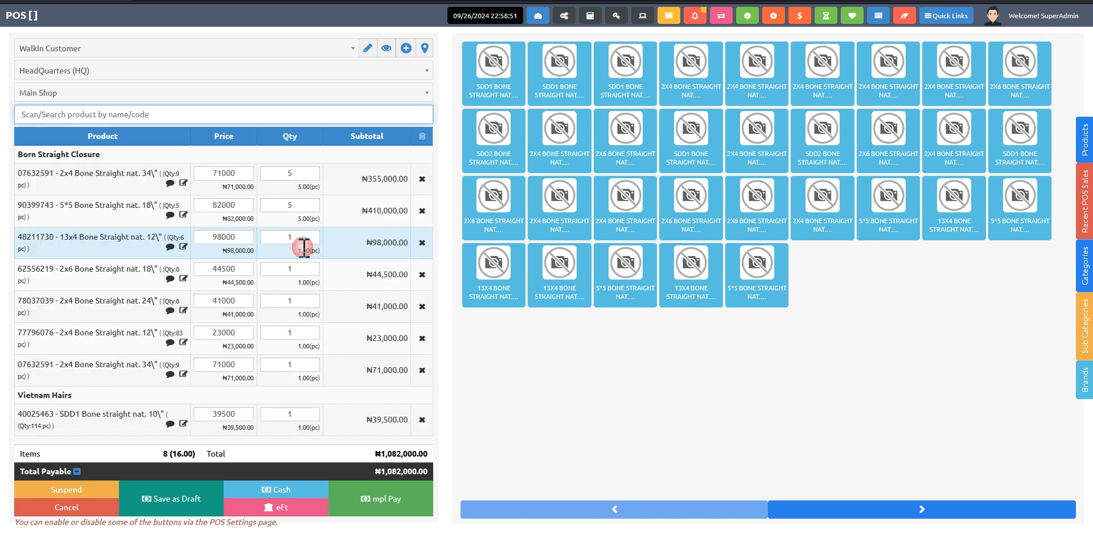
click(300, 237)
text(5)
key(Return)
click(297, 271)
text(5)
key(Return)
click(296, 302)
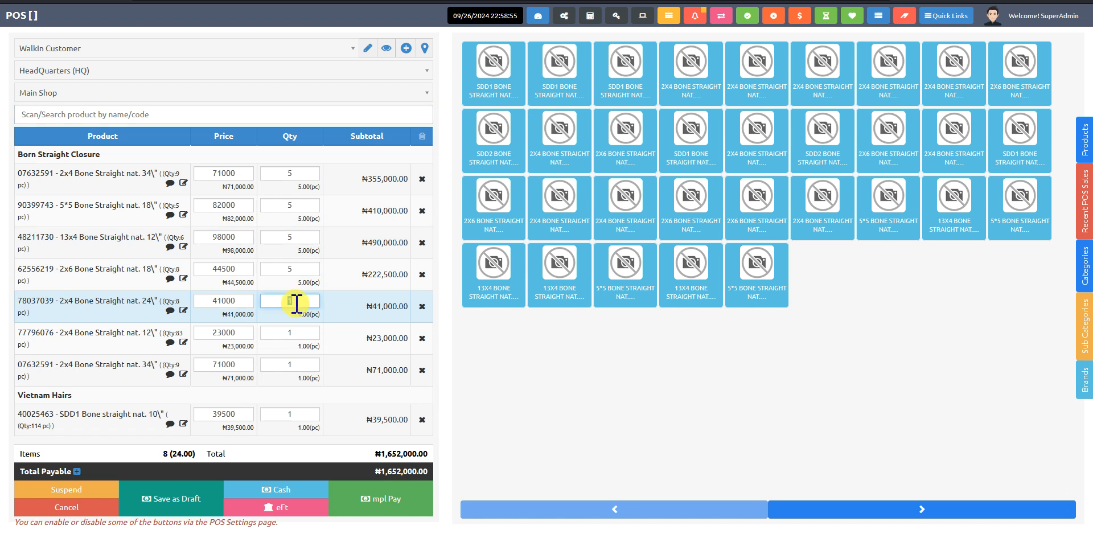
text(5)
key(Return)
Step: Set the quantities to 10 for 2x4 12 inch, 5 for the duplicate 2x4 34 inch line and 20 for SDD1 10 inch
click(295, 333)
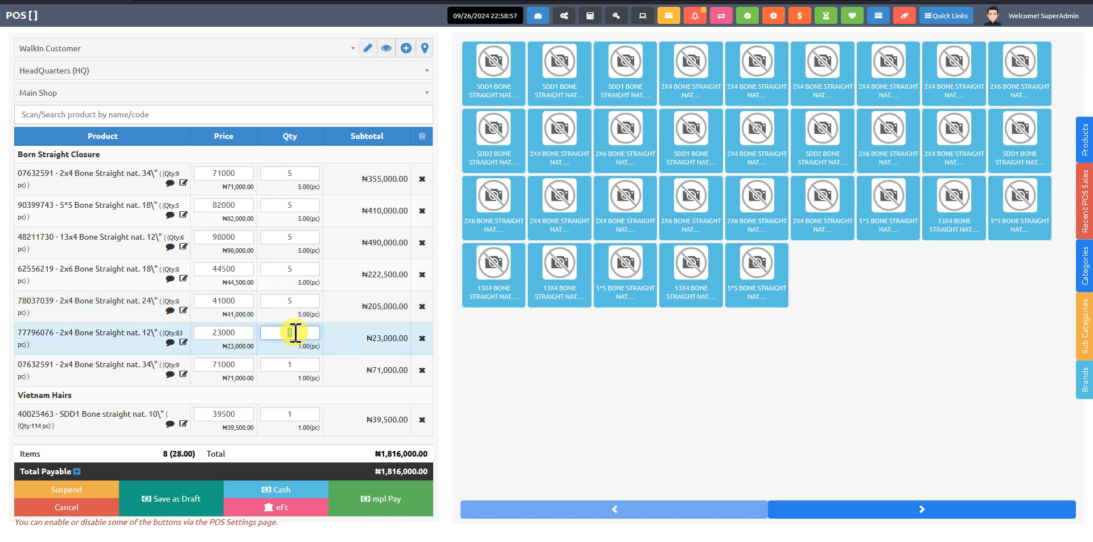
text(10)
key(Return)
click(307, 365)
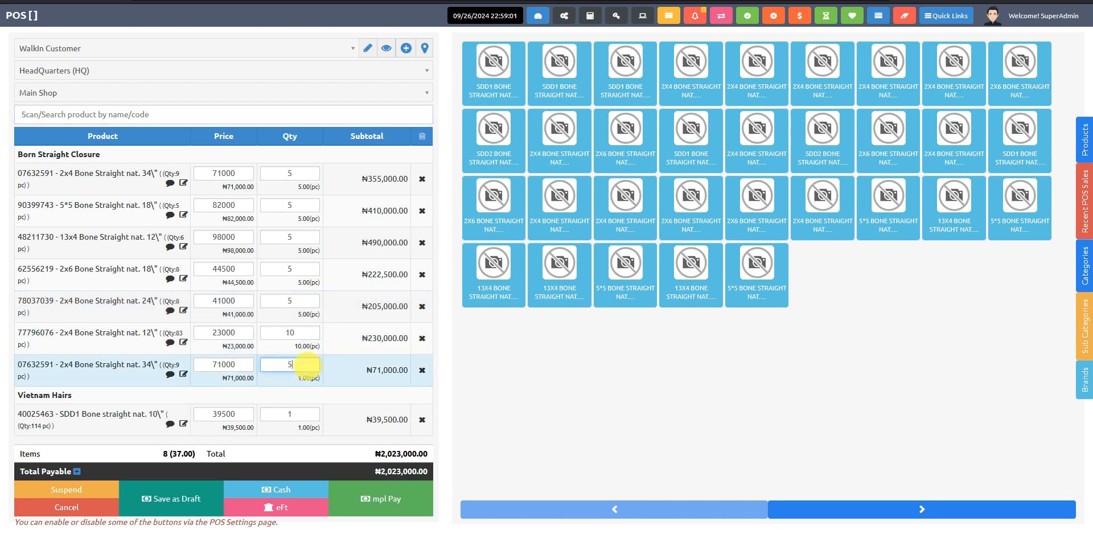
click(305, 413)
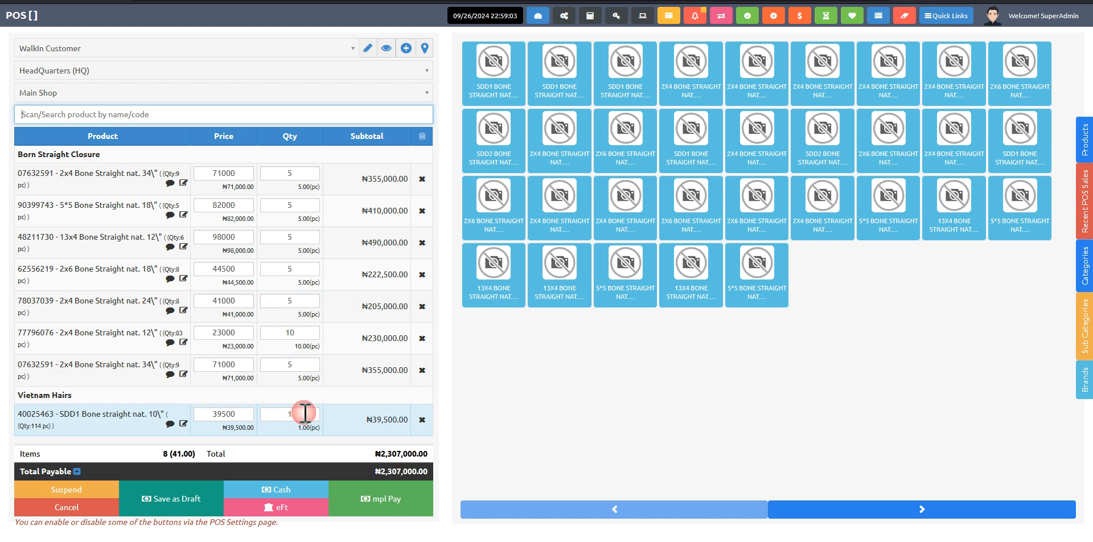
text(20)
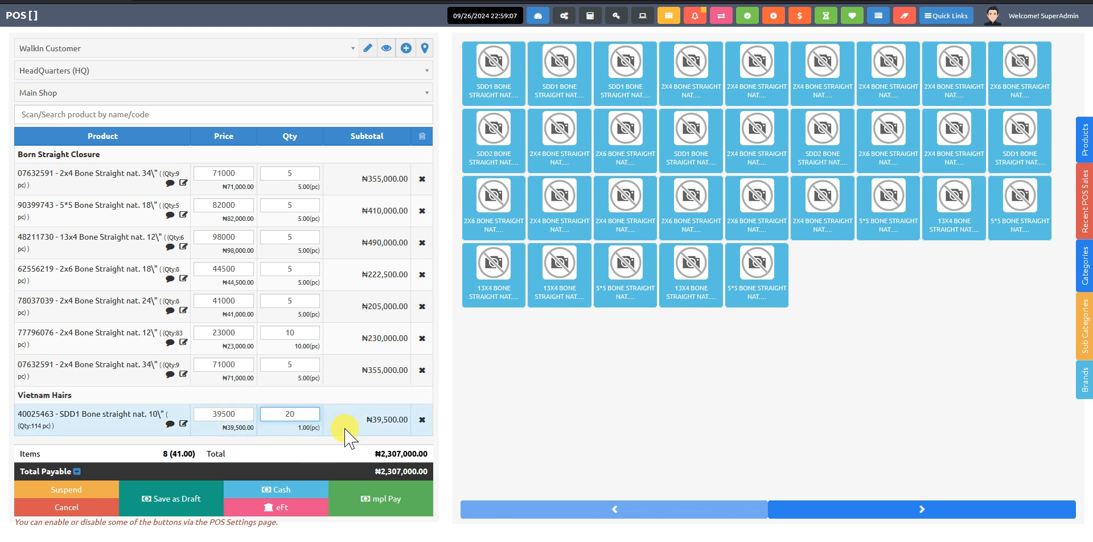
Step: Try to complete the sale as a full cash payment, and remove the duplicate 2x4 34 inch line from the sale
click(295, 489)
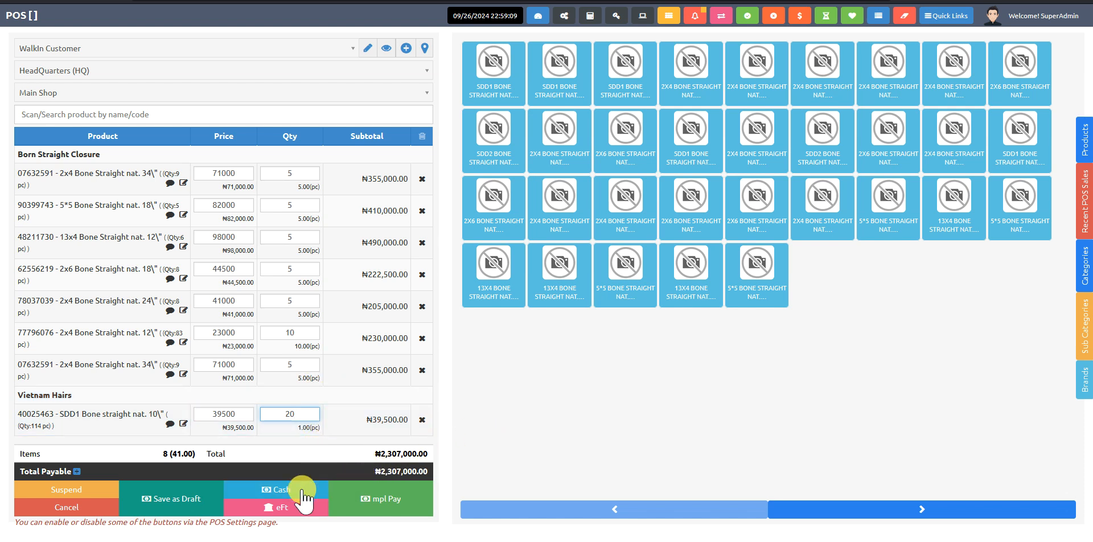
click(565, 81)
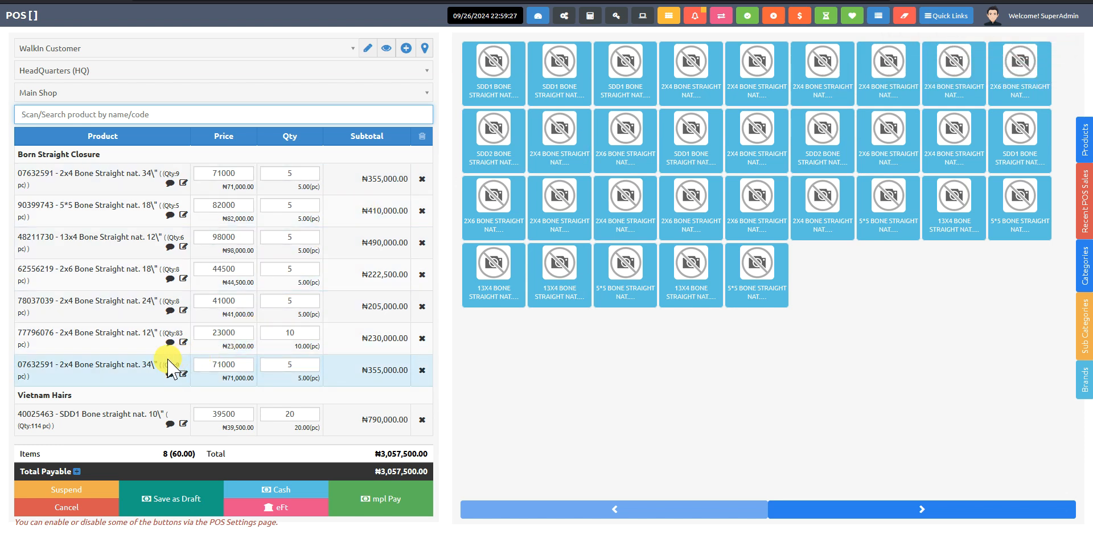
click(421, 371)
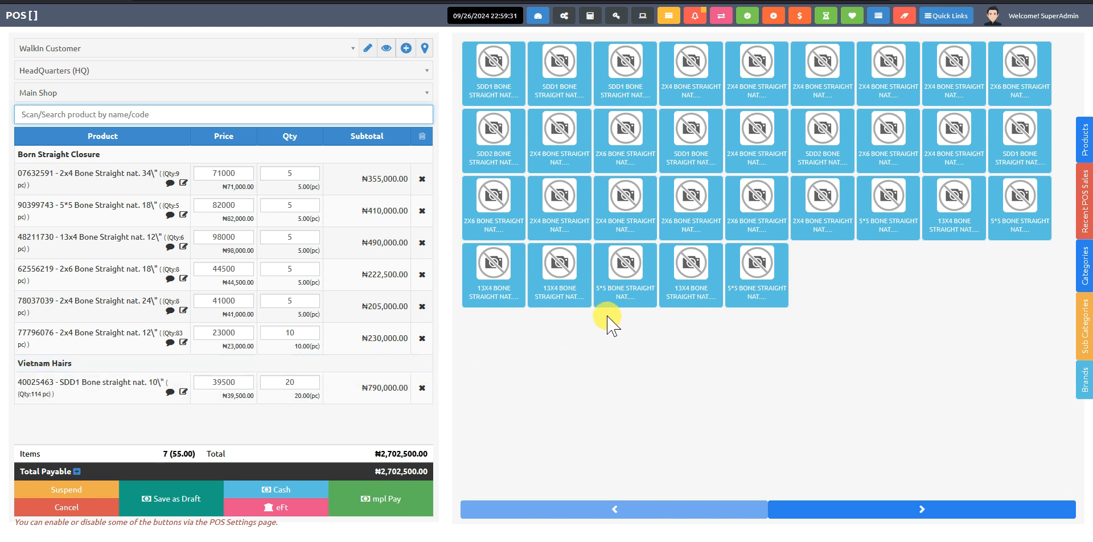
Step: Complete the sale as a full cash payment and review its receipt page without printing
click(292, 491)
click(563, 91)
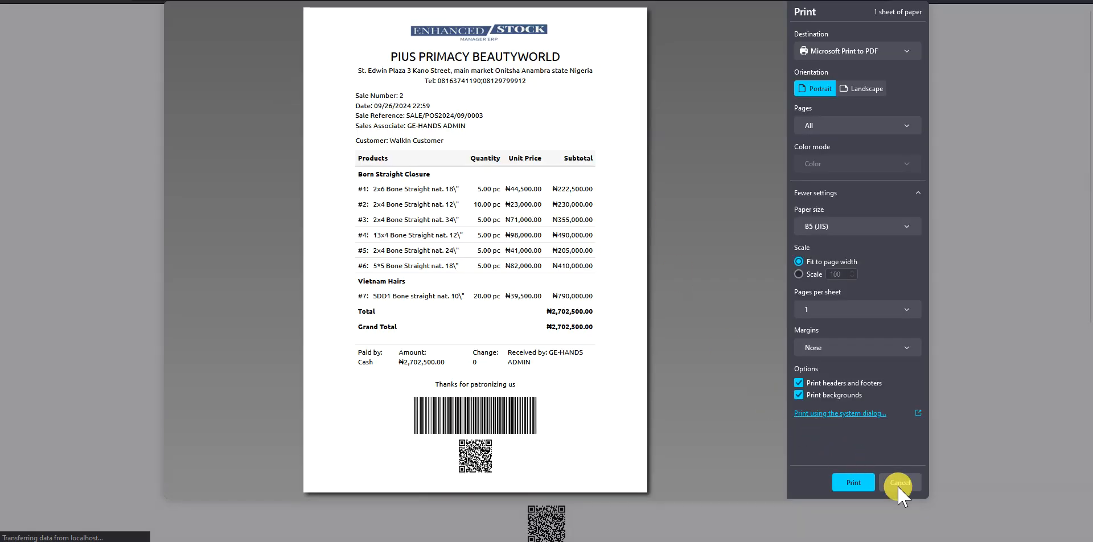
click(899, 485)
scroll(592, 305, down, 4)
scroll(586, 276, up, 6)
scroll(556, 341, down, 8)
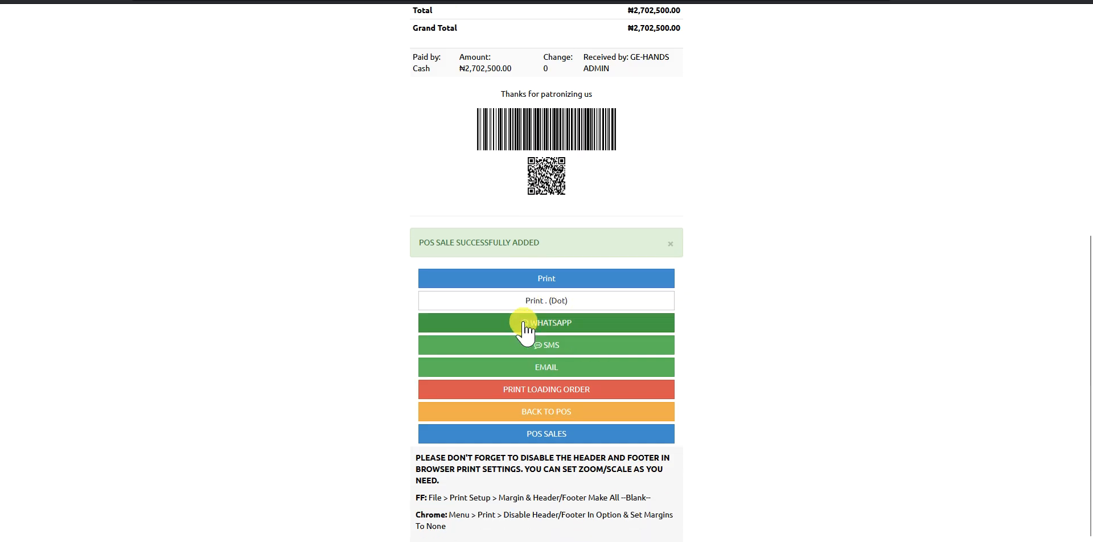
Step: View the POS sales list for all warehouses and the purchases list
click(568, 435)
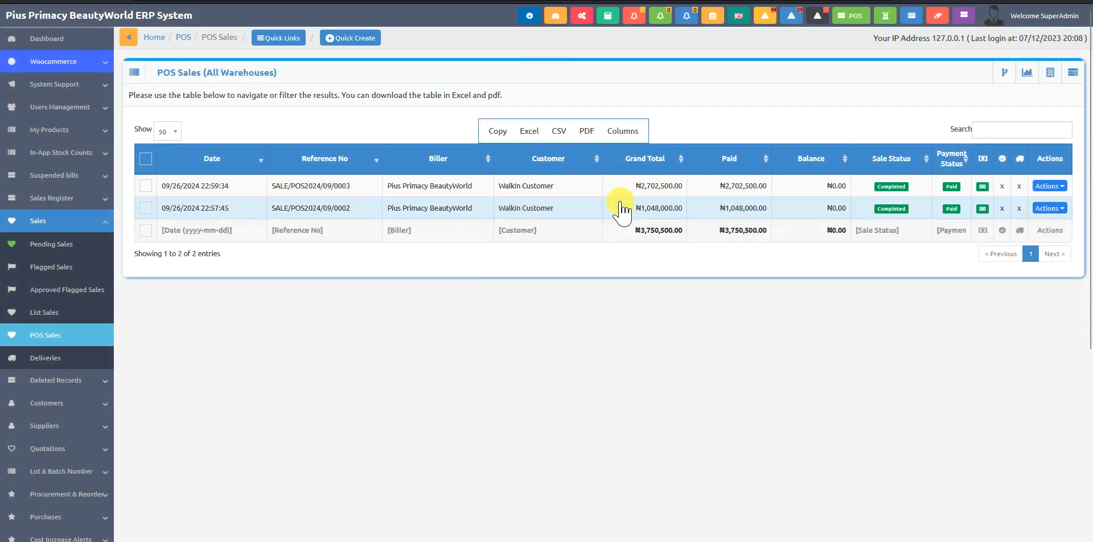
click(73, 220)
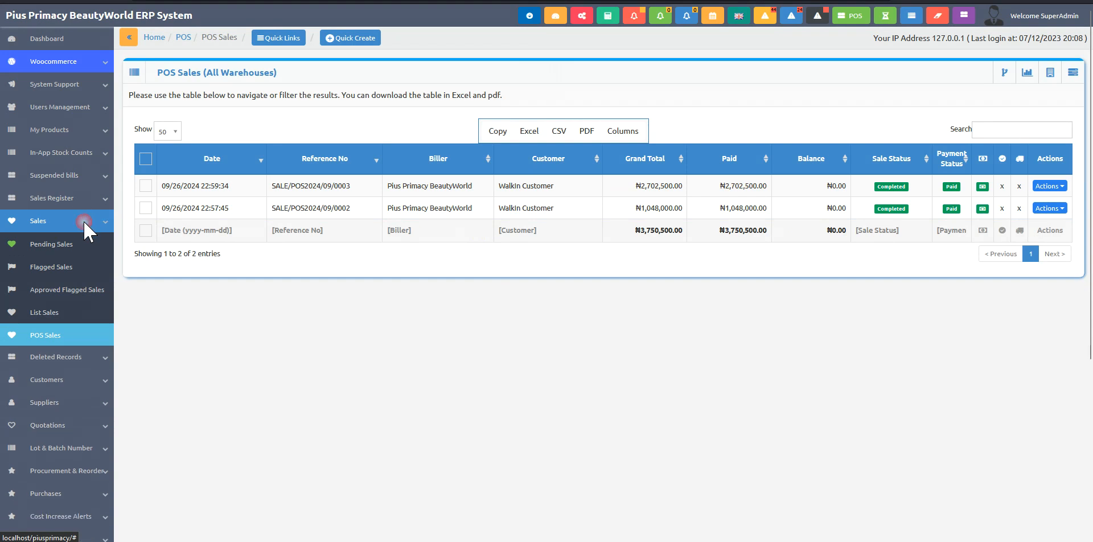
click(91, 381)
click(91, 403)
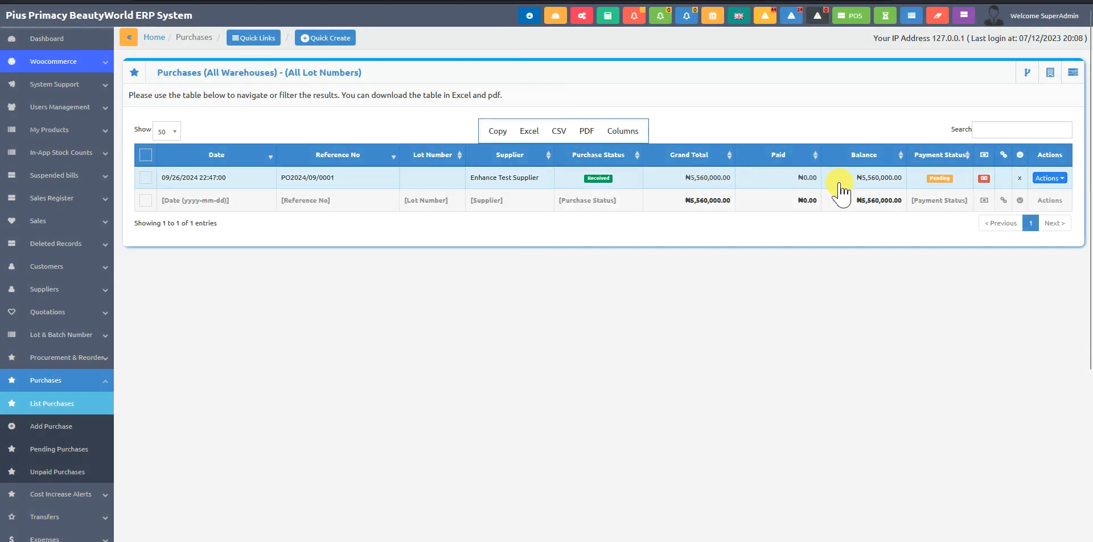
click(1050, 178)
click(1006, 263)
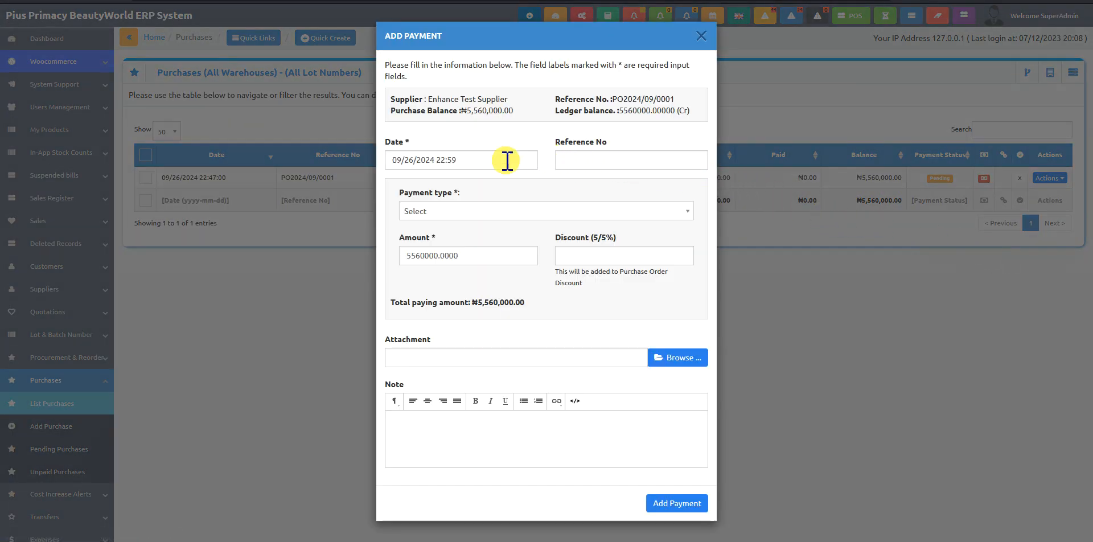
click(501, 211)
click(456, 246)
click(312, 276)
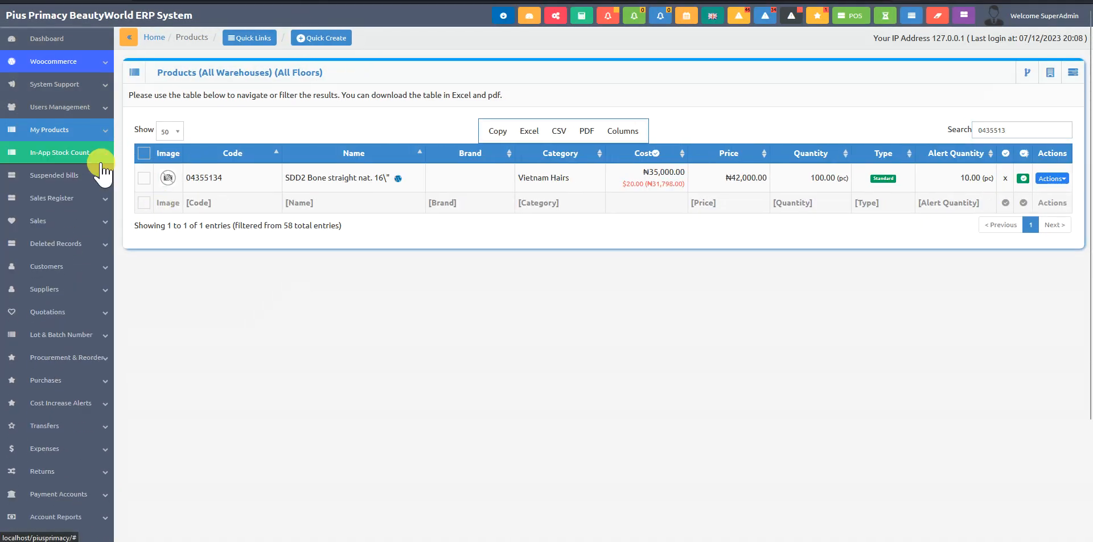
Step: Open the list of cash and bank payment accounts, dismiss the unpaid purchase alert and check the account balances
click(79, 381)
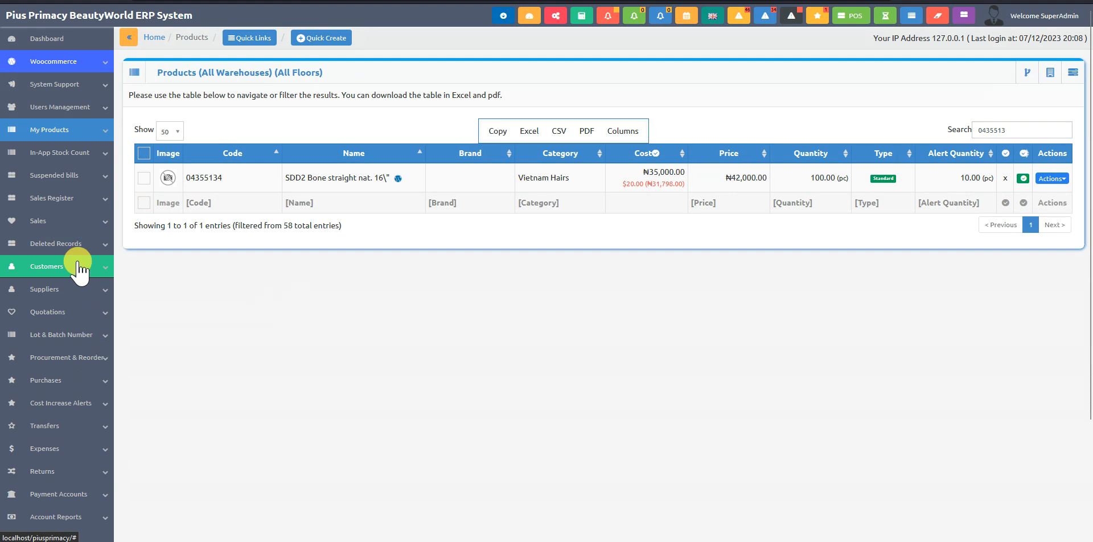
click(94, 494)
click(71, 516)
click(683, 300)
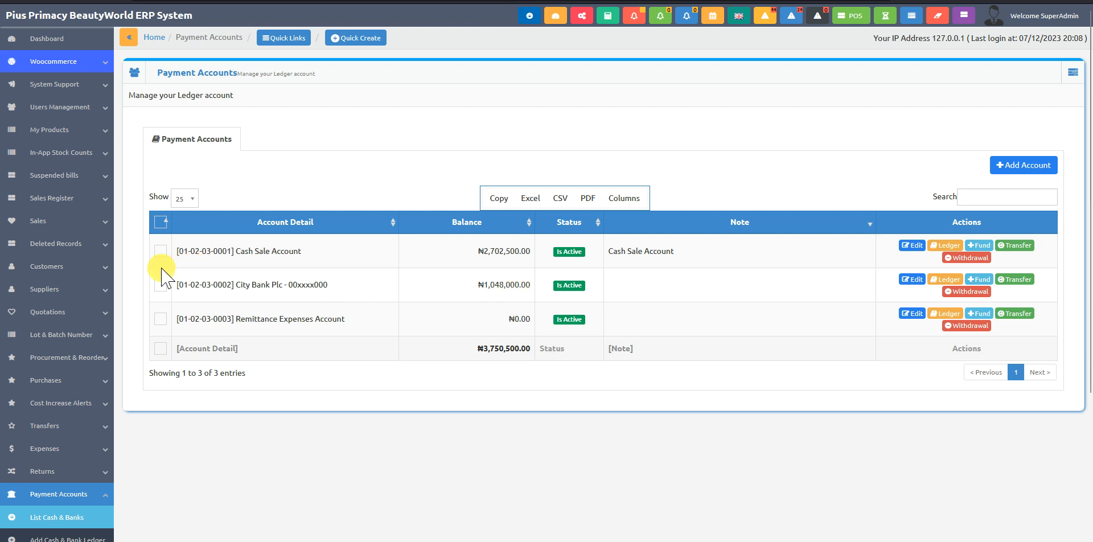
Step: Start a new POS sale for WalkIn Customer with the 2x6 24 inch, 2x4 24 inch and SDD1 10 inch products
click(849, 16)
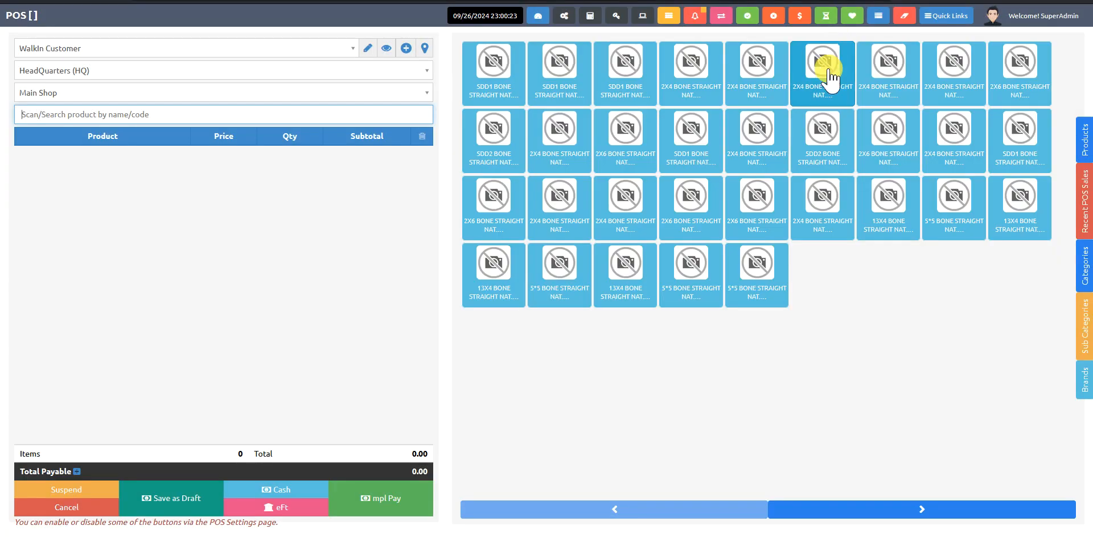
click(690, 212)
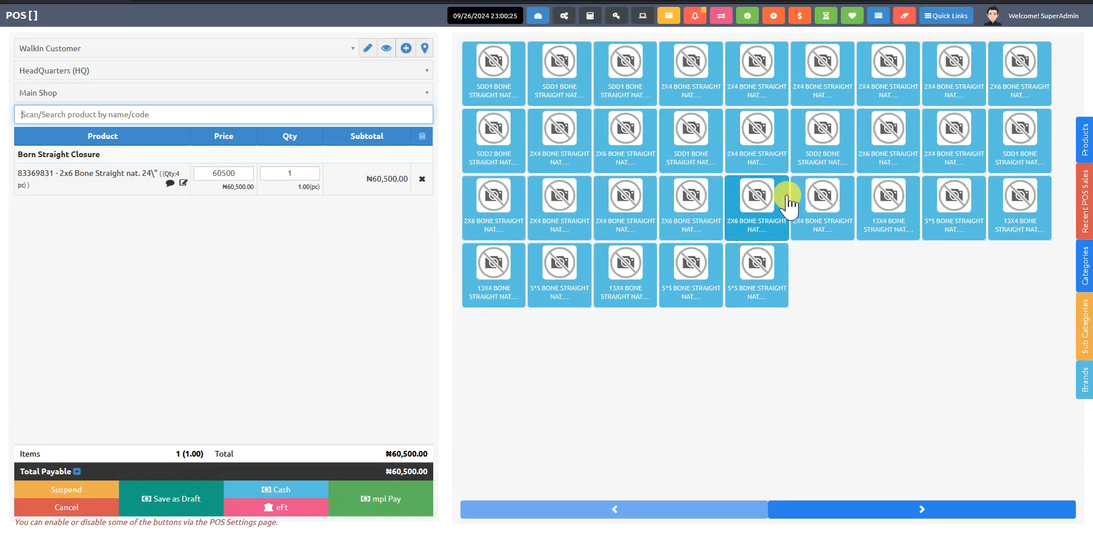
click(765, 142)
click(691, 134)
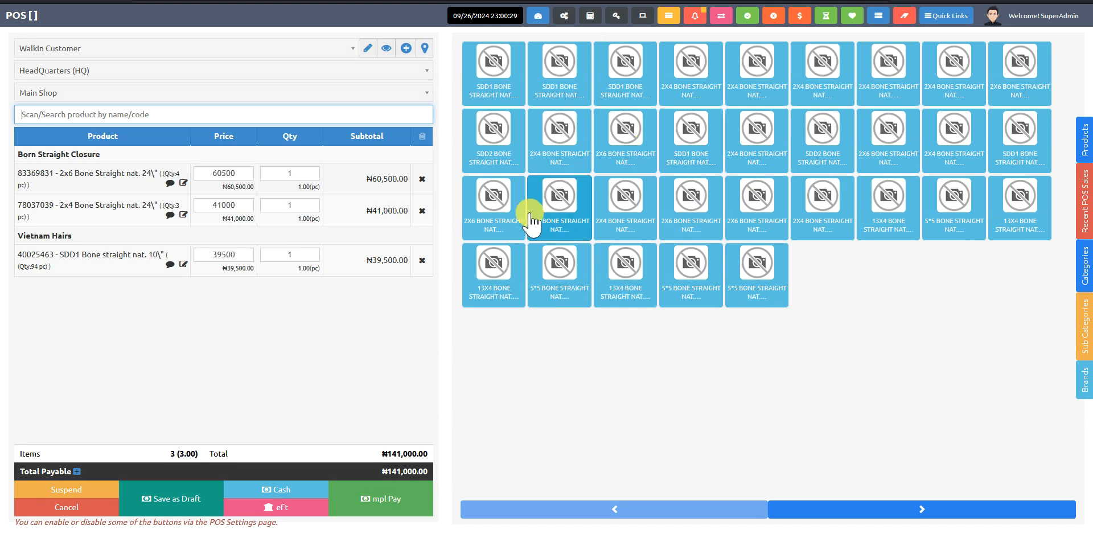
Step: Set the quantities to 50 for SDD1 10 inch, 3 for 2x4 24 inch and 4 for 2x6 24 inch
click(310, 259)
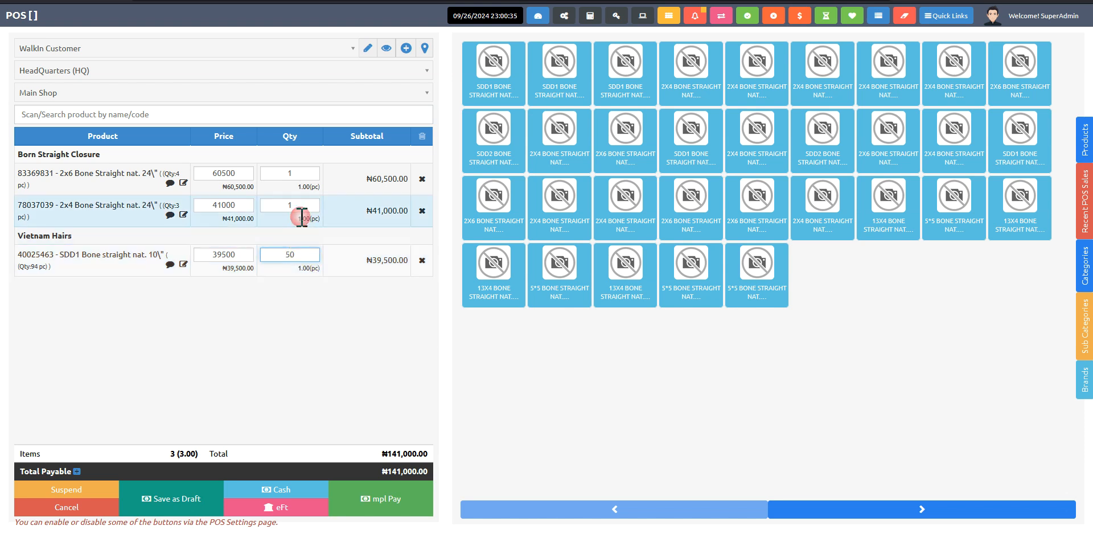
key(Return)
click(300, 210)
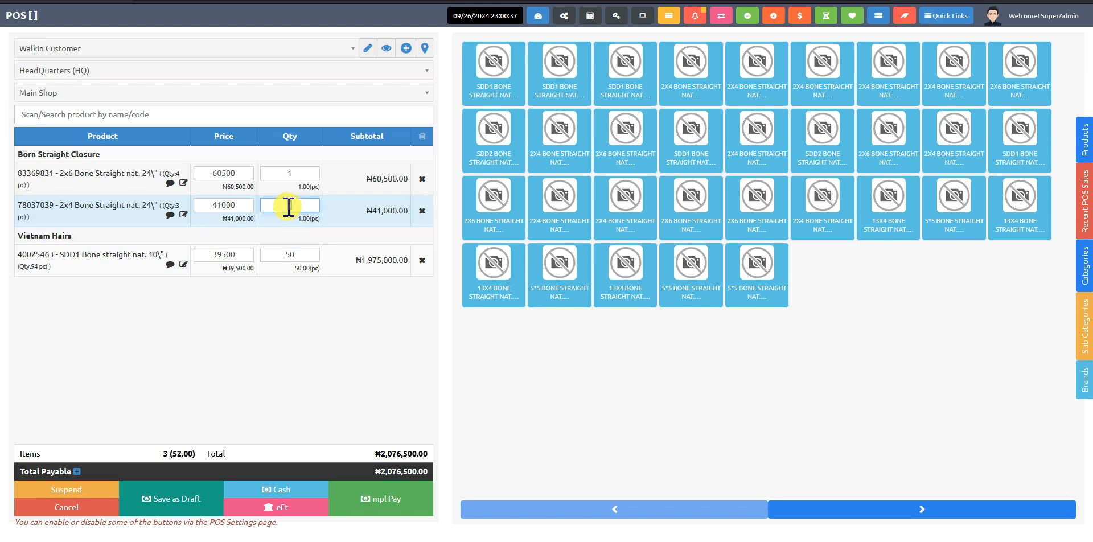
click(298, 174)
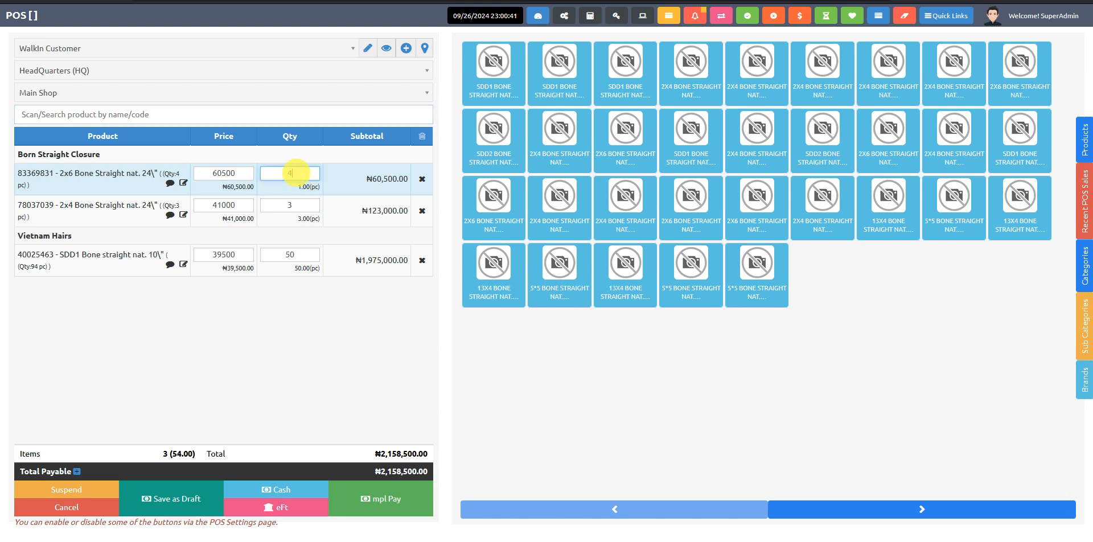
key(Return)
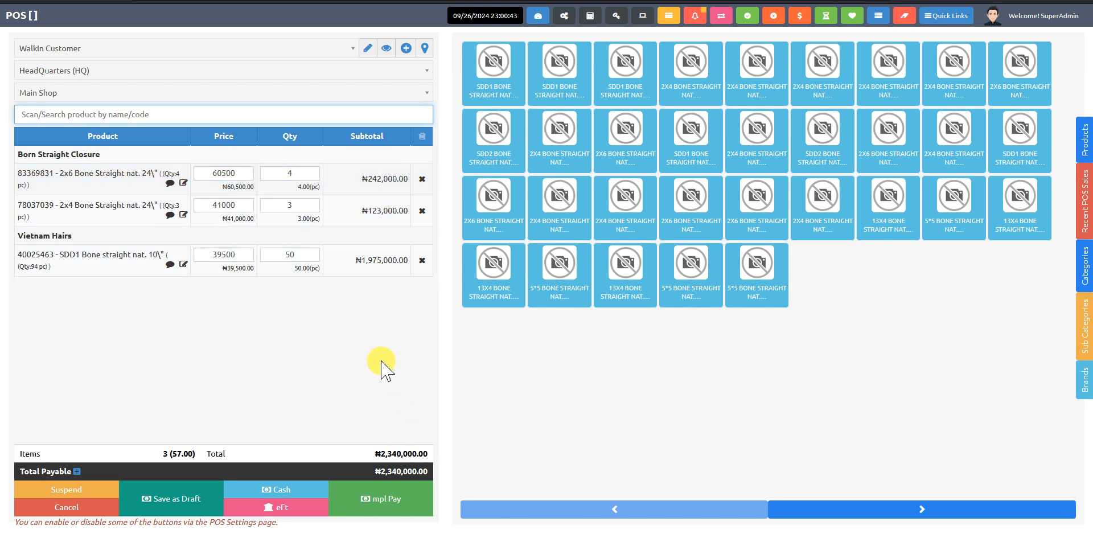
Step: Complete the sale as a full electronic transfer to City Bank Plc by Bank Deposit/Transfer, without printing the receipt
click(287, 509)
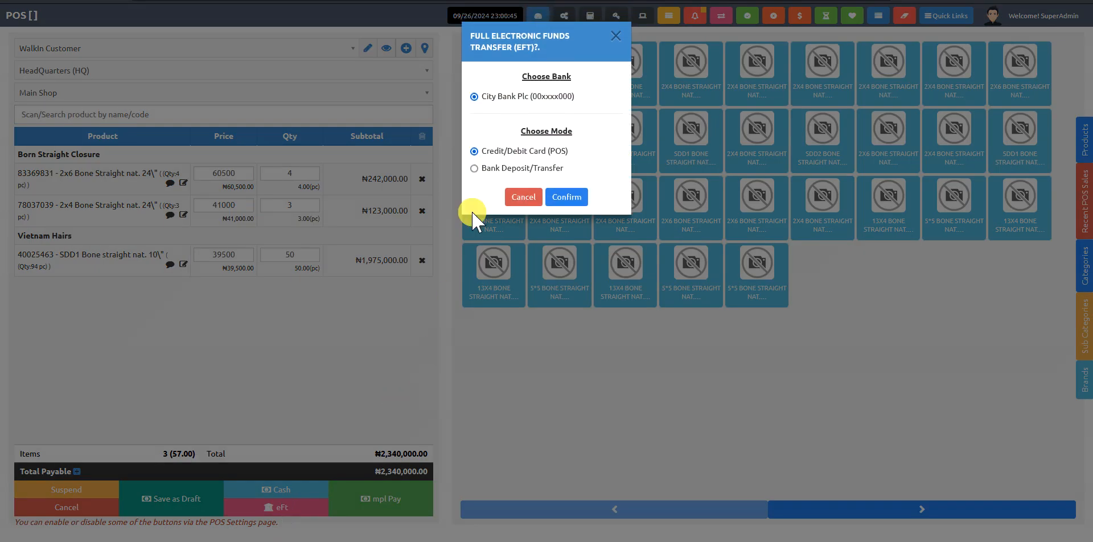
click(533, 168)
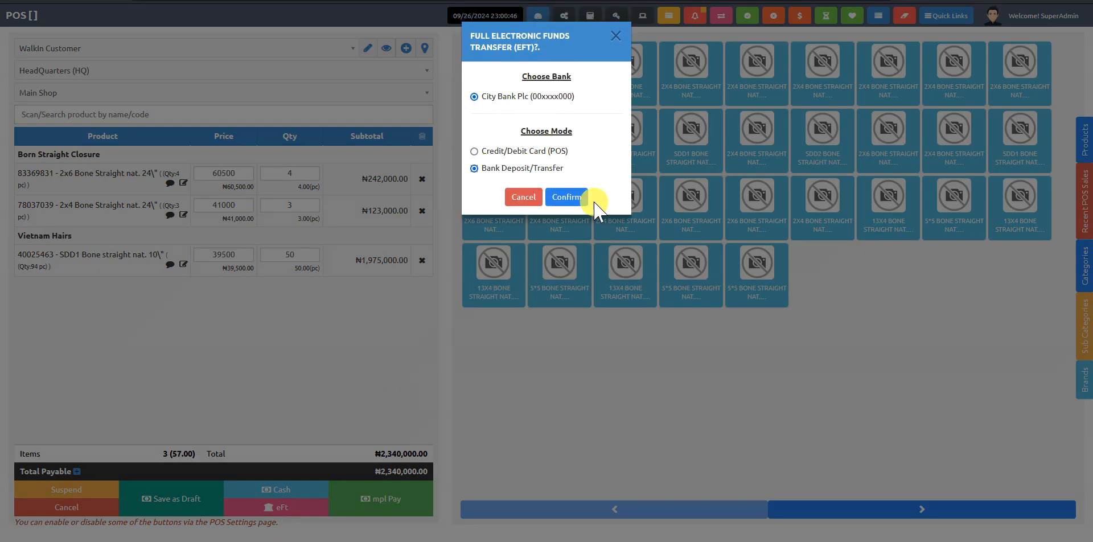
click(563, 199)
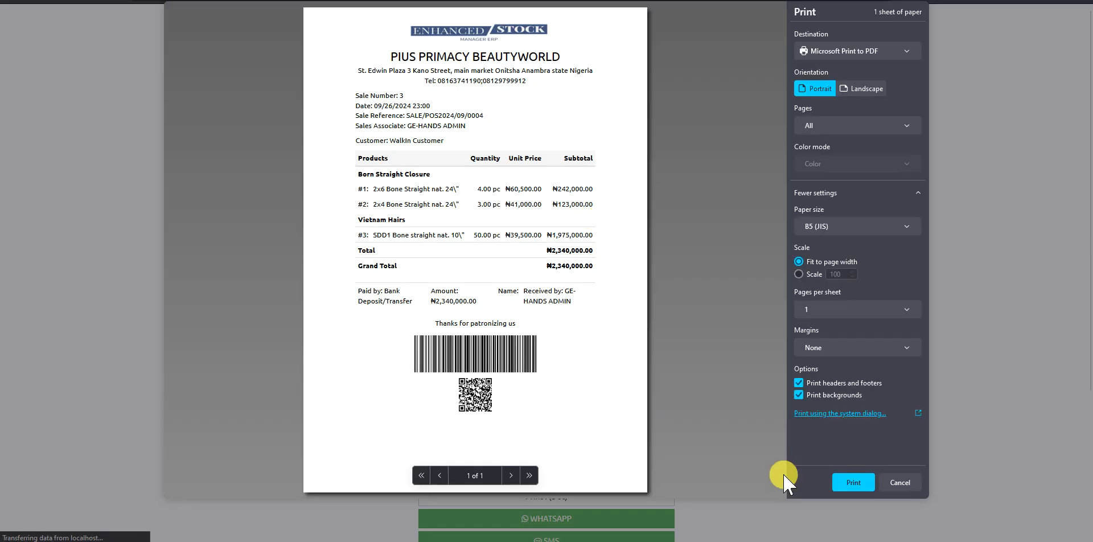
click(900, 482)
scroll(586, 466, down, 3)
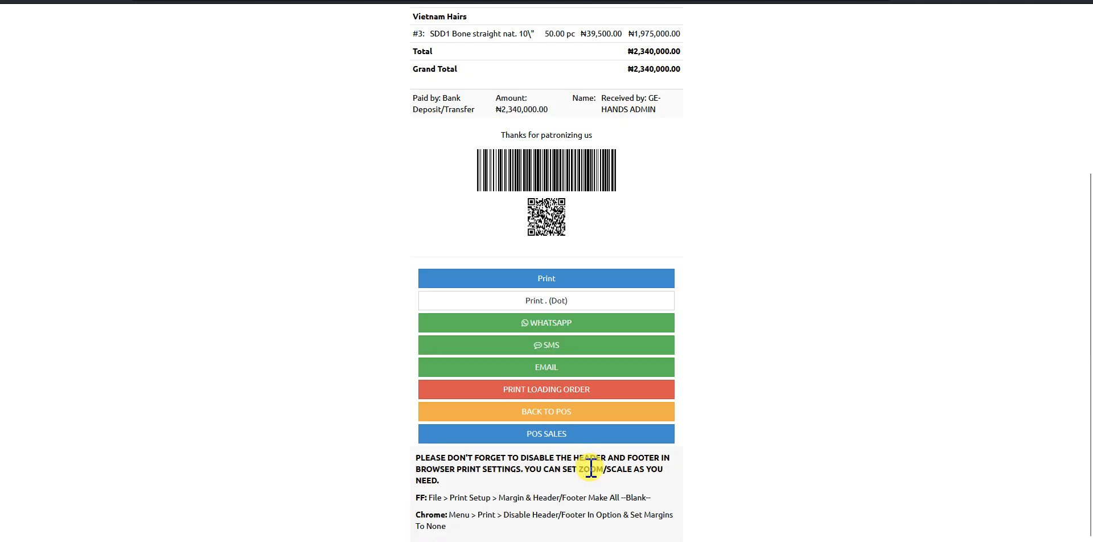
Step: Check the POS sales list and the payment account balances, dismissing the unpaid purchase alert
click(561, 436)
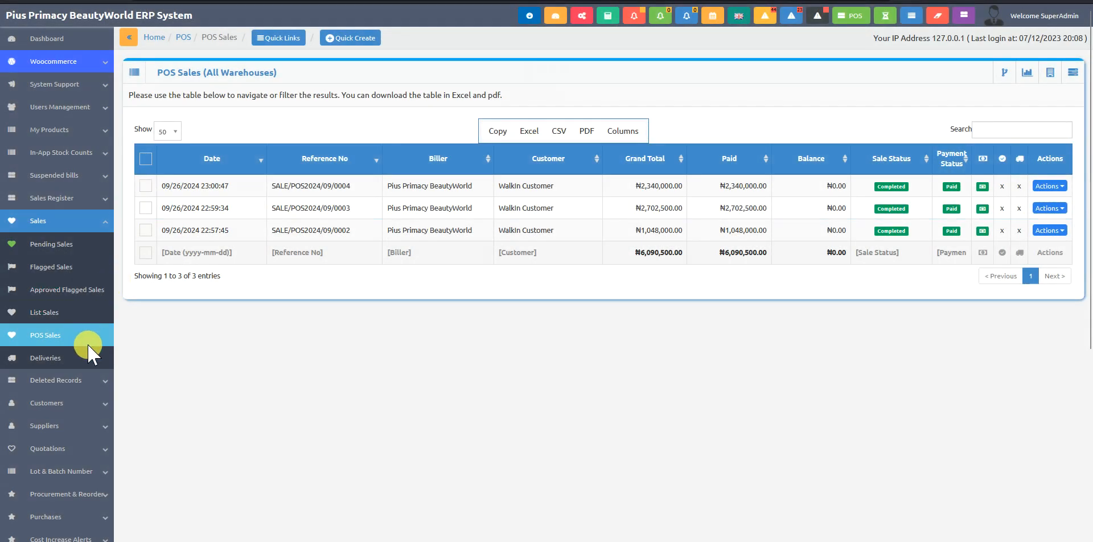
scroll(93, 402, down, 2)
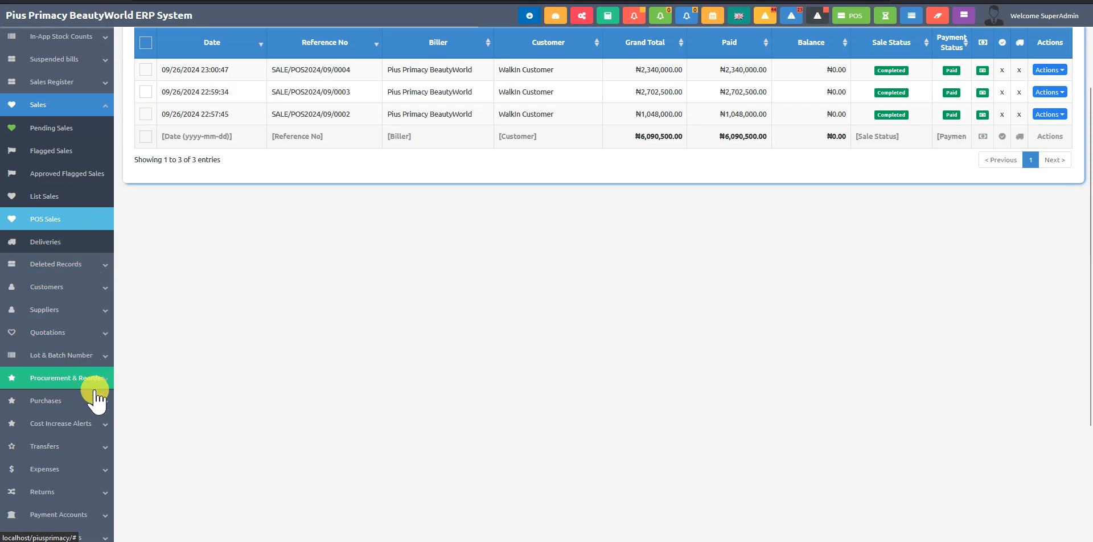
click(101, 518)
scroll(90, 485, down, 3)
click(81, 273)
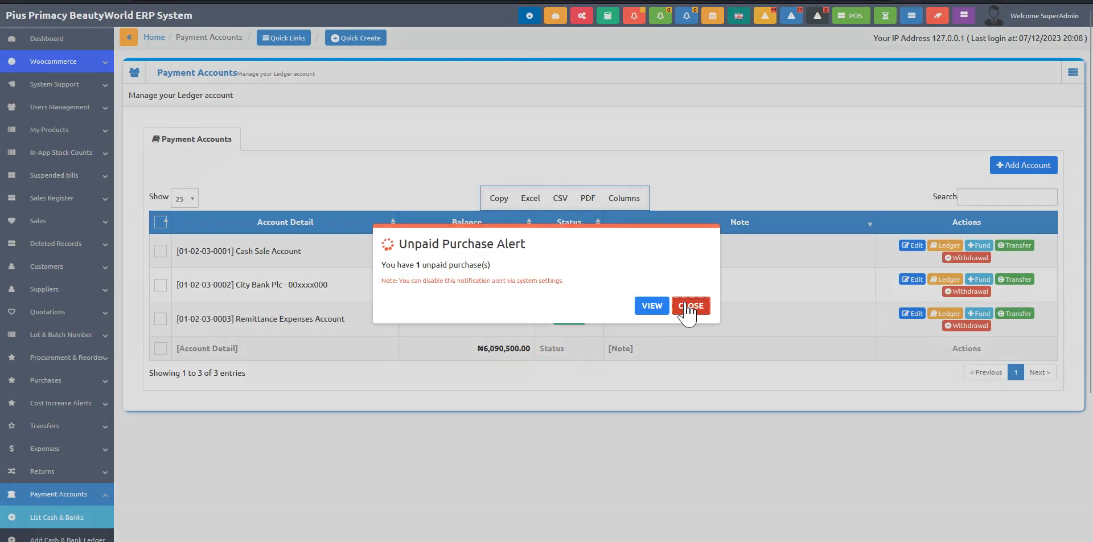
click(691, 302)
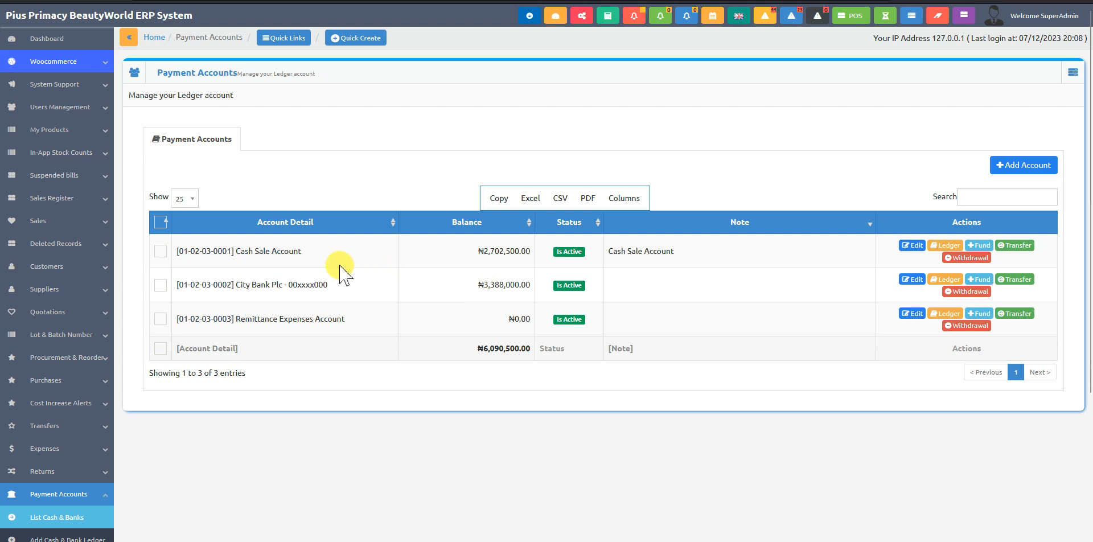
Step: Start a payment for the Enhance Test Supplier purchase with Cash Payment as the payment type
click(91, 380)
click(70, 410)
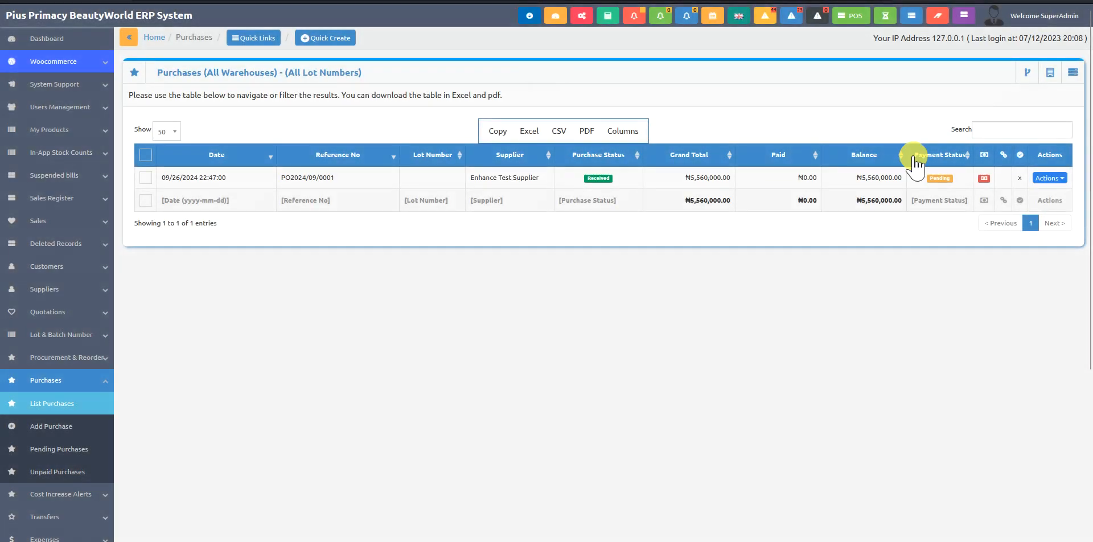
click(1047, 178)
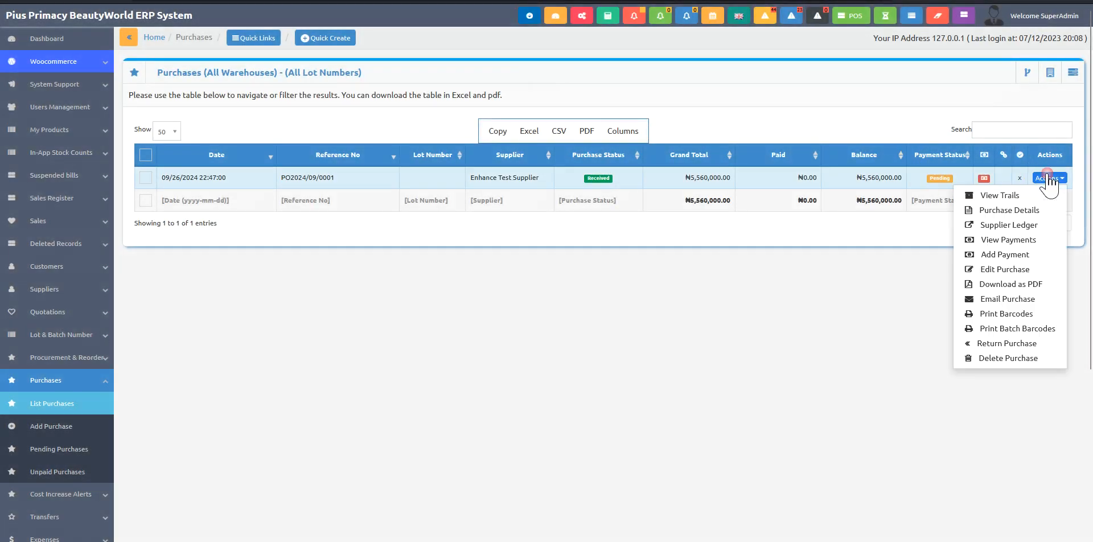
click(1006, 255)
click(459, 210)
click(461, 244)
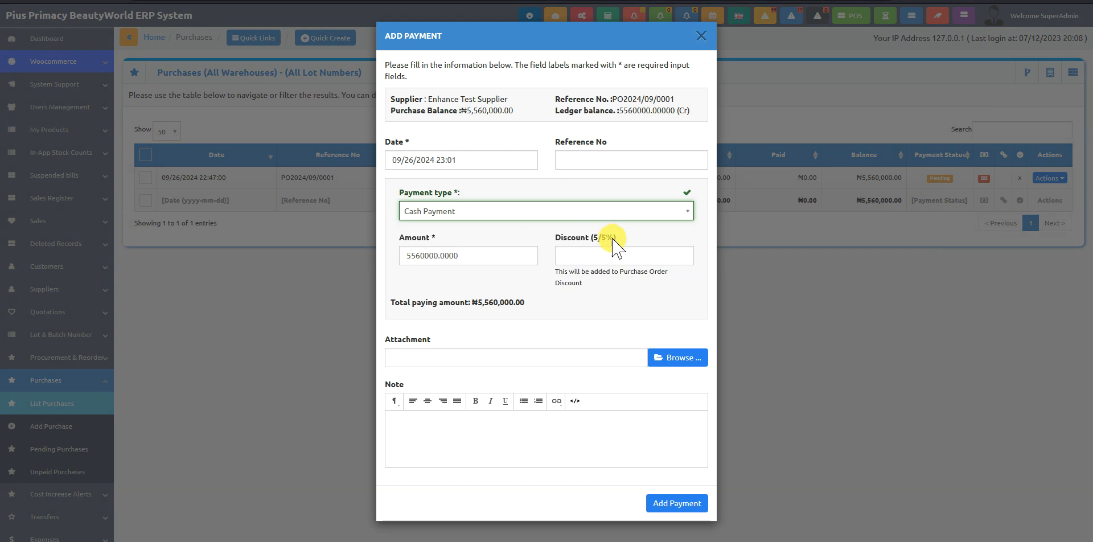
Step: Set the payment amount to 2560000, add the note "Paid via cash" and submit the payment
click(414, 255)
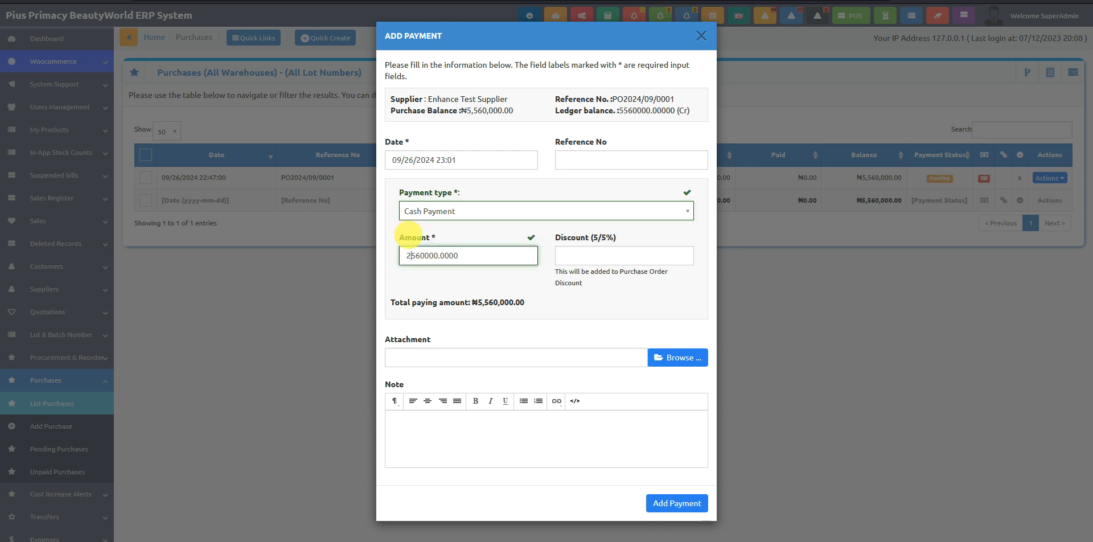
click(617, 293)
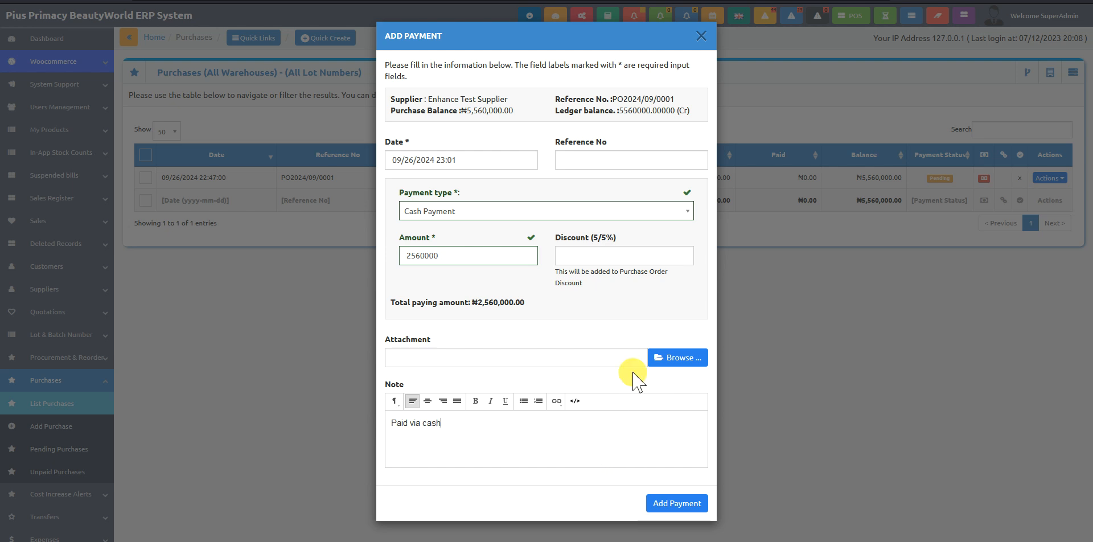
click(684, 508)
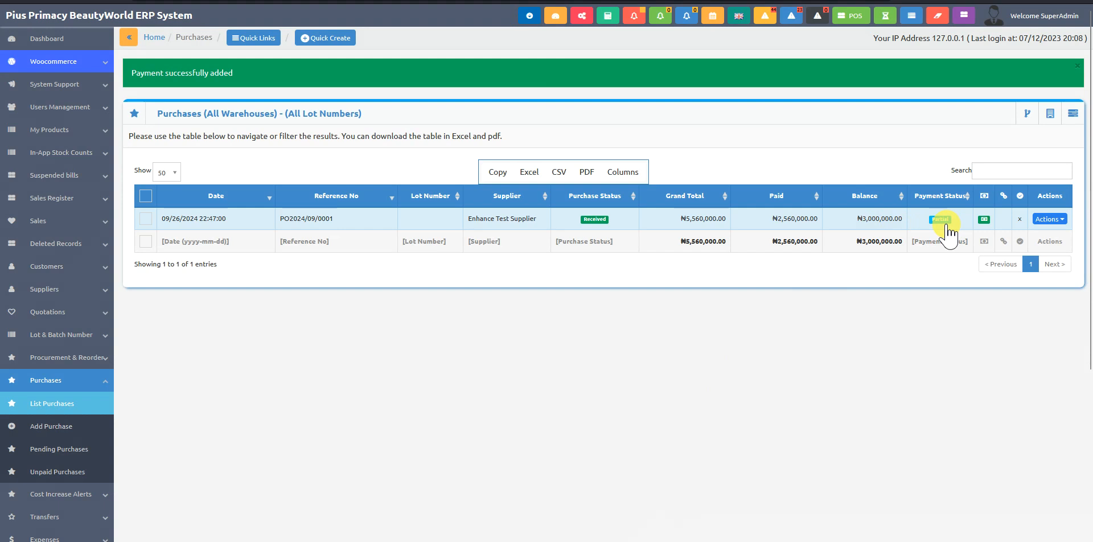
Step: Start a second payment for the purchase as a Bank Payment from City Bank Plc, paying by Bank Deposit/Transfer
click(1049, 218)
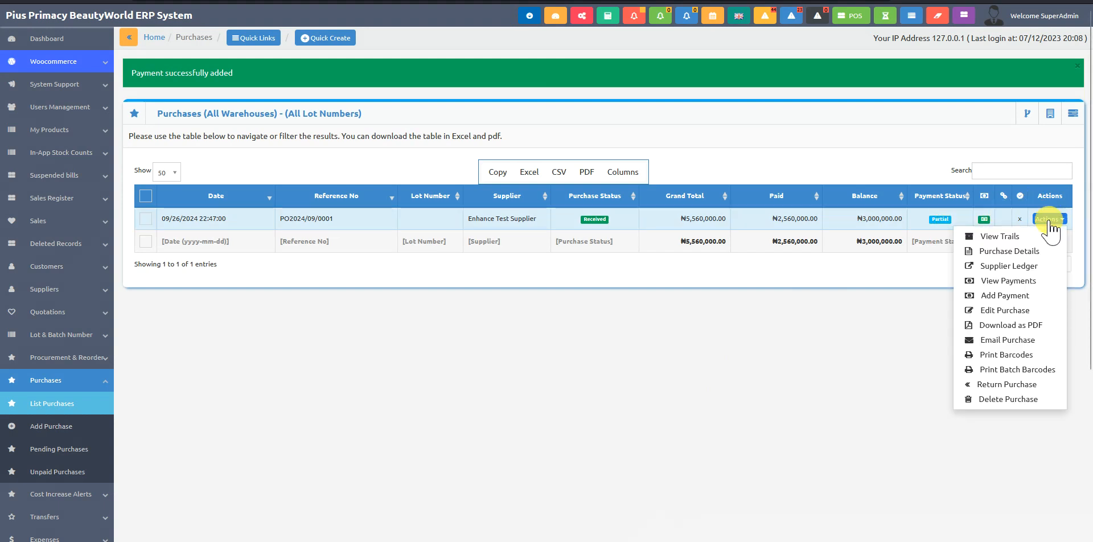
click(1005, 295)
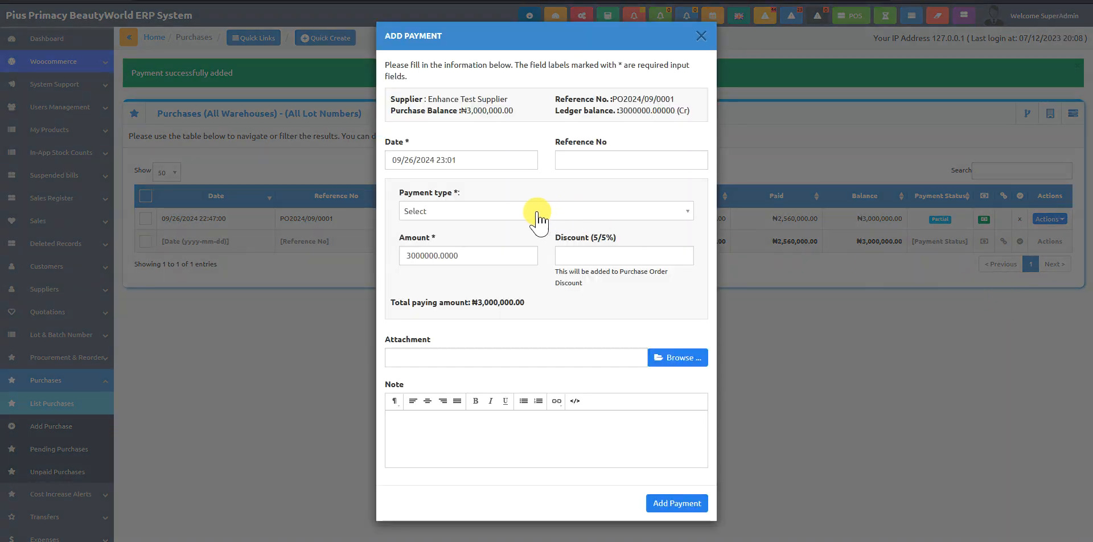
click(499, 212)
click(451, 257)
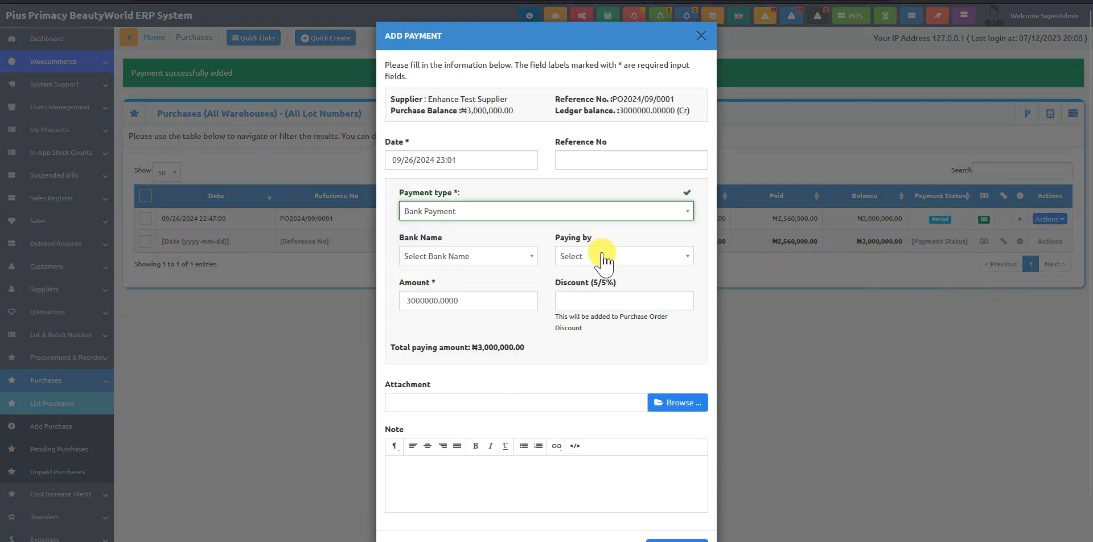
click(480, 257)
click(472, 290)
click(629, 260)
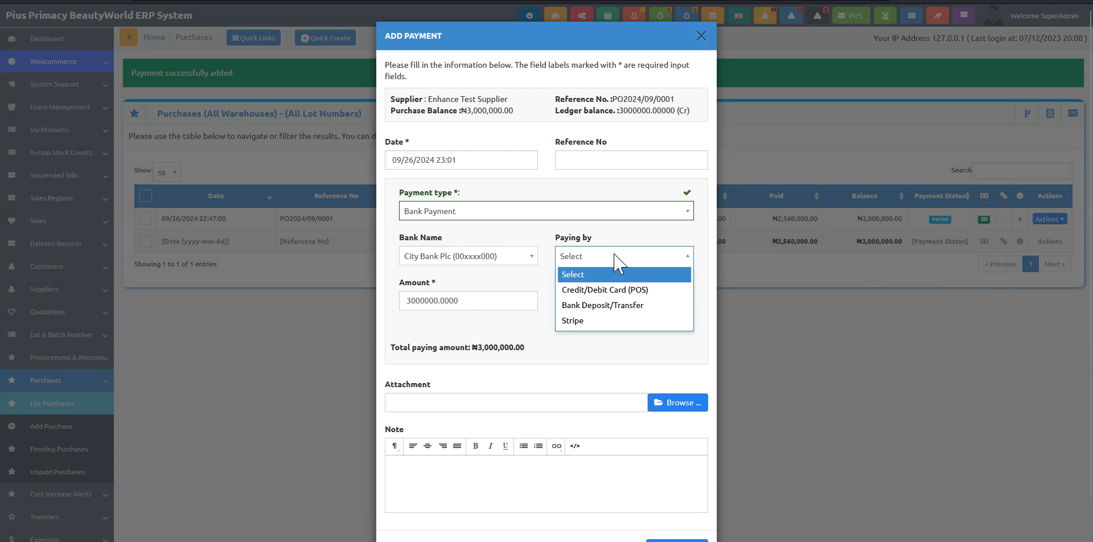
click(654, 310)
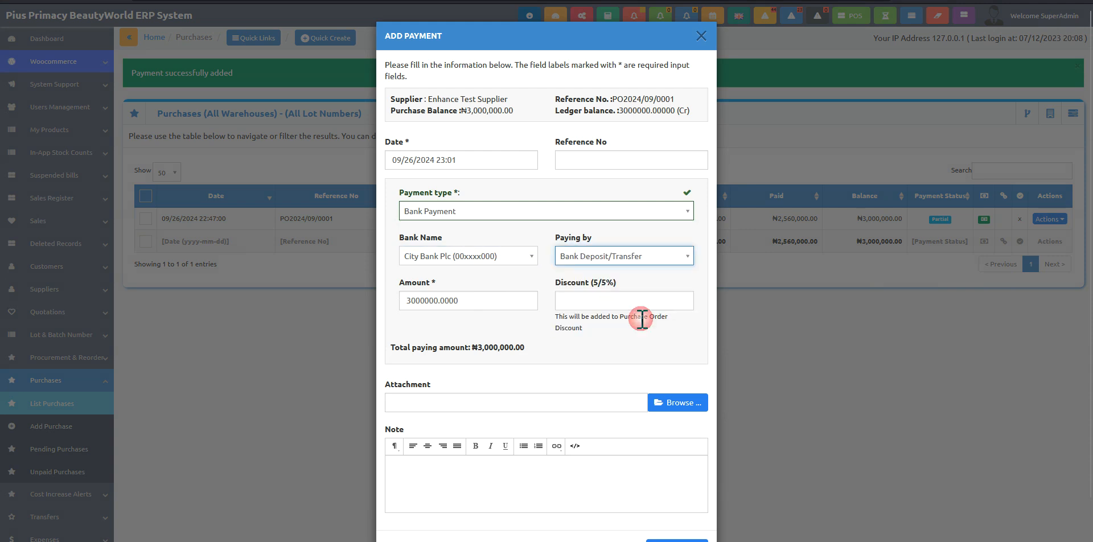
Step: Enter the note "iuhkjkjh" and submit the bank payment of 3000000
click(468, 486)
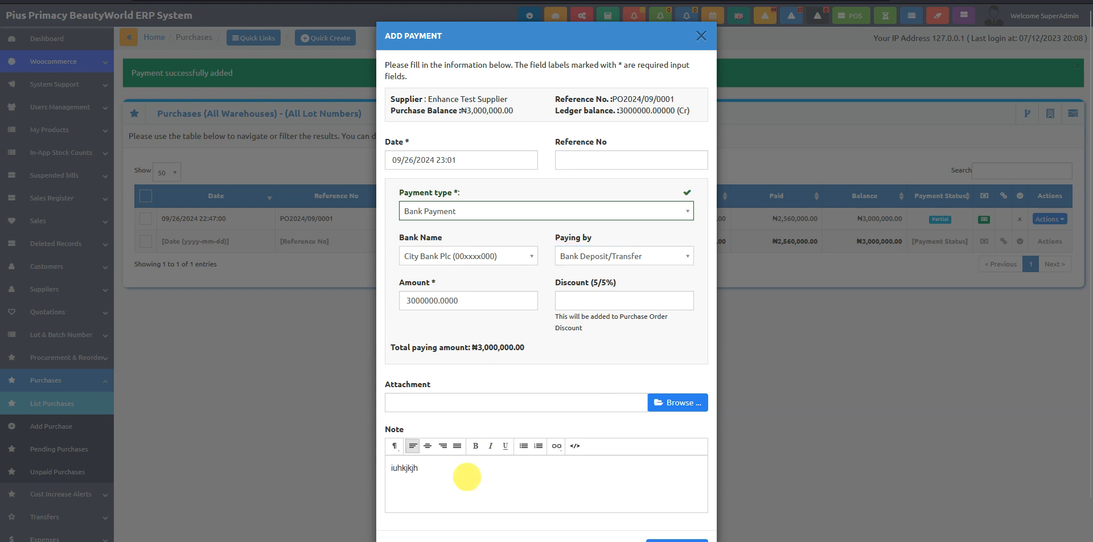
scroll(683, 478, down, 1)
click(673, 515)
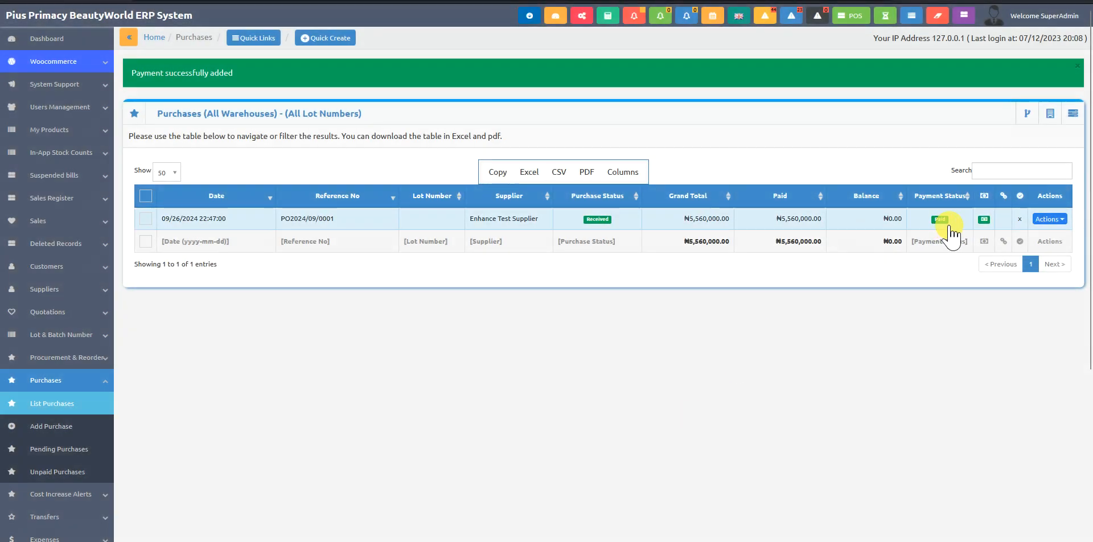
Step: Switch to the WordPad document that lists the Purchases and POS module titles
mouse_move(984, 220)
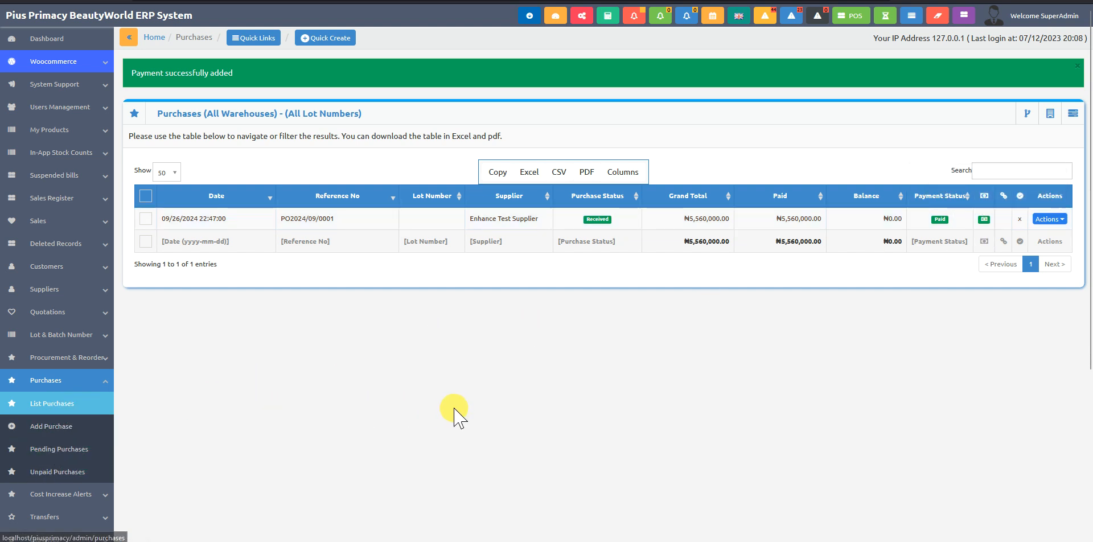
click(848, 541)
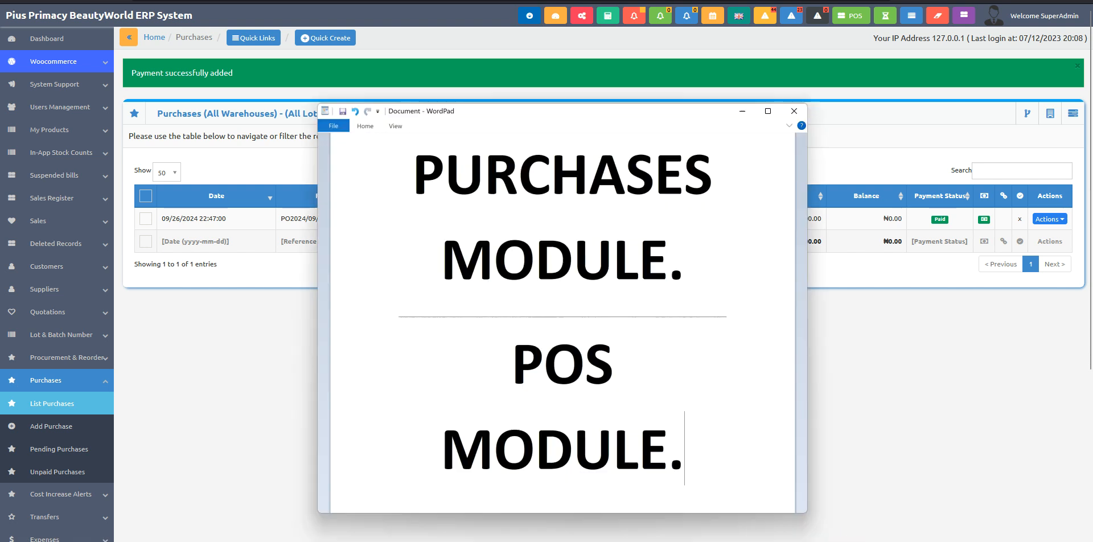